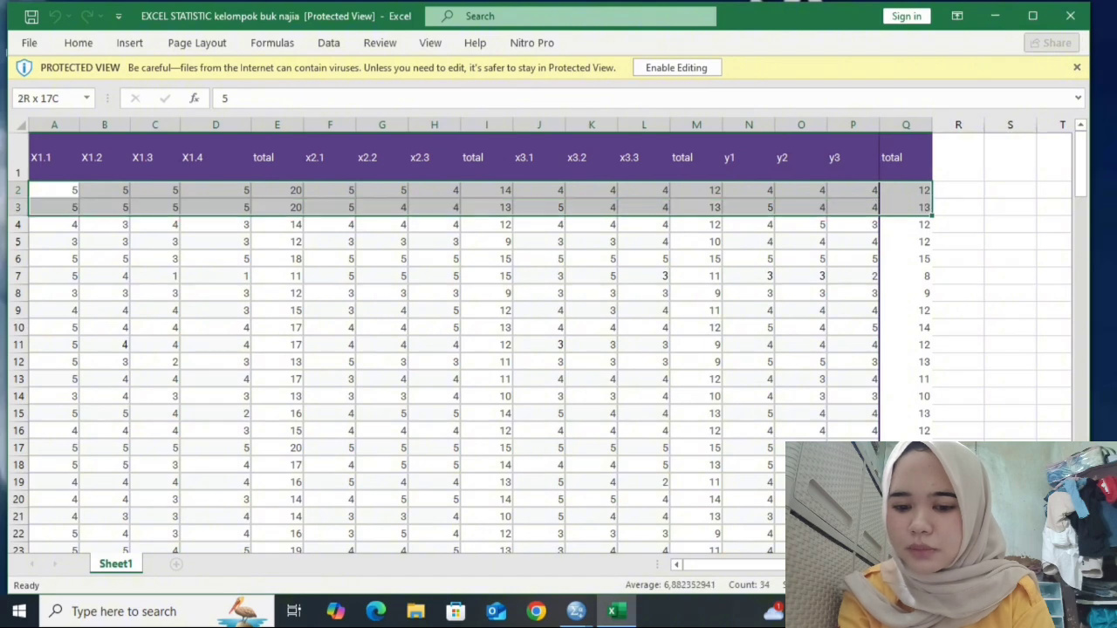
- Extend the selection down to row 47 across columns A to Q and copy the data block
{"action": "key", "text": "shift+Down"}
{"action": "key", "text": "shift+Down"}
{"action": "key", "text": "shift+Down"}
{"action": "key", "text": "shift+Down"}
{"action": "key", "text": "shift+Down"}
{"action": "key", "text": "shift+Down"}
{"action": "key", "text": "shift+Down"}
{"action": "key", "text": "shift+Down"}
{"action": "key", "text": "shift+Down"}
{"action": "key", "text": "shift+Down"}
{"action": "key", "text": "shift+Down"}
{"action": "key", "text": "shift+Down"}
{"action": "key", "text": "shift+Down"}
{"action": "key", "text": "shift+Down"}
{"action": "key", "text": "shift+Down"}
{"action": "key", "text": "shift+Down"}
{"action": "key", "text": "shift+Down"}
{"action": "key", "text": "shift+Down"}
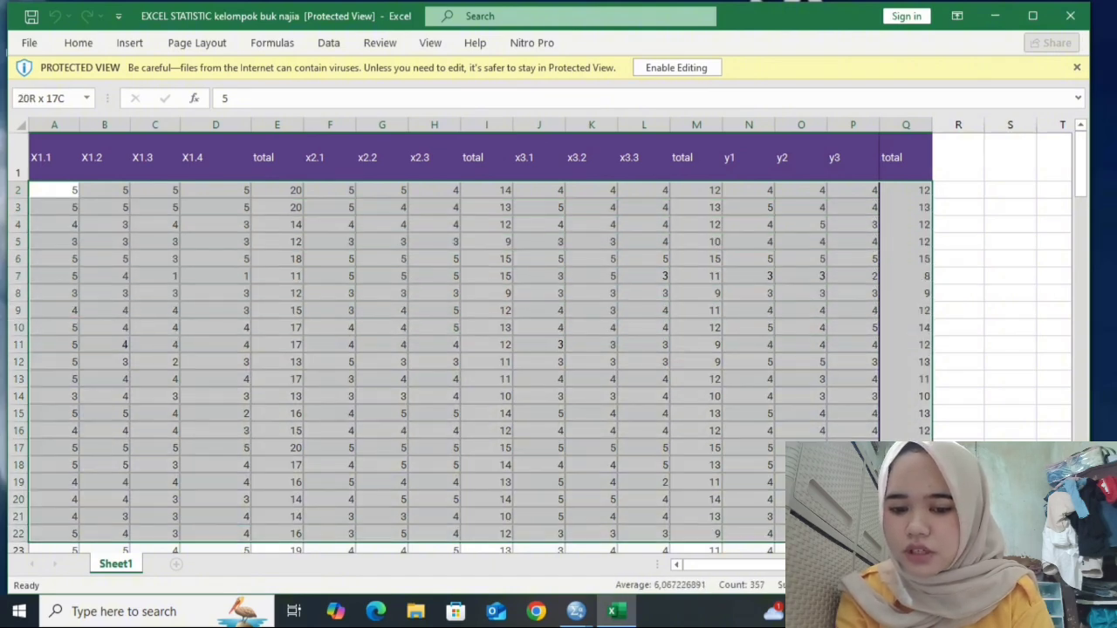
{"action": "key", "text": "shift+Down"}
{"action": "key", "text": "shift+Down"}
{"action": "key", "text": "shift+Down"}
{"action": "key", "text": "shift+Down"}
{"action": "key", "text": "shift+Down"}
{"action": "key", "text": "shift+Down"}
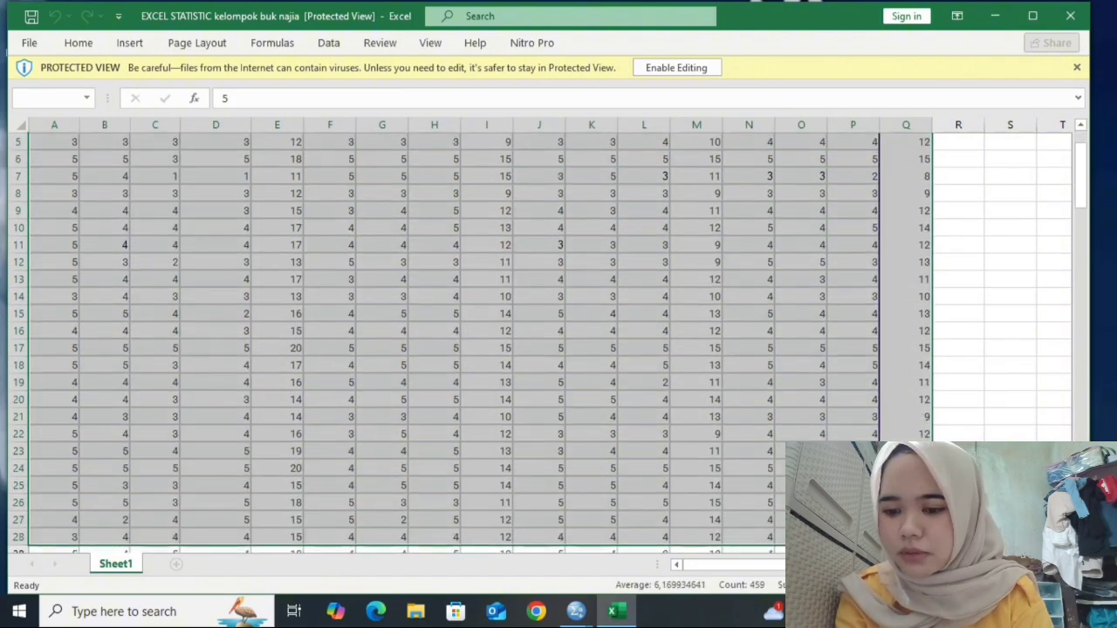
{"action": "key", "text": "shift+Down"}
{"action": "key", "text": "shift+Down"}
{"action": "key", "text": "shift+Down"}
{"action": "key", "text": "shift+Down"}
{"action": "key", "text": "shift+Down"}
{"action": "key", "text": "shift+Down"}
{"action": "key", "text": "shift+Down"}
{"action": "key", "text": "shift+Down"}
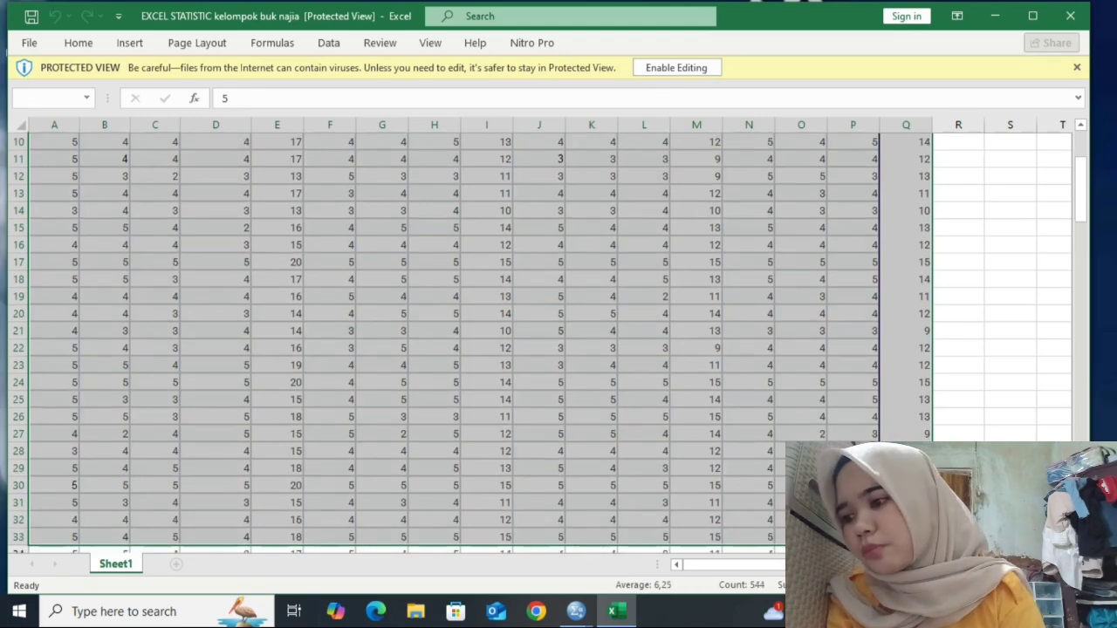
{"action": "key", "text": "shift+Down"}
{"action": "key", "text": "shift+Down"}
{"action": "key", "text": "shift+Down"}
{"action": "key", "text": "shift+Down"}
{"action": "key", "text": "shift+Down"}
{"action": "key", "text": "shift+Down"}
{"action": "key", "text": "shift+Down"}
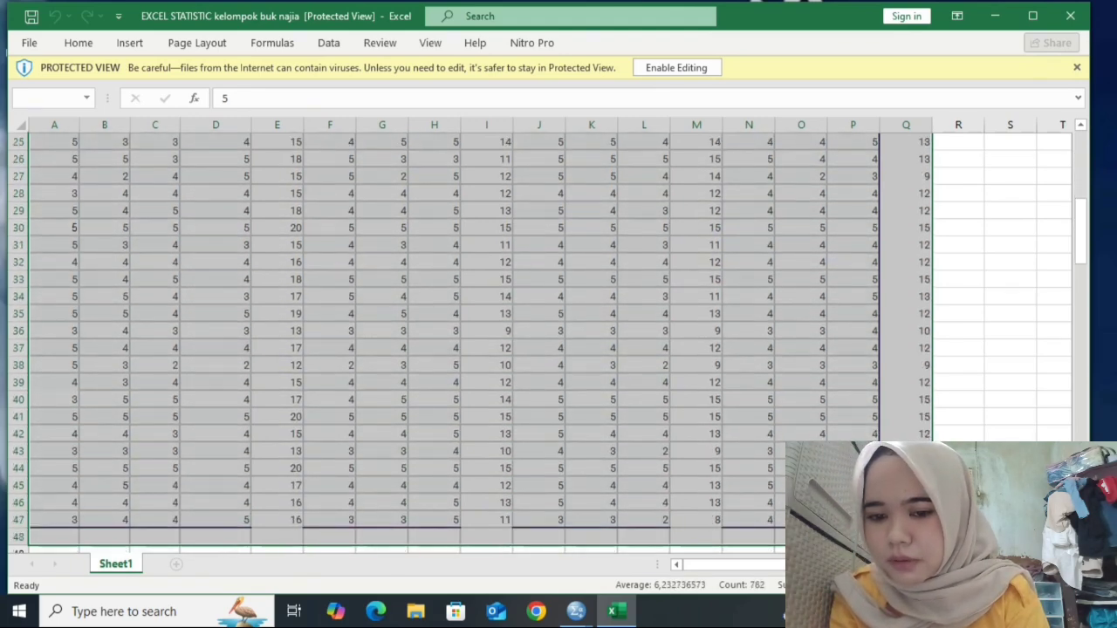
{"action": "key", "text": "ctrl+c"}
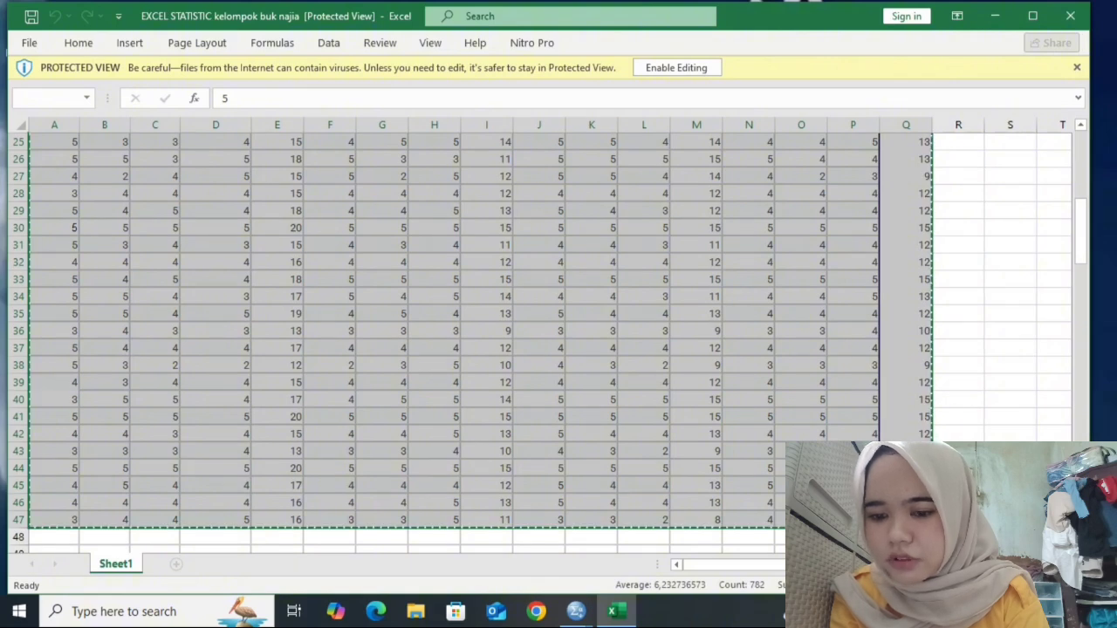
- Switch to the empty SPSS Data Editor window and paste the copied data into the dataset
{"action": "mouse_move", "coordinate": [576, 610]}
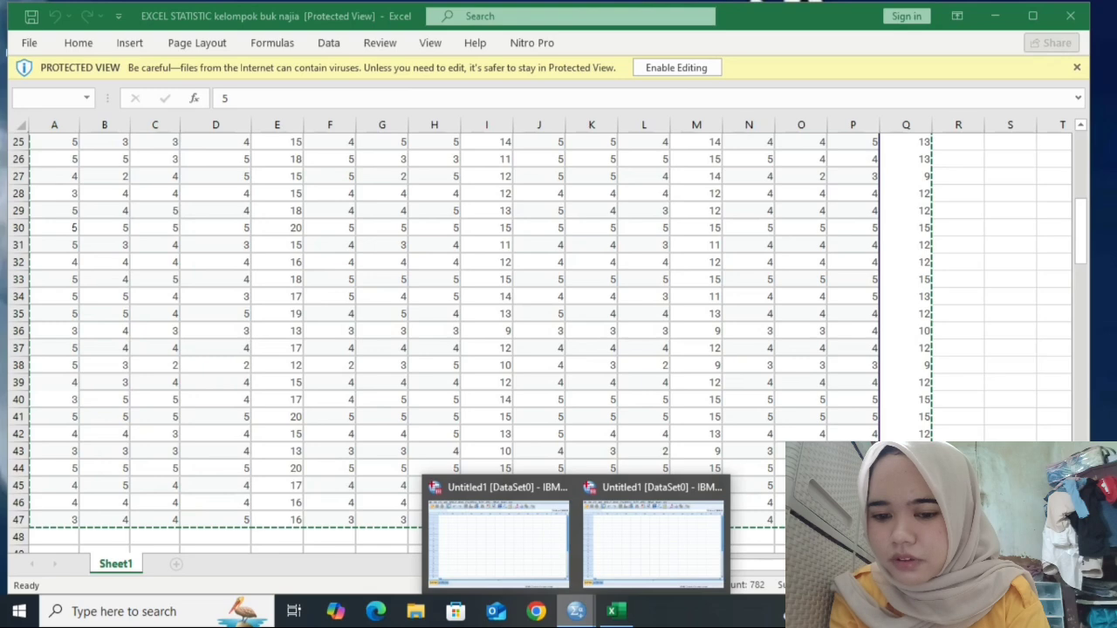
{"action": "left_click", "coordinate": [497, 537]}
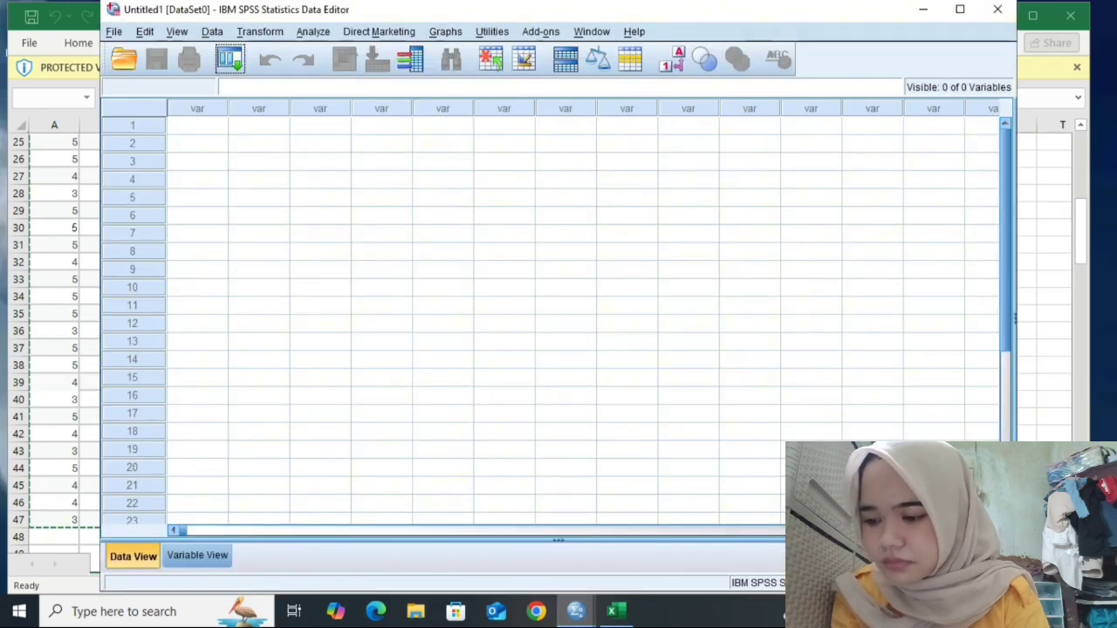
{"action": "key", "text": "ctrl+v"}
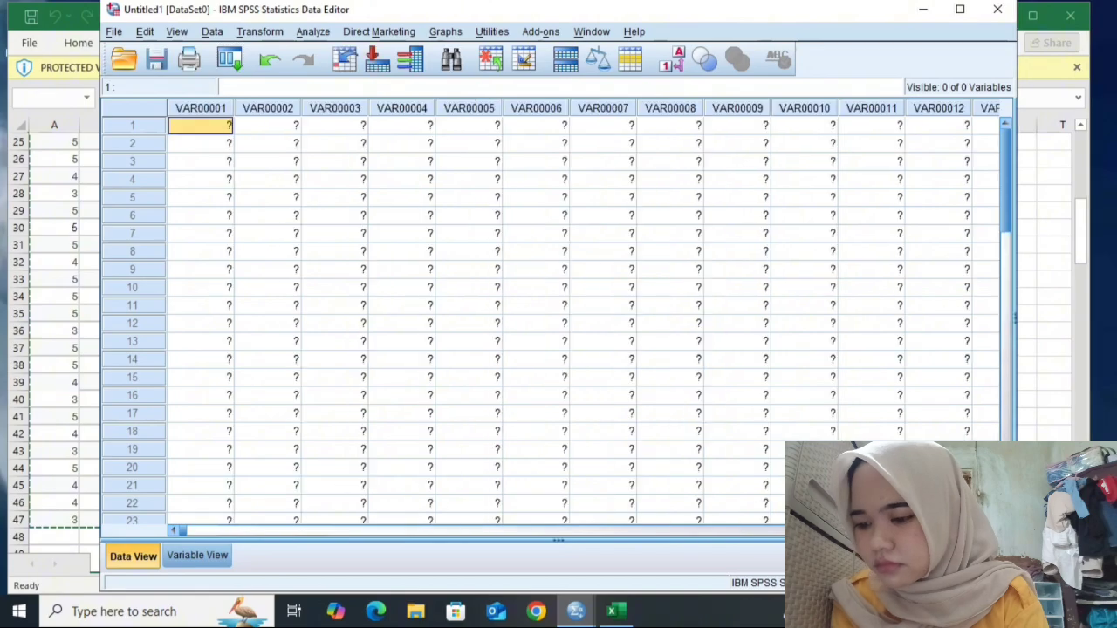
- Maximize the data editor and set the first variable's label to x1.1 in Variable View
{"action": "left_click", "coordinate": [960, 9]}
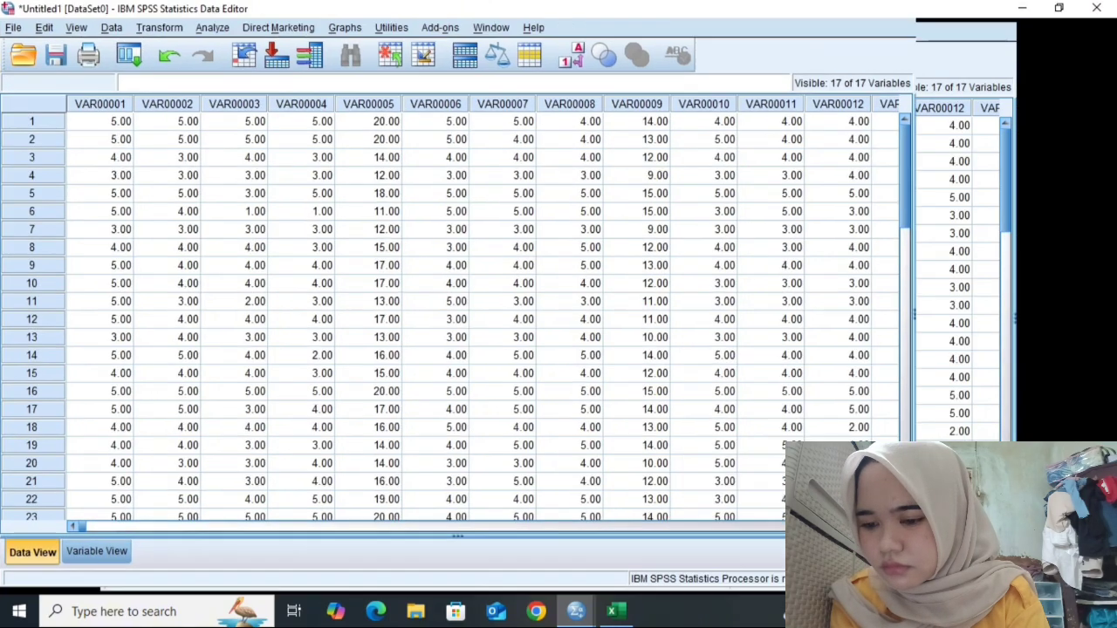
{"action": "left_click", "coordinate": [97, 560]}
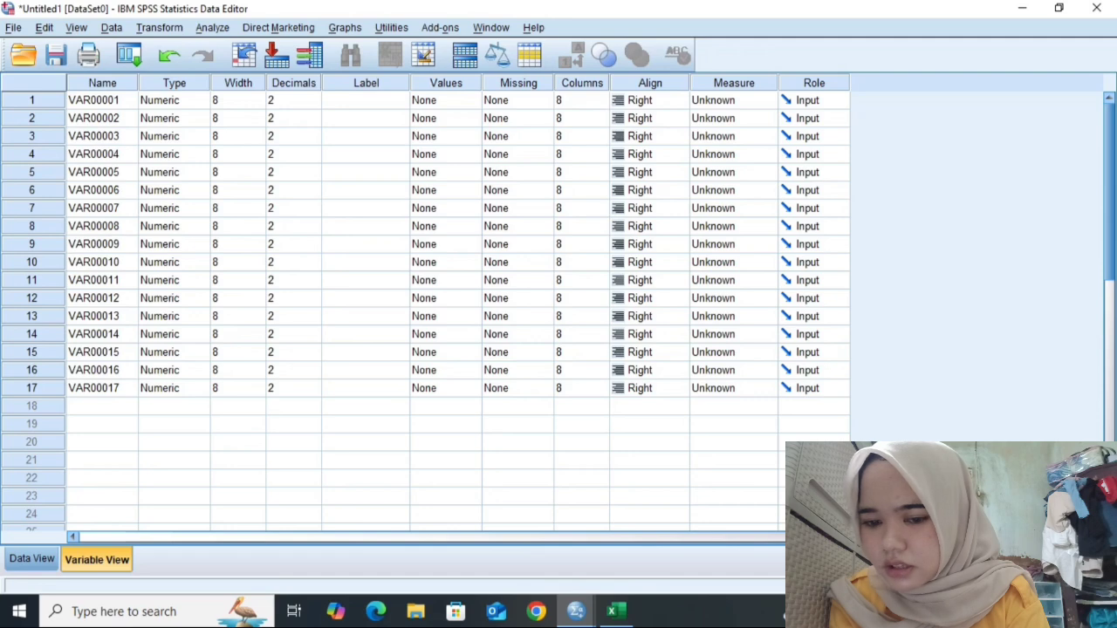
{"action": "left_click", "coordinate": [365, 100]}
{"action": "type", "text": "x1"}
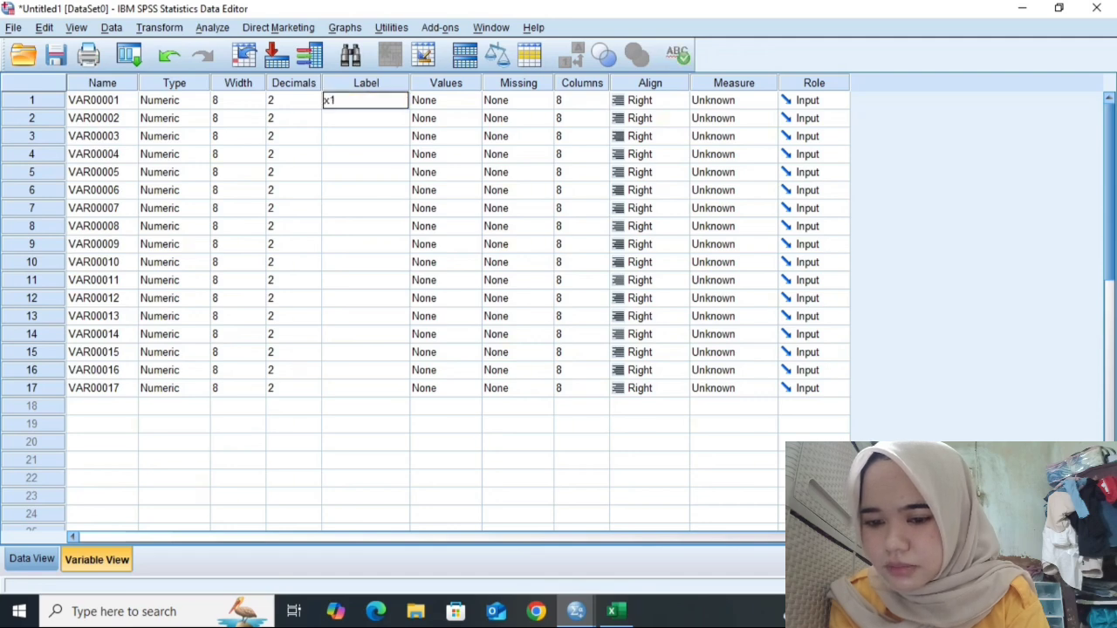
{"action": "type", "text": ","}
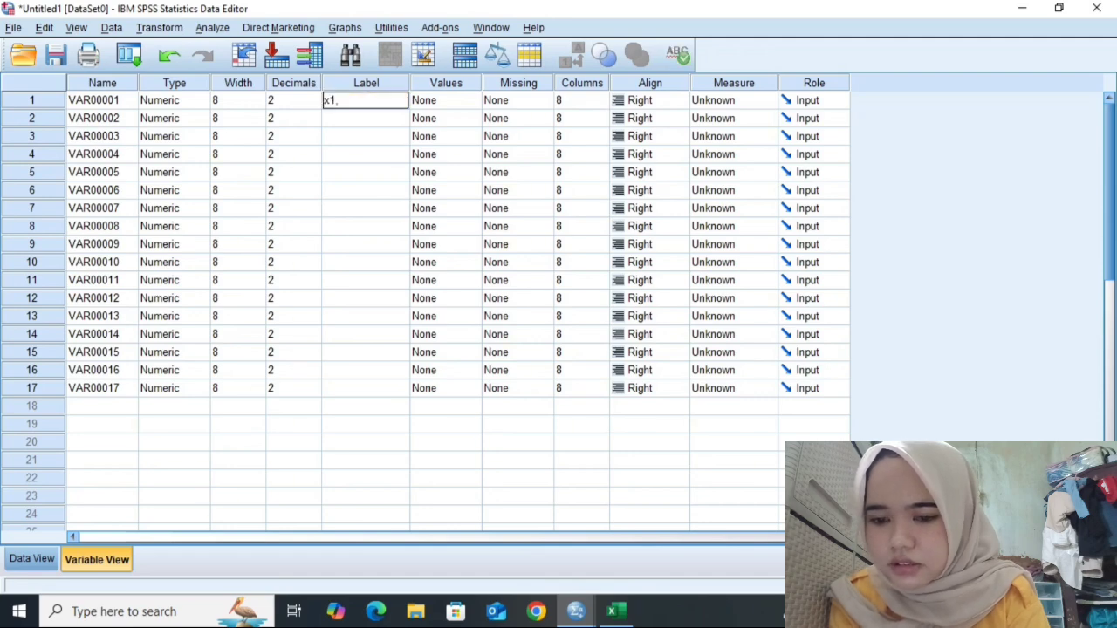
{"action": "type", "text": "1"}
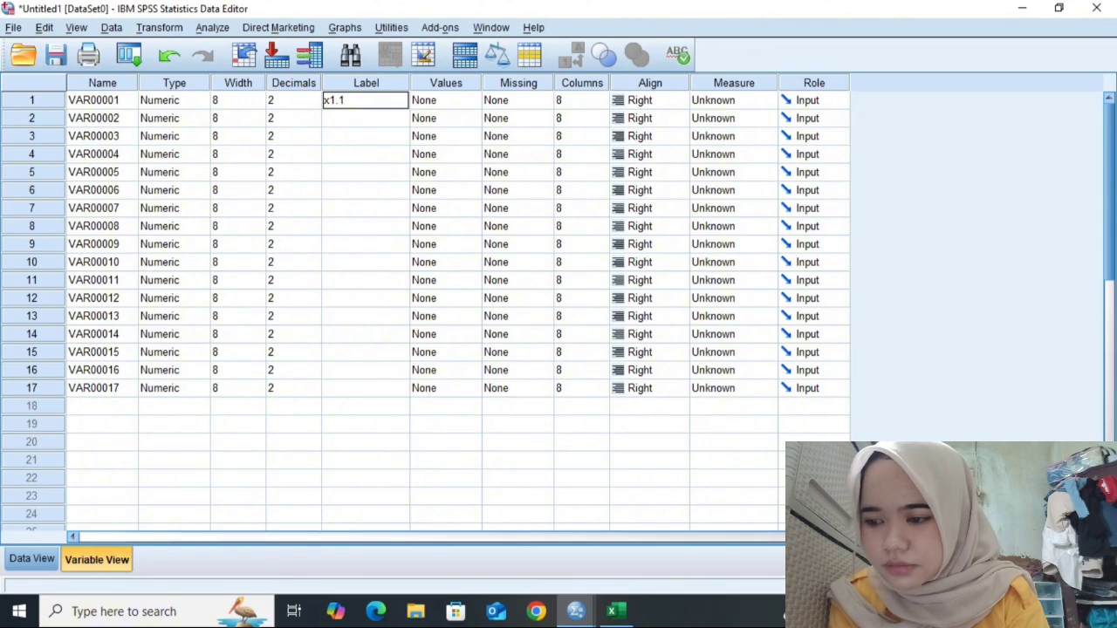
{"action": "key", "text": "Return"}
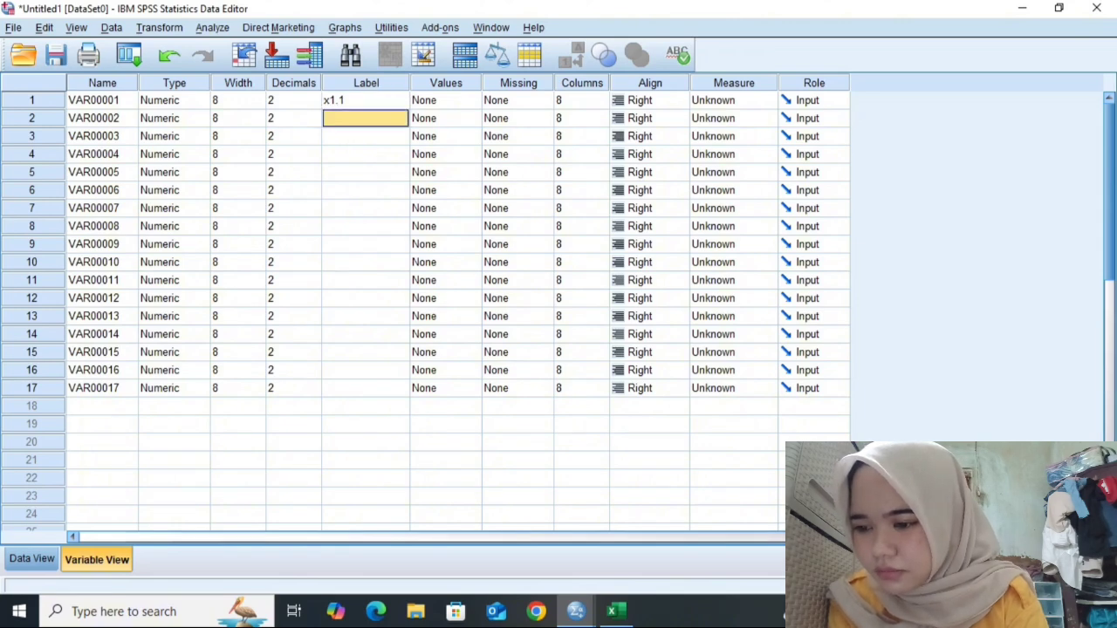
- Set the second variable's label to x1.2
{"action": "type", "text": "x2."}
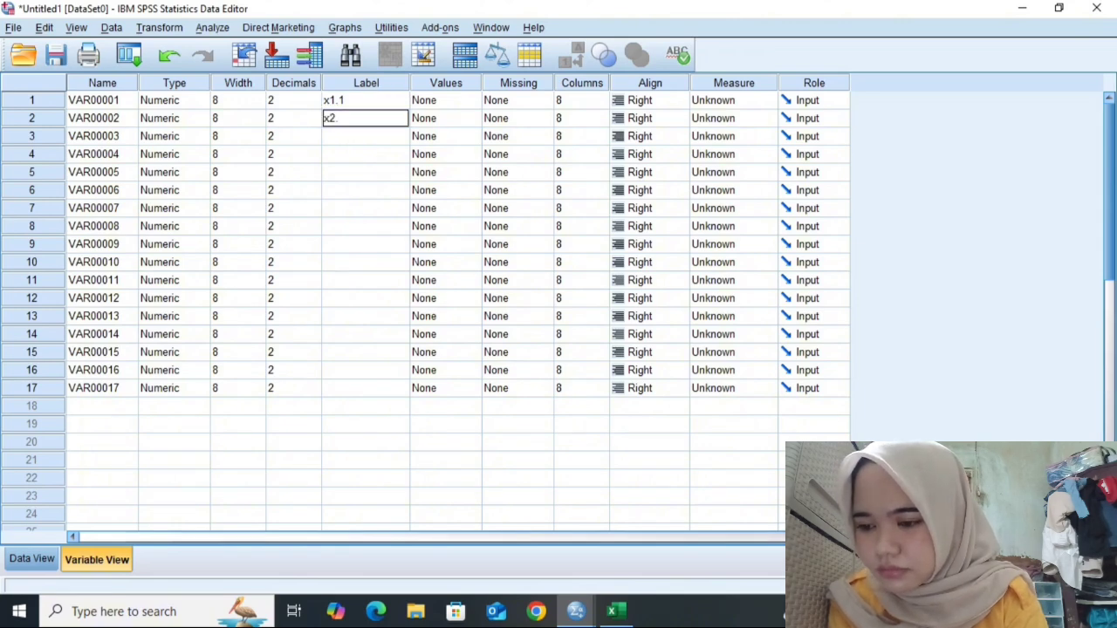
{"action": "type", "text": "1"}
{"action": "key", "text": "BackSpace"}
{"action": "key", "text": "BackSpace"}
{"action": "key", "text": "BackSpace"}
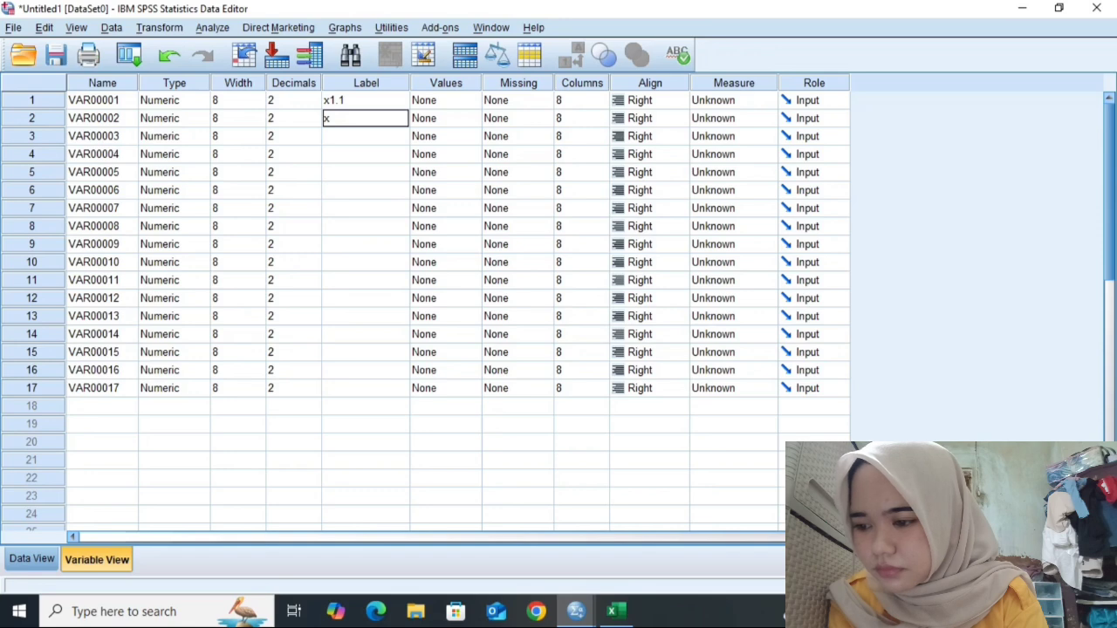
{"action": "type", "text": "1.2"}
{"action": "key", "text": "Return"}
- Label the third and fourth variables x1.3 and x1.4
{"action": "type", "text": "x1"}
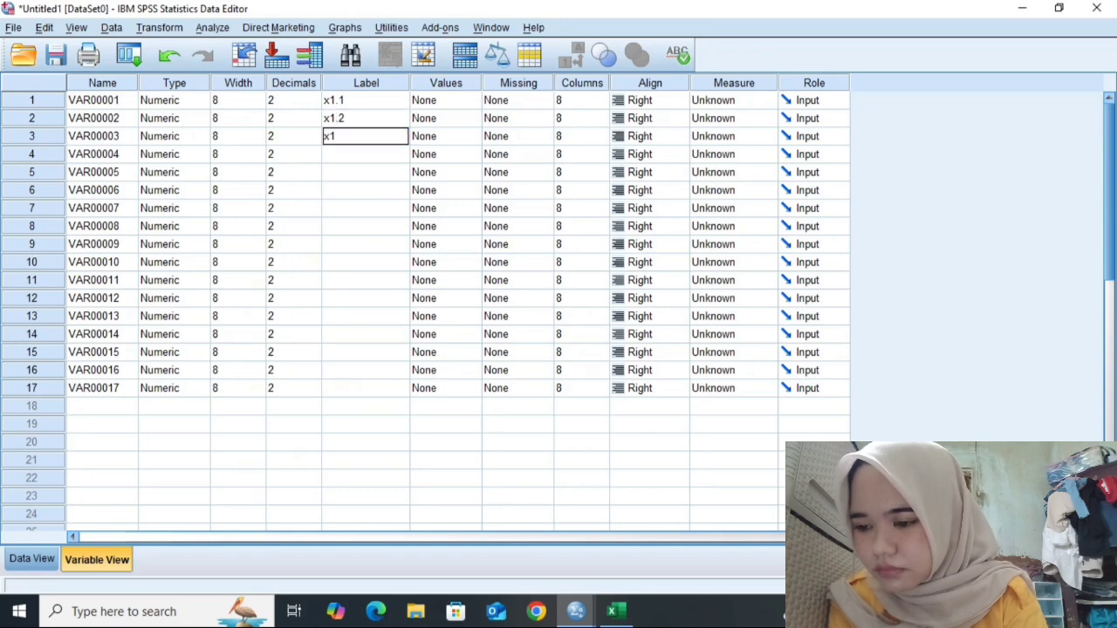
{"action": "type", "text": ".3"}
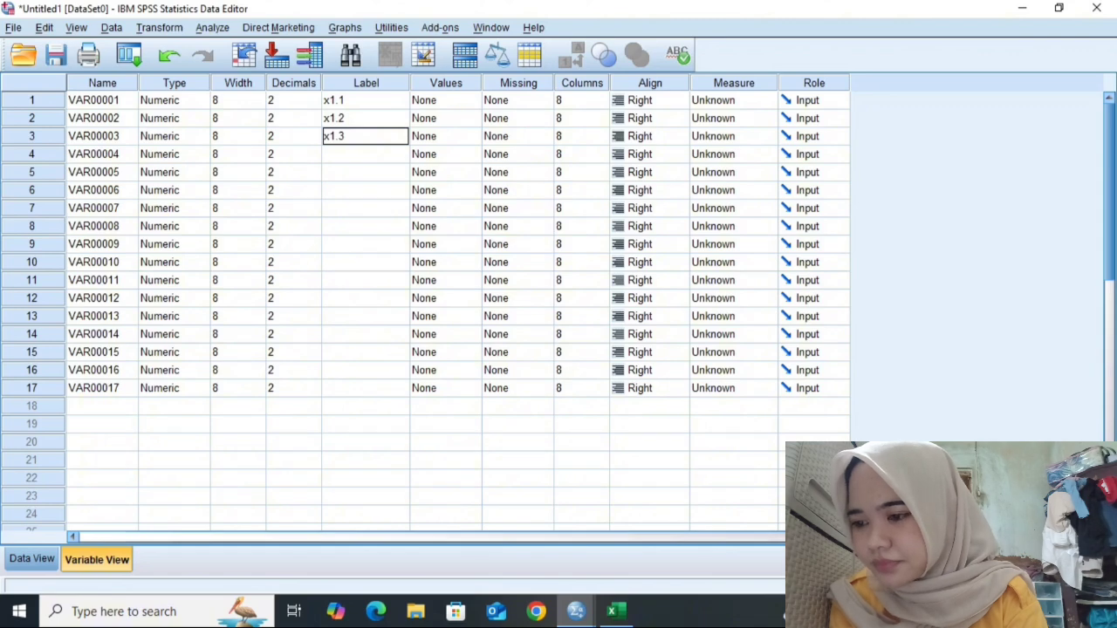
{"action": "key", "text": "Return"}
{"action": "type", "text": "x"}
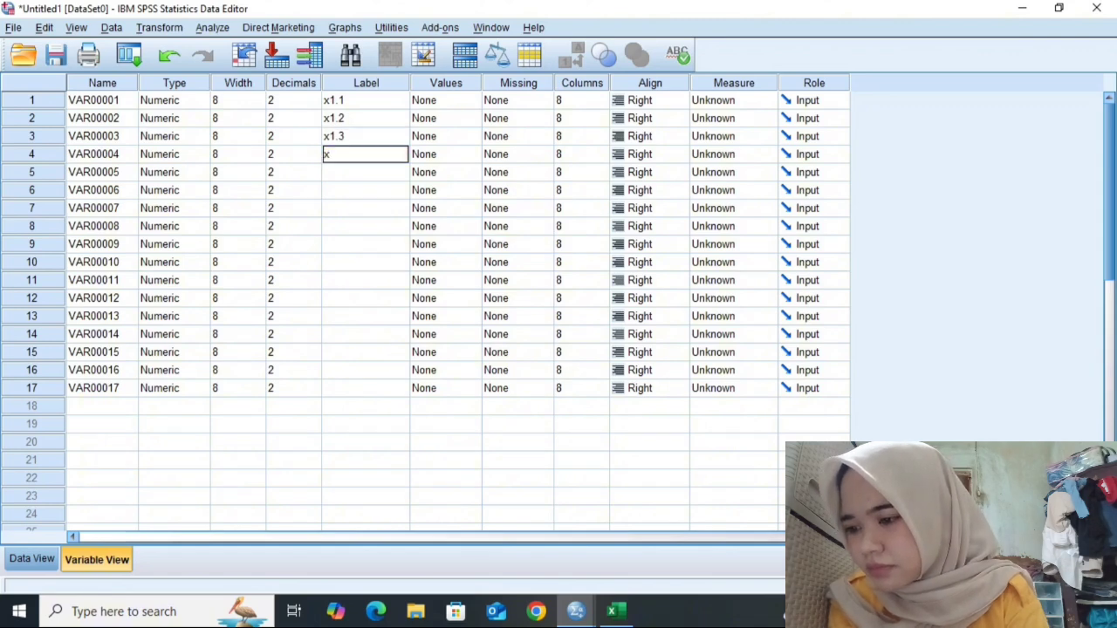
{"action": "type", "text": "1.4"}
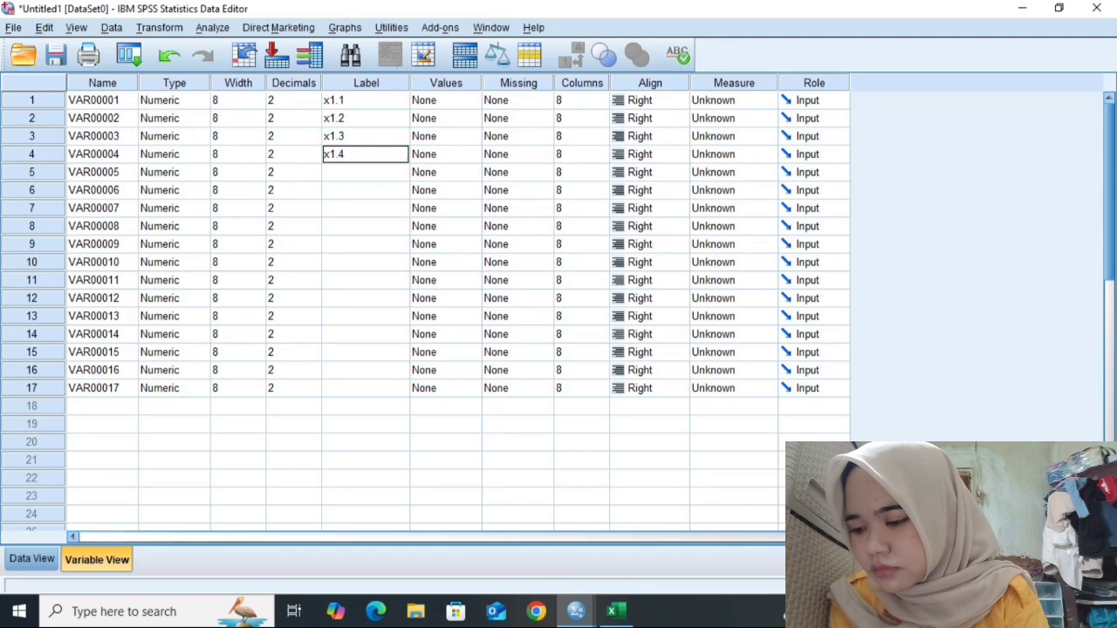
{"action": "key", "text": "Return"}
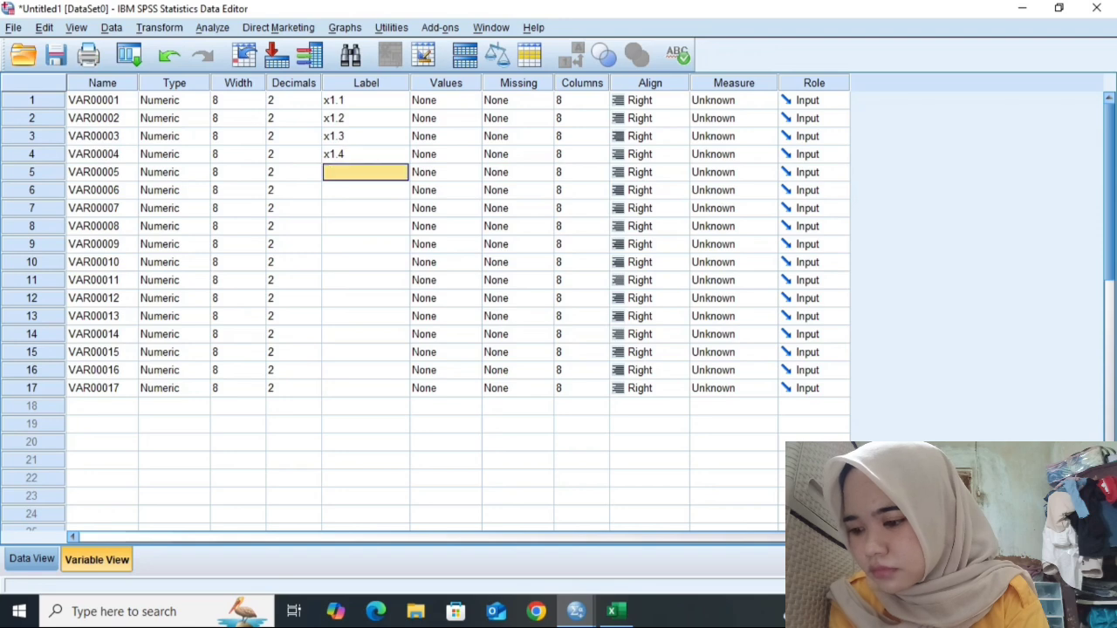
- Label the fifth and sixth variables total and x2.1
{"action": "type", "text": "xotal"}
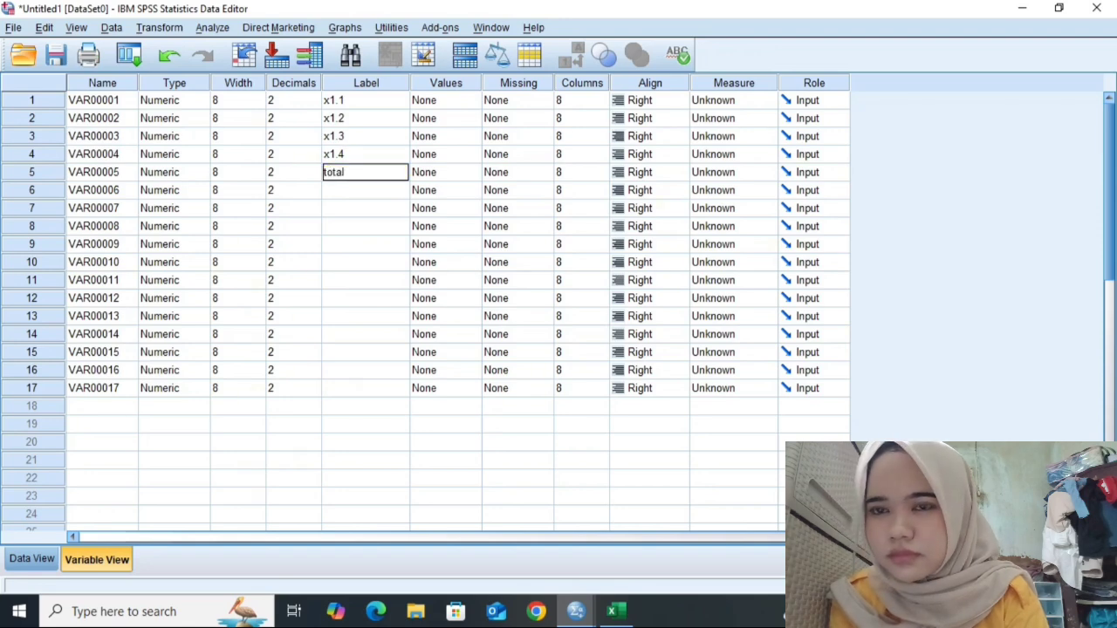
{"action": "key", "text": "Return"}
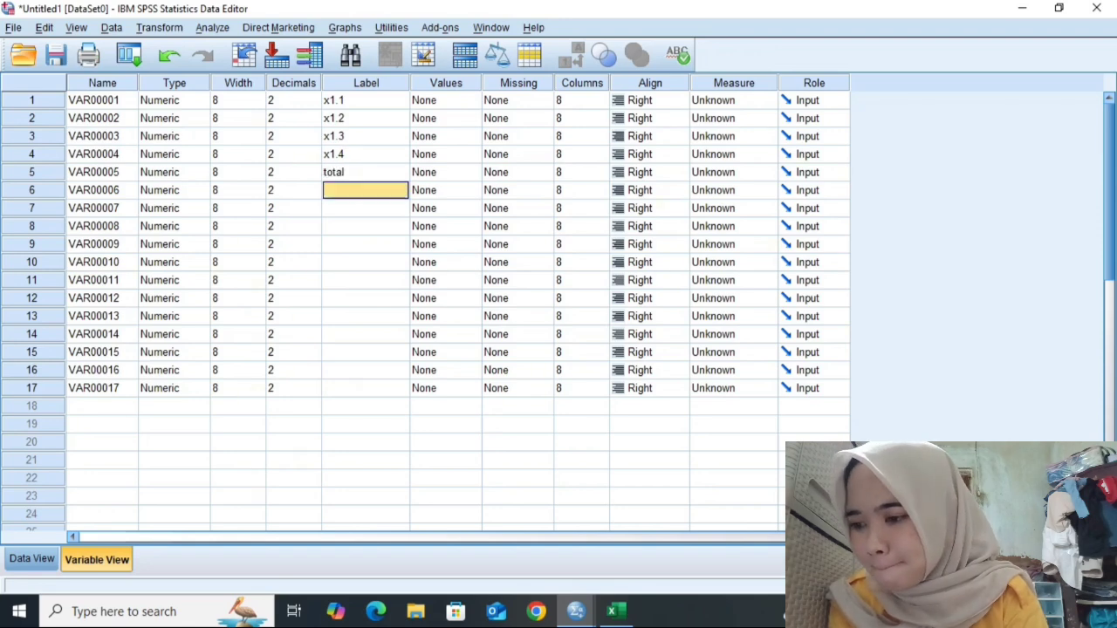
{"action": "type", "text": "x2.1"}
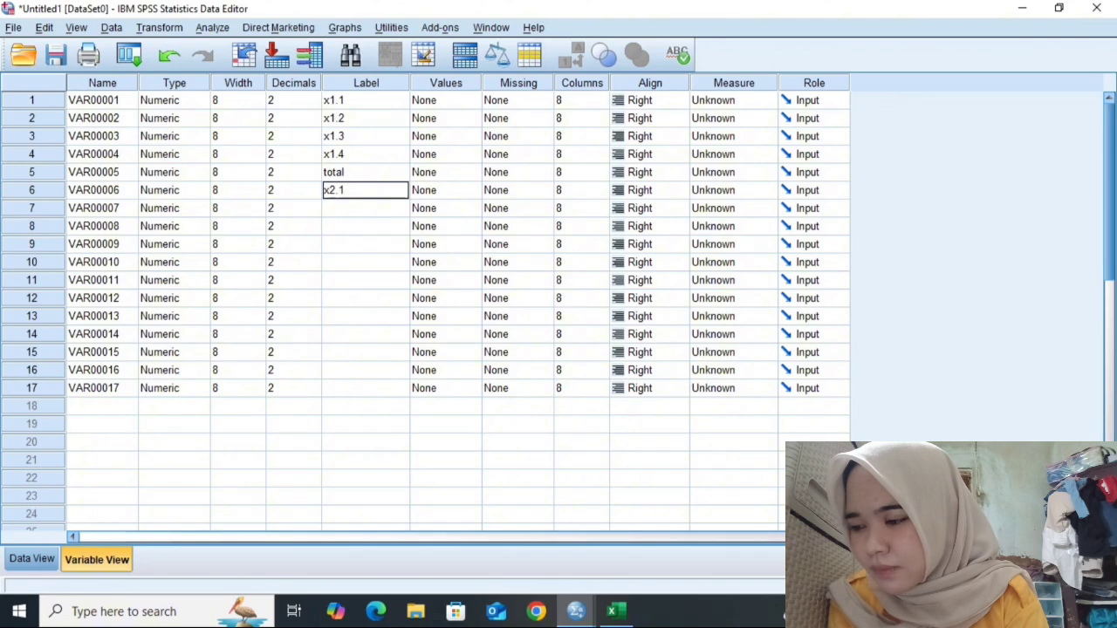
{"action": "key", "text": "Return"}
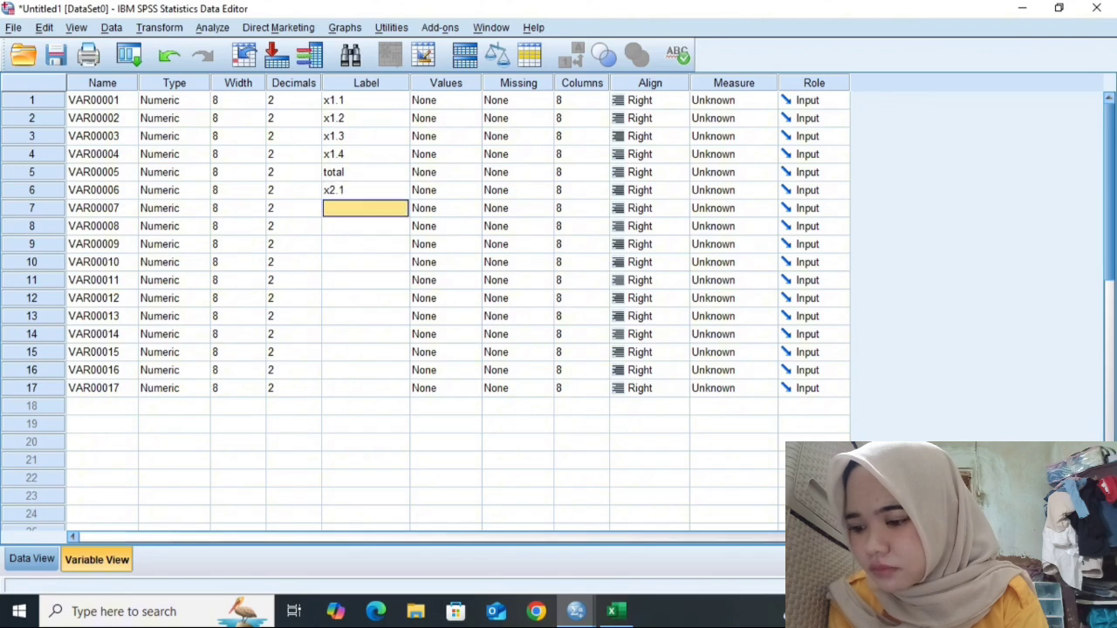
- Label the seventh and eighth variables x2.2 and x2.3
{"action": "type", "text": "x2.2"}
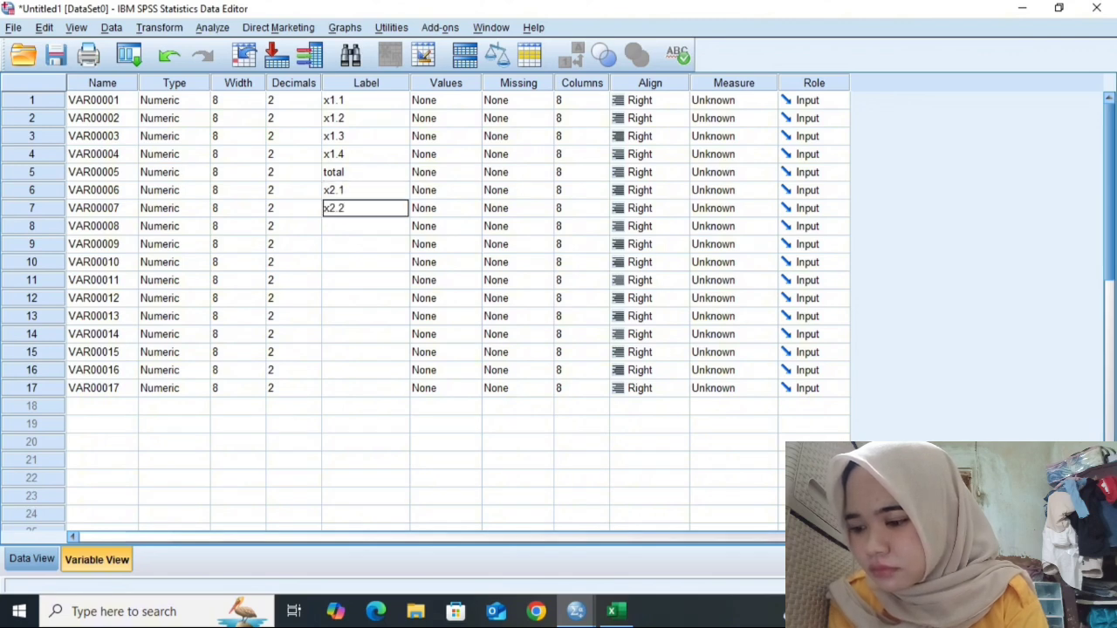
{"action": "key", "text": "Return"}
{"action": "type", "text": "x3"}
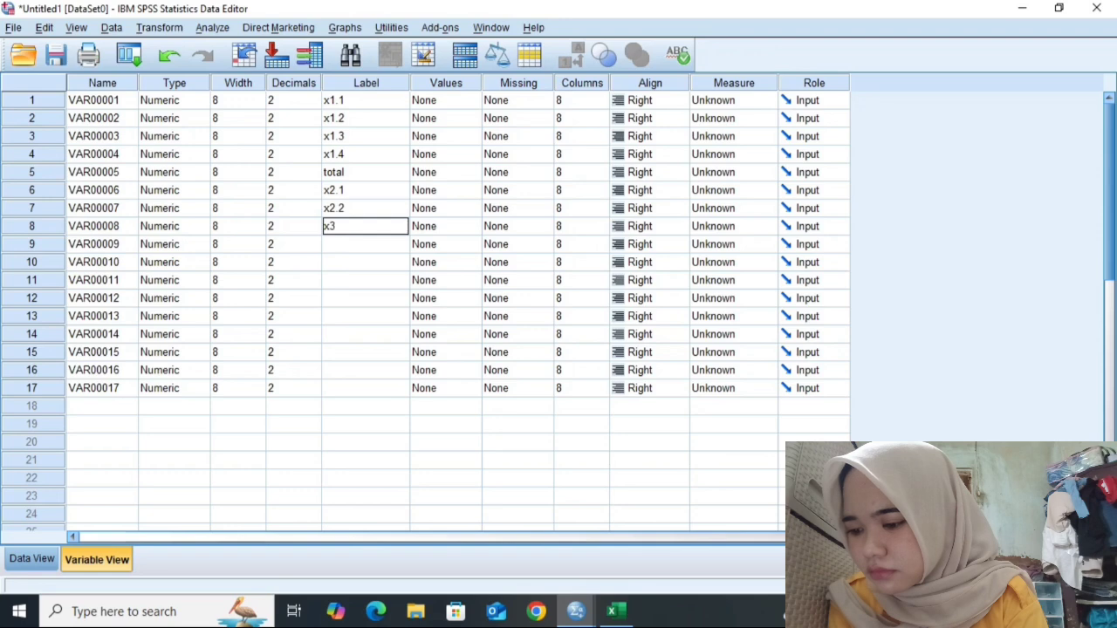
{"action": "type", "text": ".3"}
{"action": "key", "text": "BackSpace"}
{"action": "key", "text": "BackSpace"}
{"action": "key", "text": "BackSpace"}
{"action": "type", "text": "2.3"}
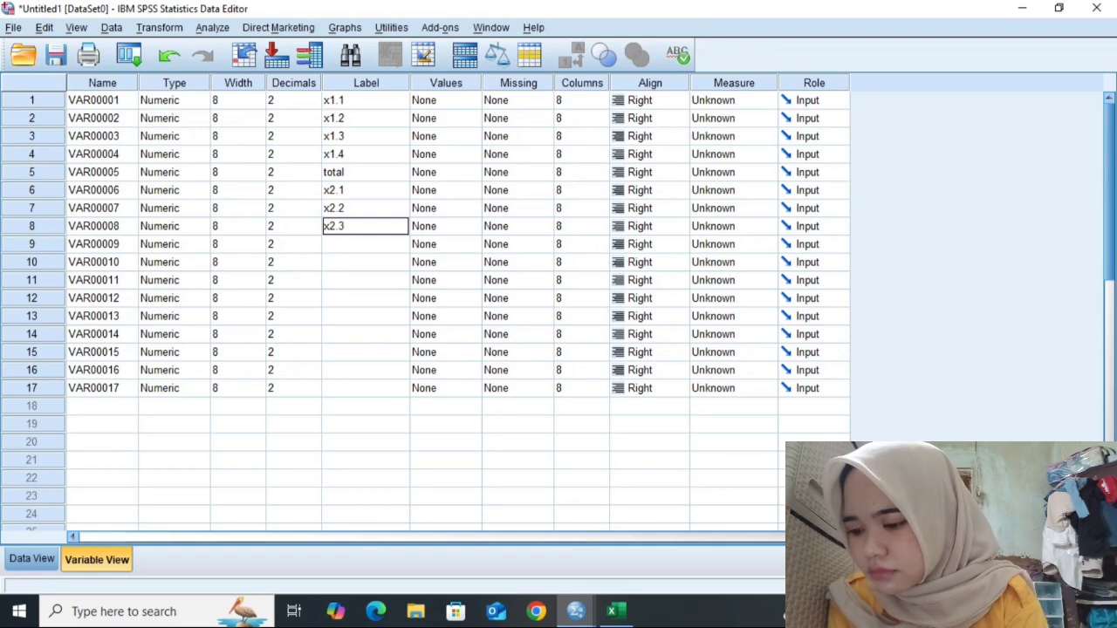
{"action": "key", "text": "Return"}
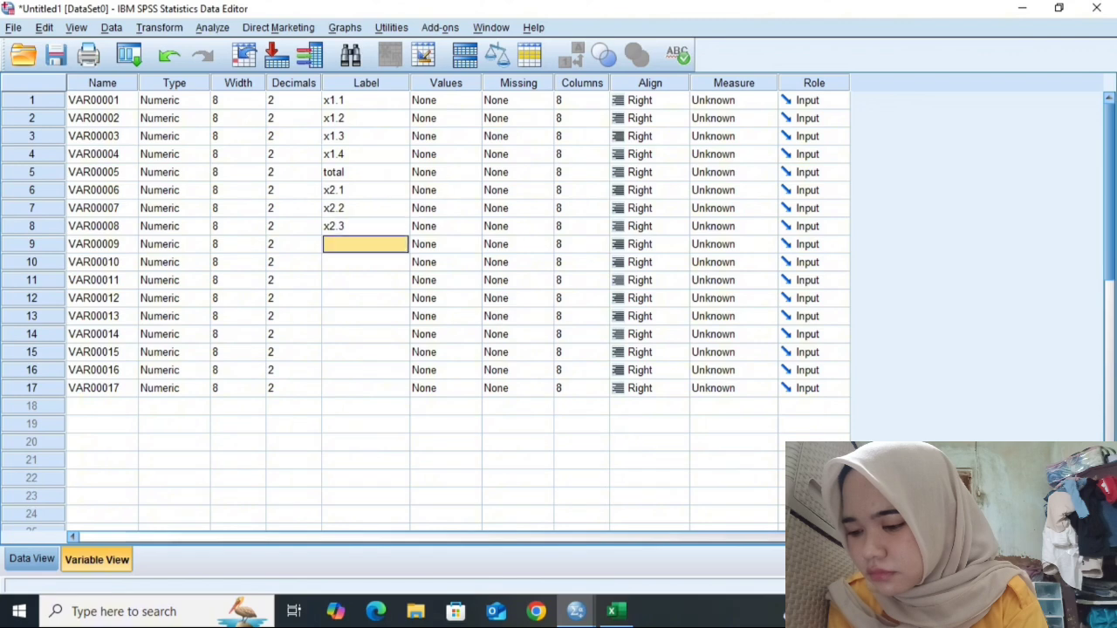
- Label the ninth and tenth variables total and x3.1
{"action": "type", "text": "total"}
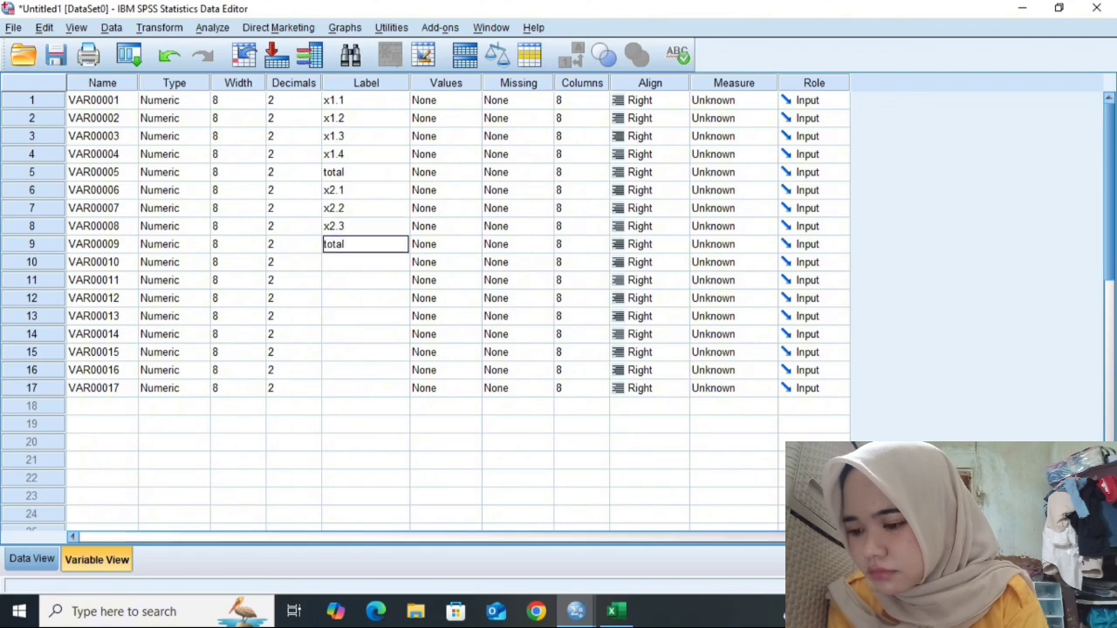
{"action": "key", "text": "Return"}
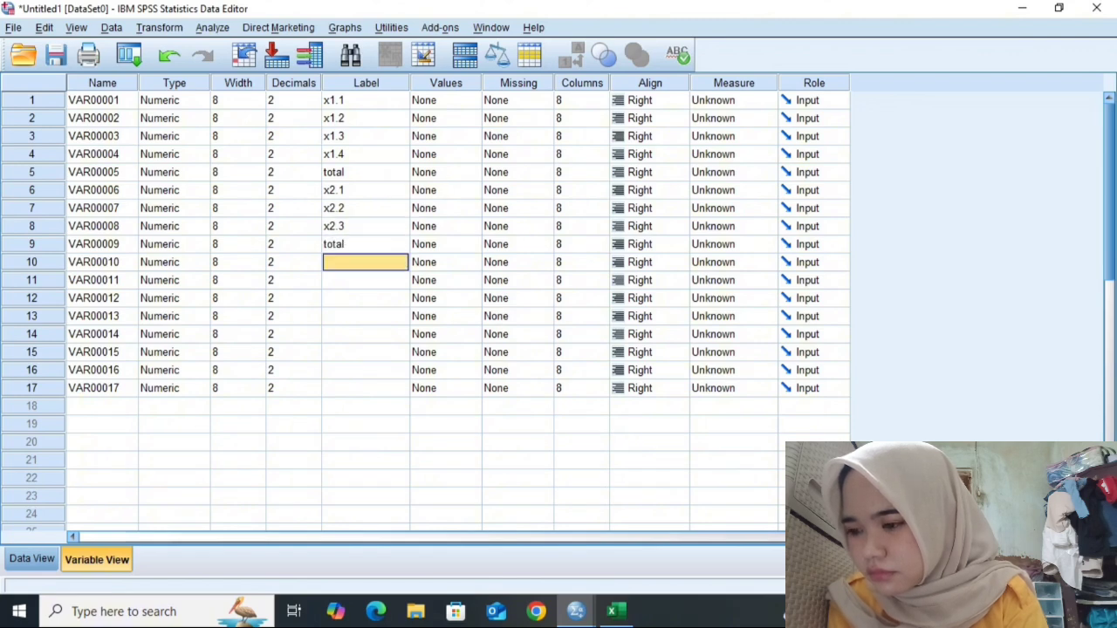
{"action": "type", "text": "x3"}
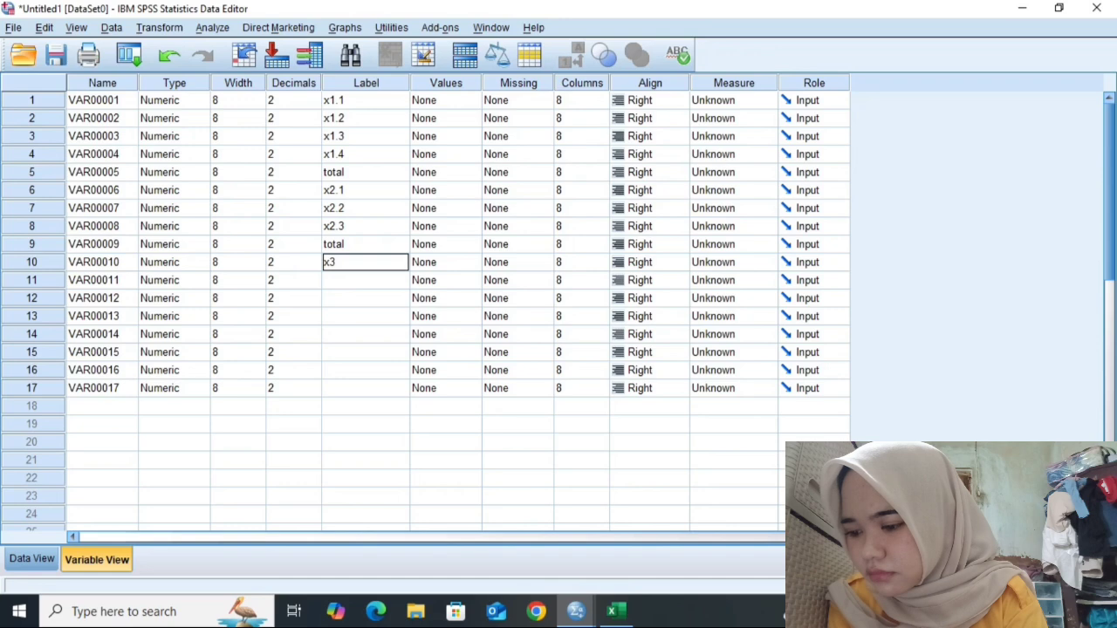
{"action": "type", "text": ".1"}
{"action": "key", "text": "Return"}
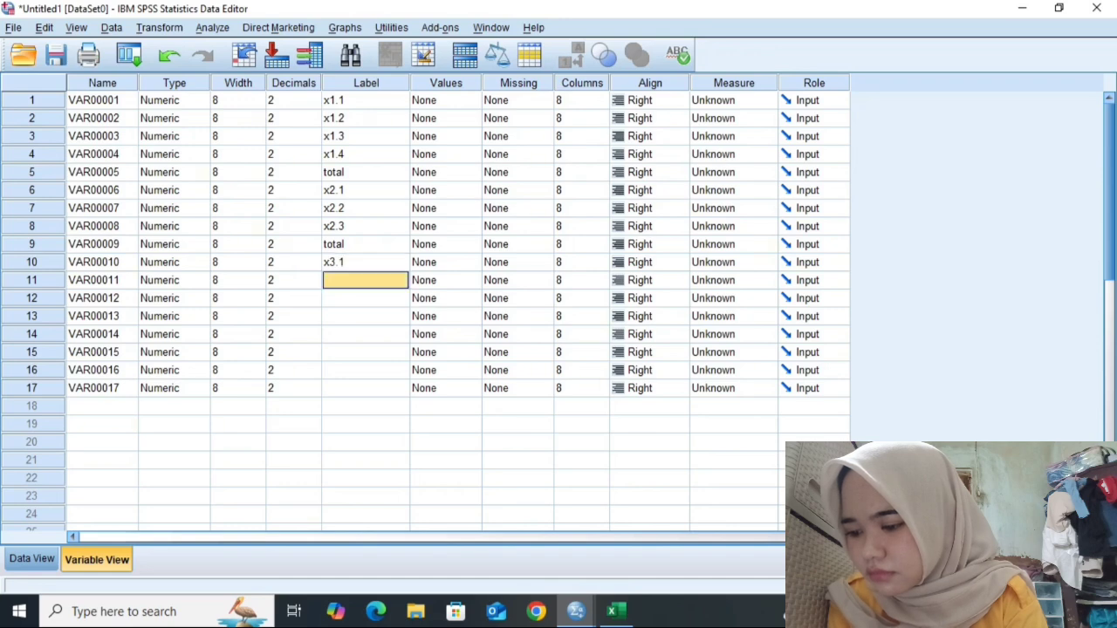
- Set the eleventh variable's label to x3.2
{"action": "type", "text": "x"}
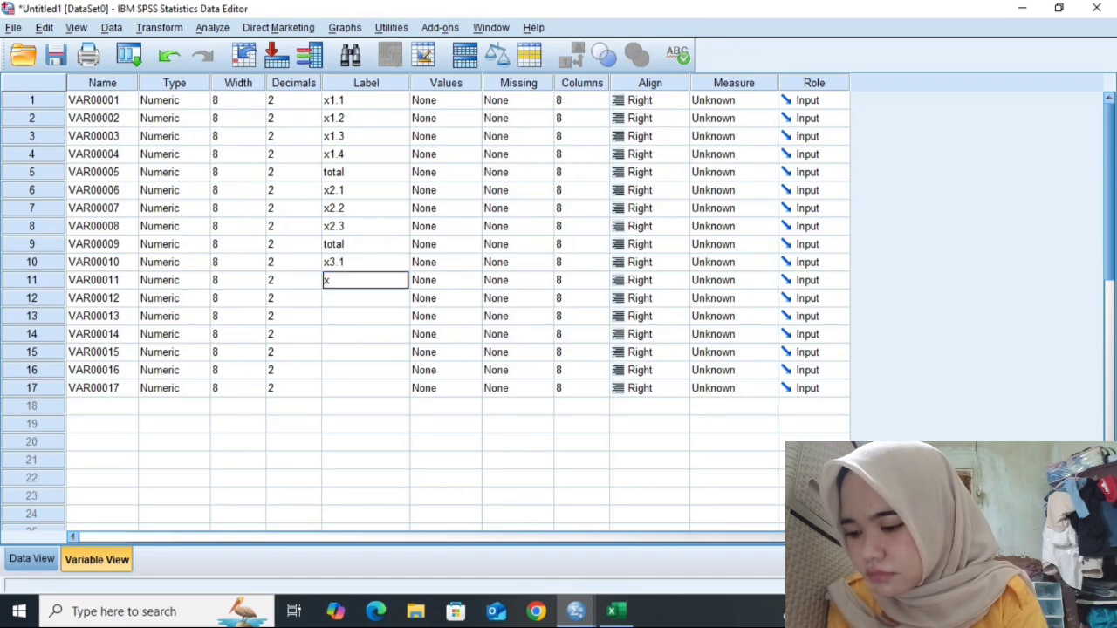
{"action": "type", "text": "3.2"}
{"action": "key", "text": "Return"}
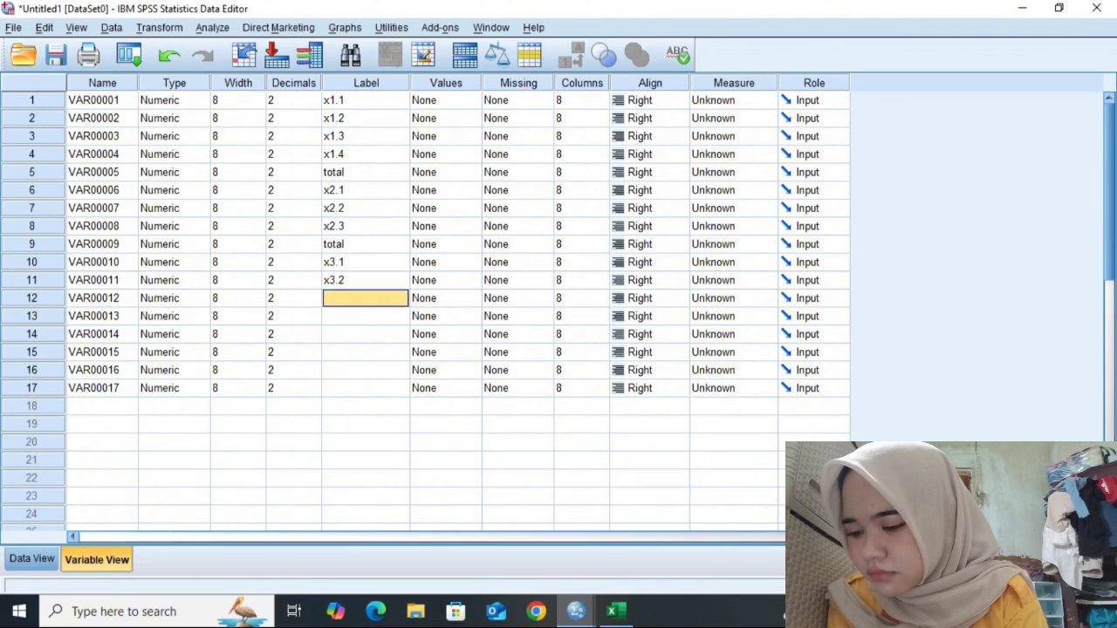
- Label the twelfth and thirteenth variables x3,3 and total
{"action": "type", "text": "x3."}
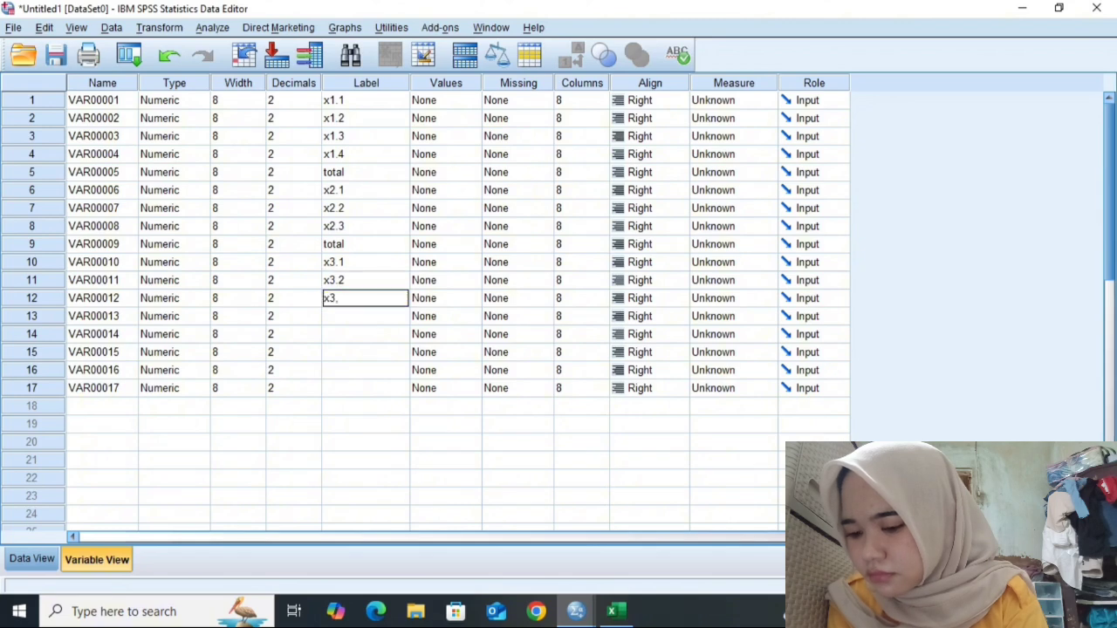
{"action": "type", "text": "3"}
{"action": "key", "text": "Return"}
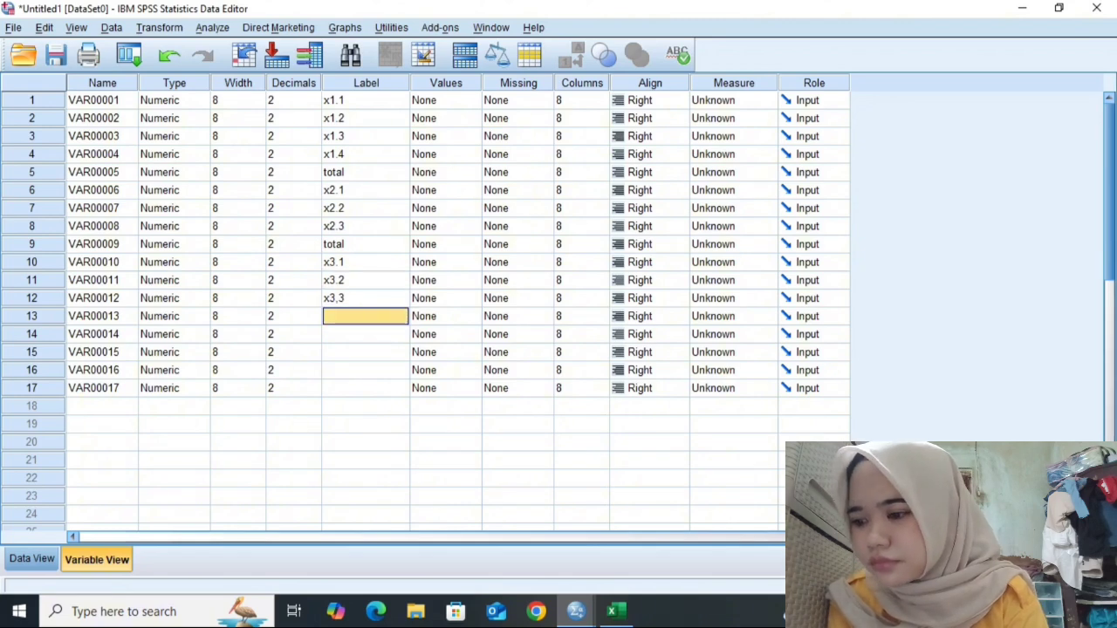
{"action": "type", "text": "toal"}
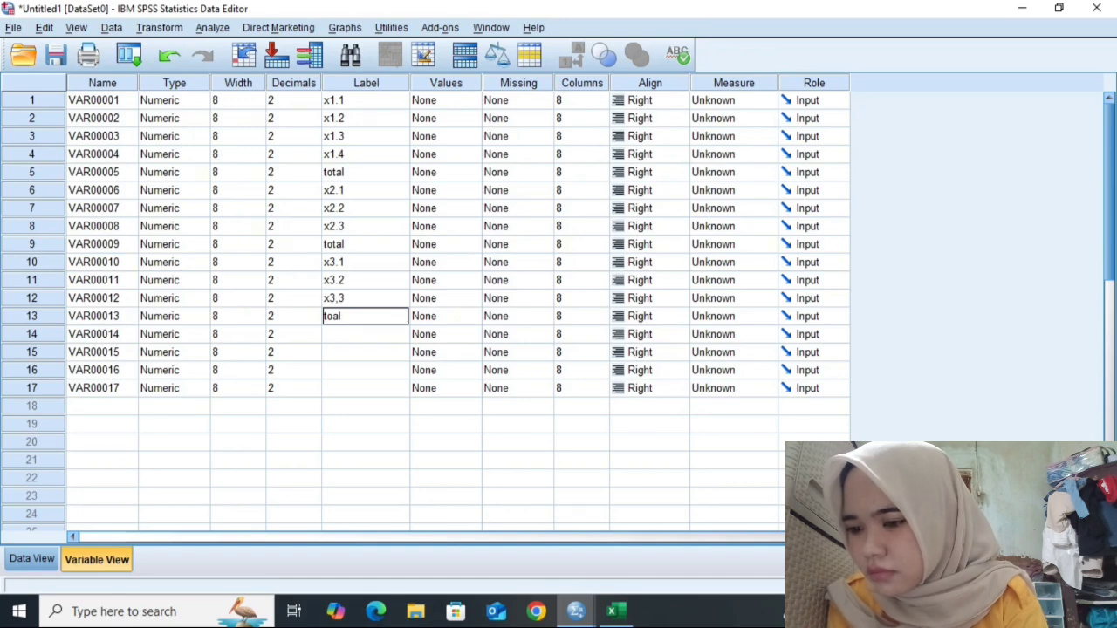
{"action": "key", "text": "BackSpace"}
{"action": "key", "text": "BackSpace"}
{"action": "type", "text": "tal"}
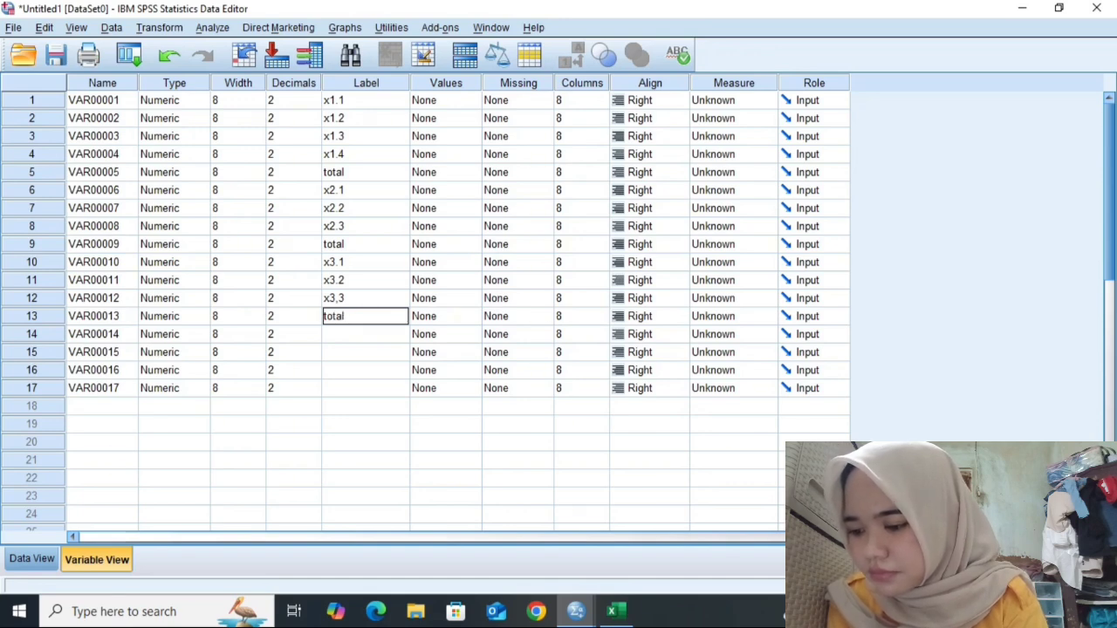
{"action": "key", "text": "Return"}
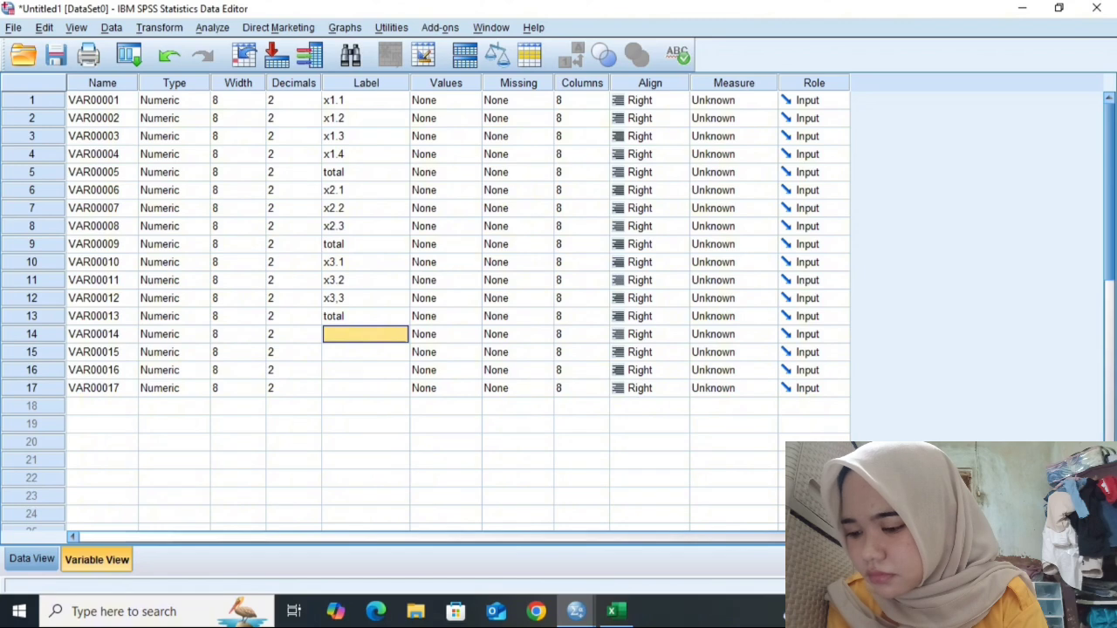
- Label the fourteenth to seventeenth variables y1, y2, y3 and total
{"action": "type", "text": "y1"}
{"action": "key", "text": "Return"}
{"action": "type", "text": "y2"}
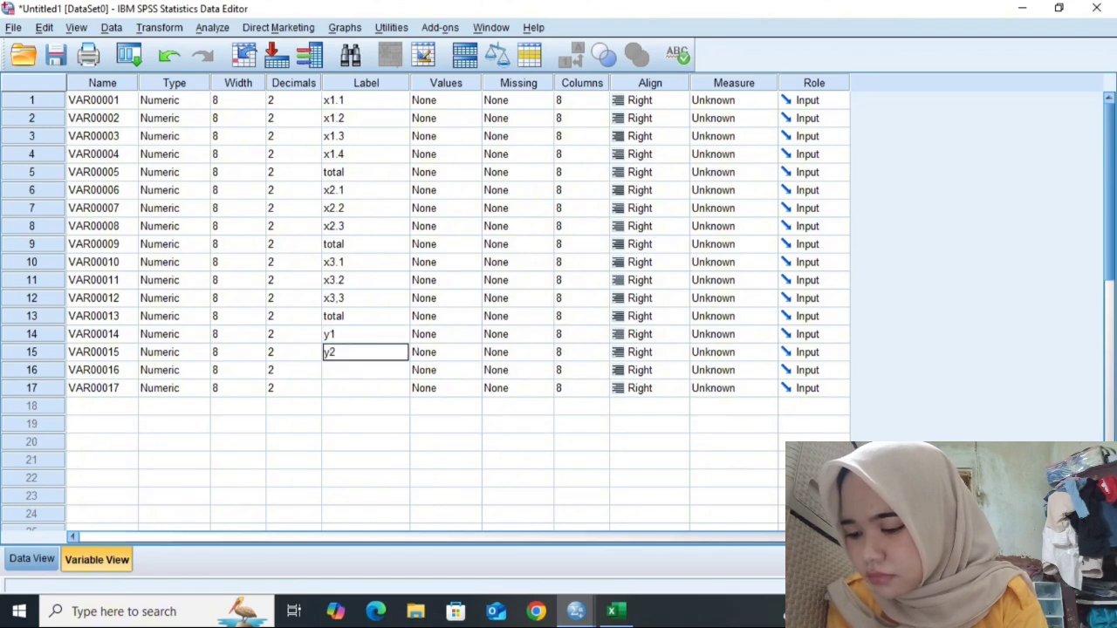
{"action": "key", "text": "Return"}
{"action": "type", "text": "y3"}
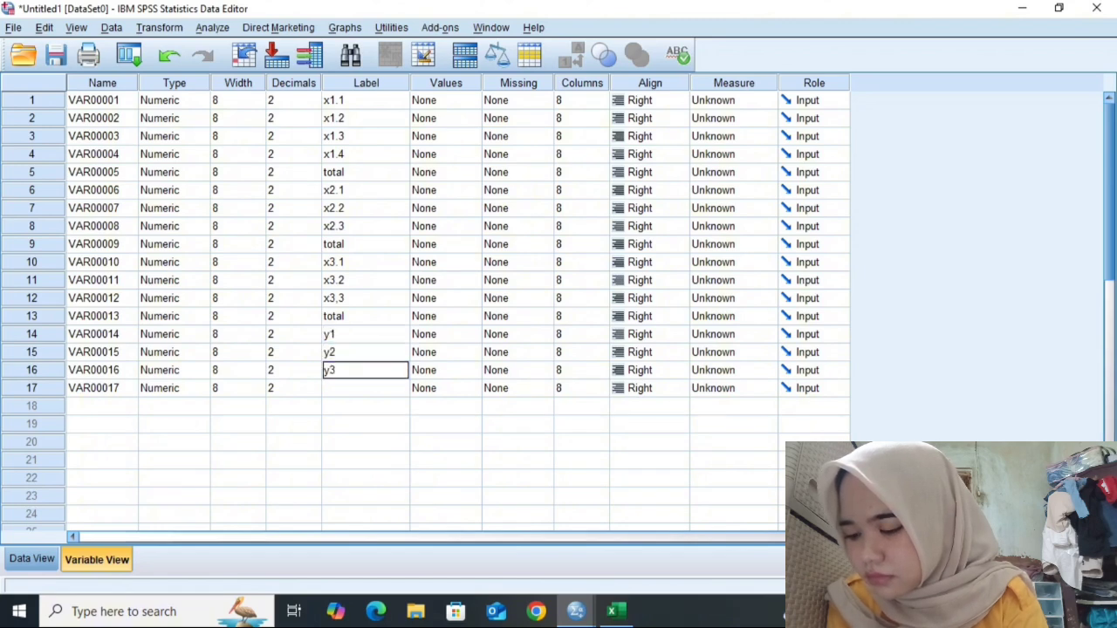
{"action": "key", "text": "Return"}
{"action": "type", "text": "total"}
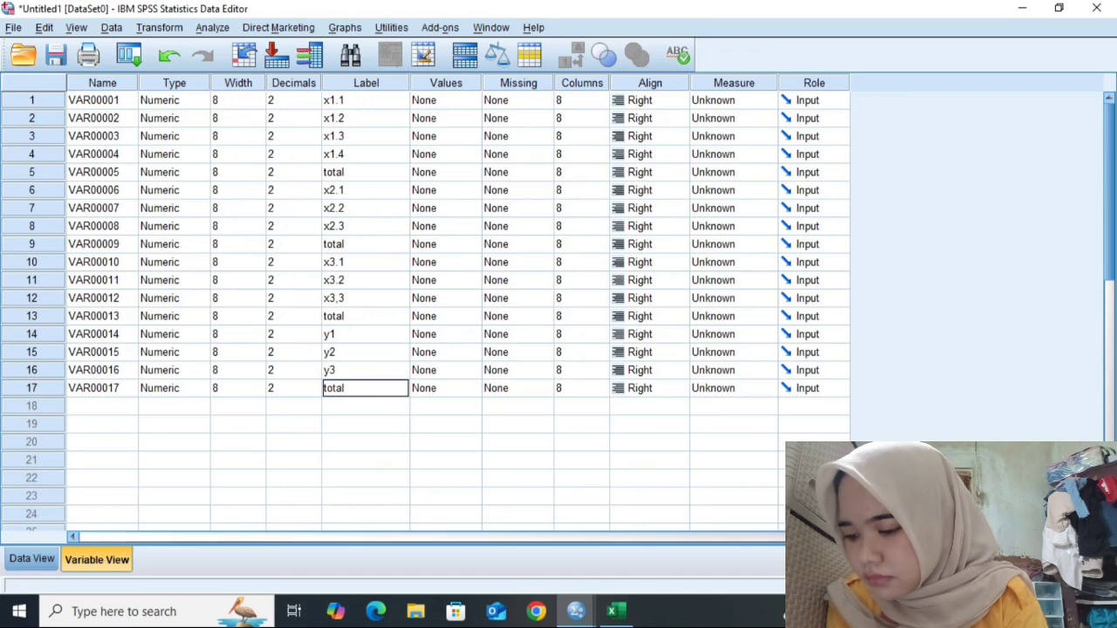
- Run a Bivariate Pearson correlation, two-tailed with significant correlations flagged, on all seventeen variables
{"action": "key", "text": "alt+a"}
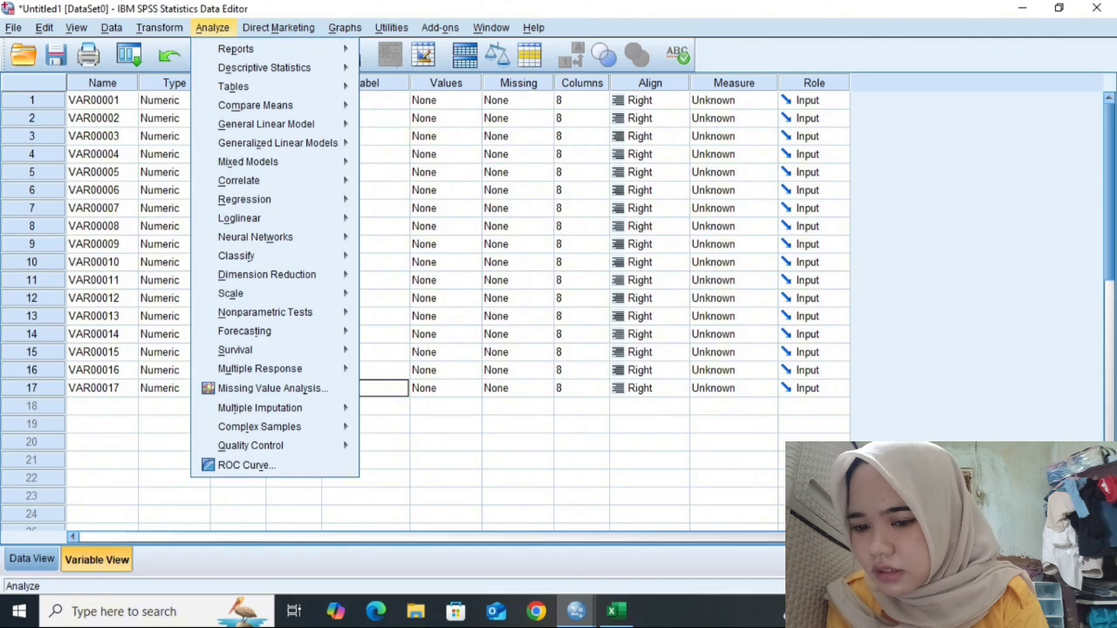
{"action": "key", "text": "Down"}
{"action": "key", "text": "Down"}
{"action": "key", "text": "Down"}
{"action": "key", "text": "Down"}
{"action": "key", "text": "Down"}
{"action": "key", "text": "Down"}
{"action": "key", "text": "Down"}
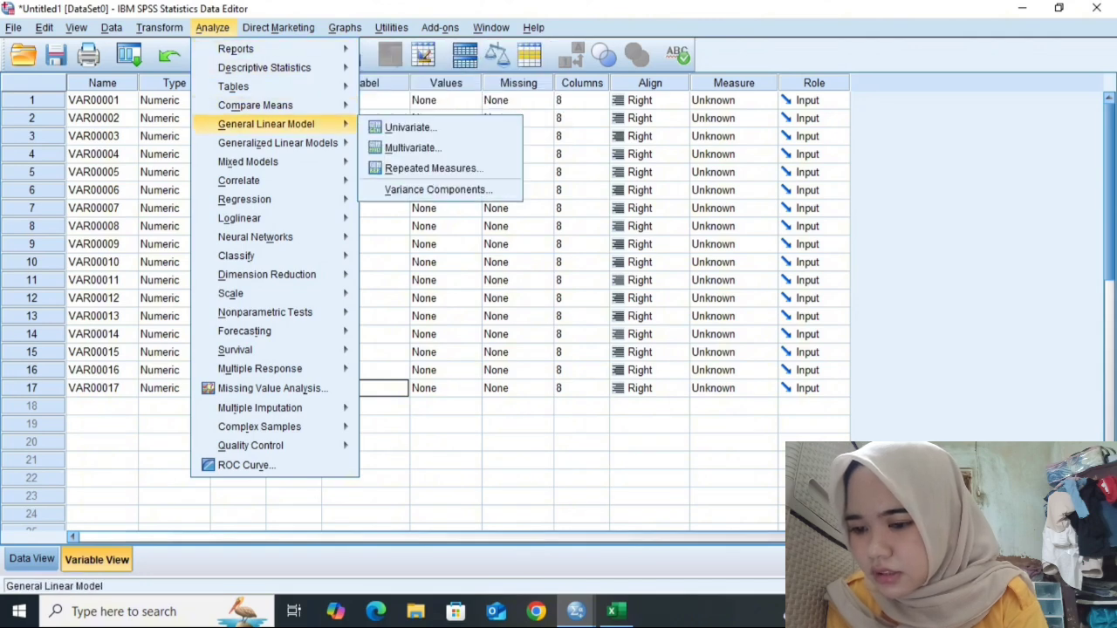
{"action": "key", "text": "Down"}
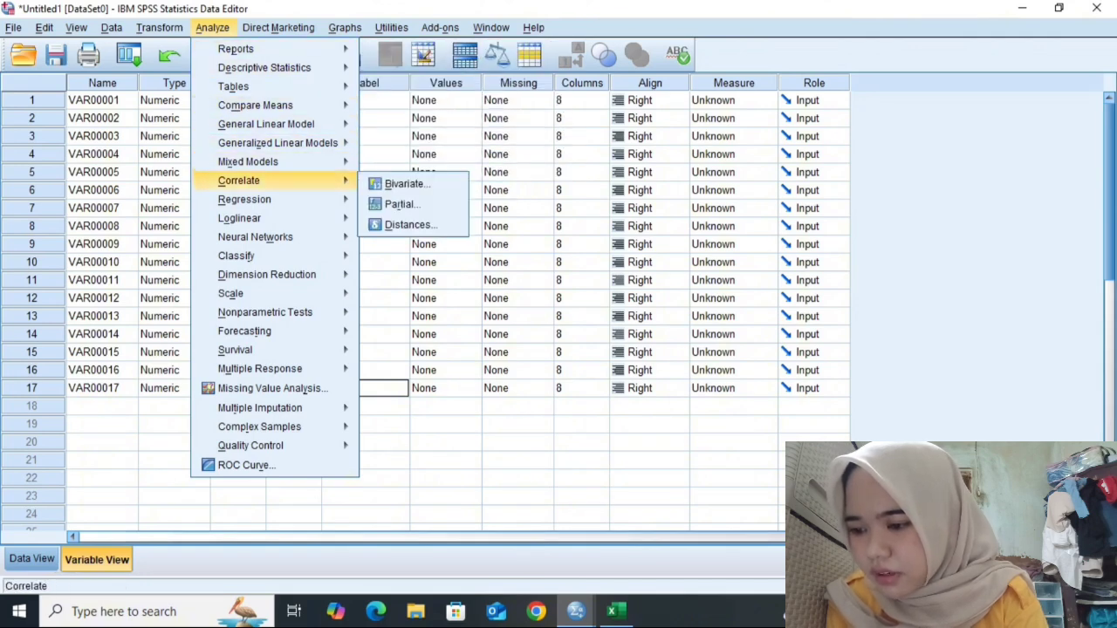
{"action": "key", "text": "Right"}
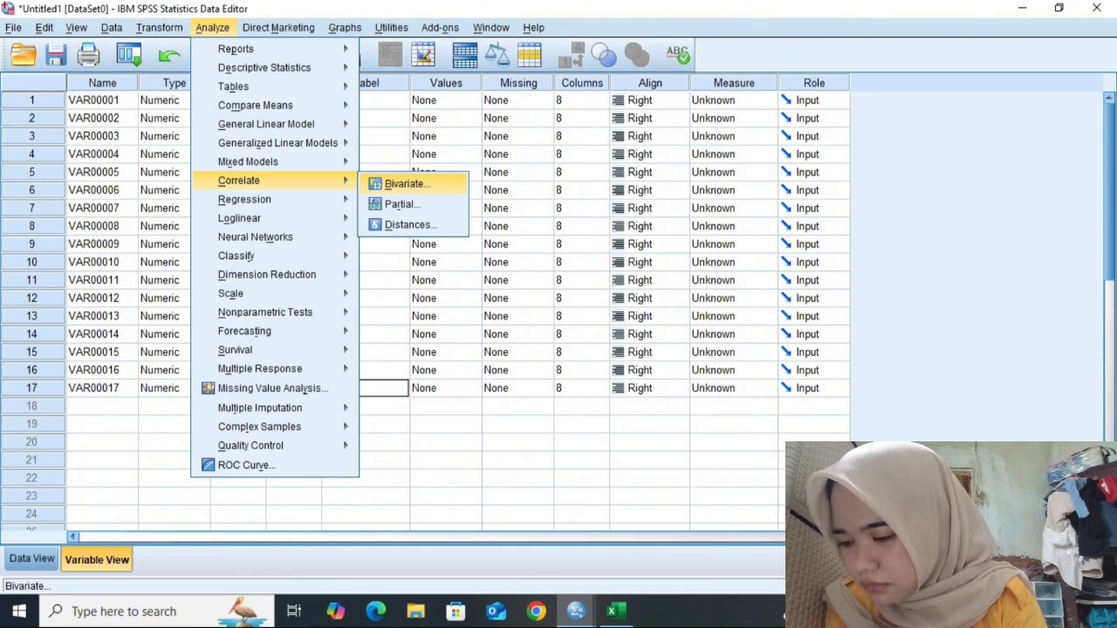
{"action": "left_click", "coordinate": [407, 184]}
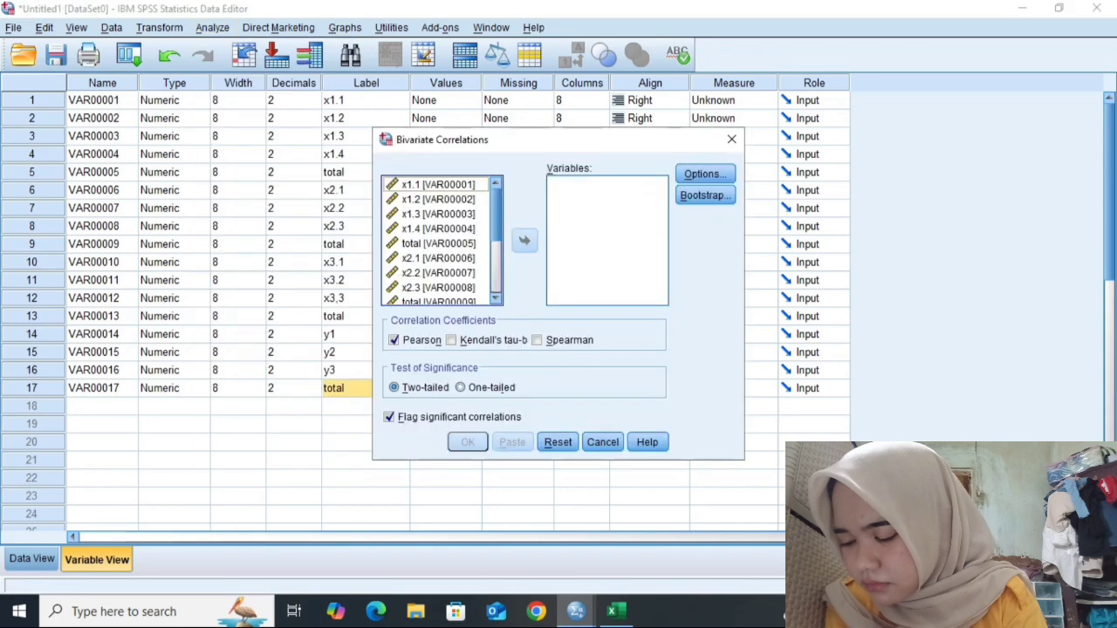
{"action": "double_click", "coordinate": [438, 185]}
{"action": "left_click", "coordinate": [438, 185]}
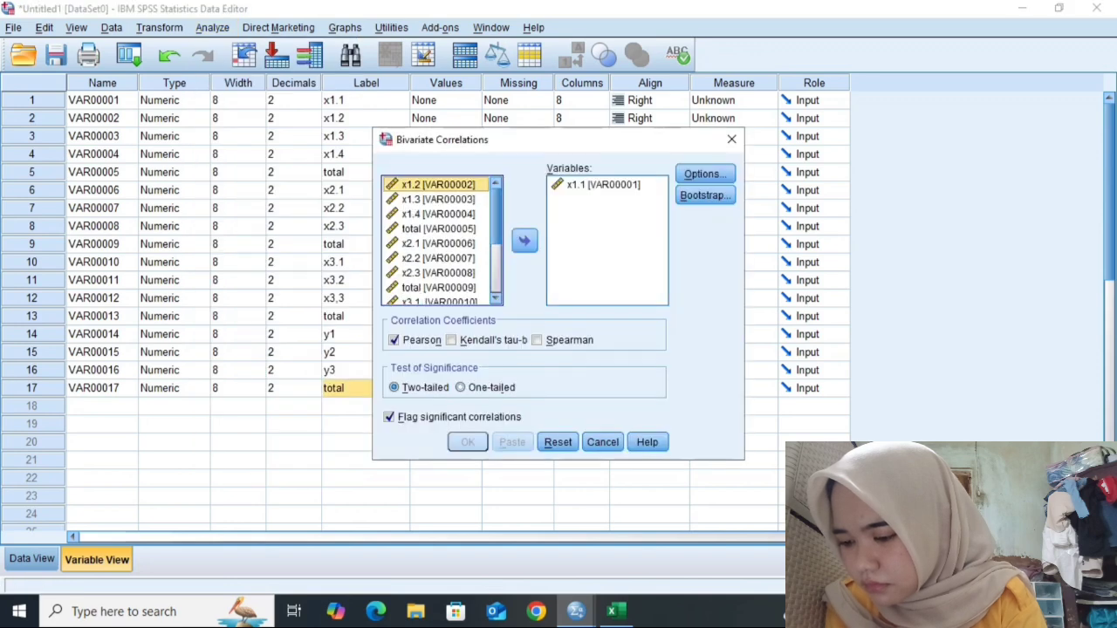
{"action": "key", "text": "shift+Down"}
{"action": "key", "text": "shift+Down"}
{"action": "key", "text": "shift+Down"}
{"action": "key", "text": "shift+Down"}
{"action": "key", "text": "shift+Down"}
{"action": "key", "text": "shift+Down"}
{"action": "key", "text": "shift+Down"}
{"action": "key", "text": "shift+Down"}
{"action": "key", "text": "shift+Down"}
{"action": "key", "text": "shift+Down"}
{"action": "key", "text": "shift+Down"}
{"action": "key", "text": "shift+Down"}
{"action": "key", "text": "shift+Down"}
{"action": "key", "text": "shift+Down"}
{"action": "key", "text": "shift+Down"}
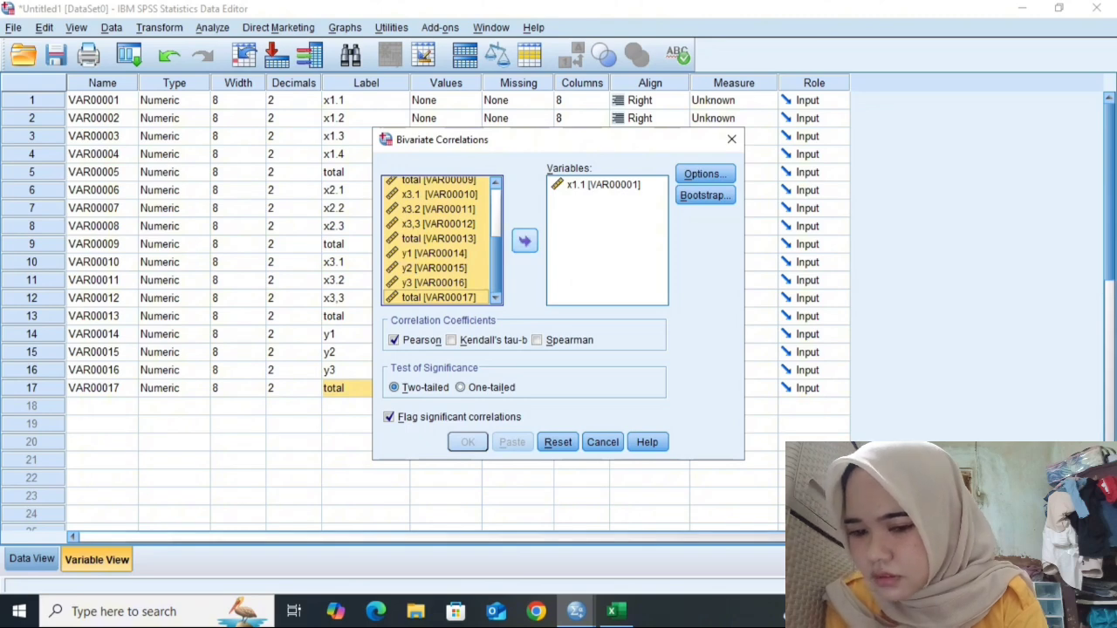
{"action": "left_click", "coordinate": [525, 240]}
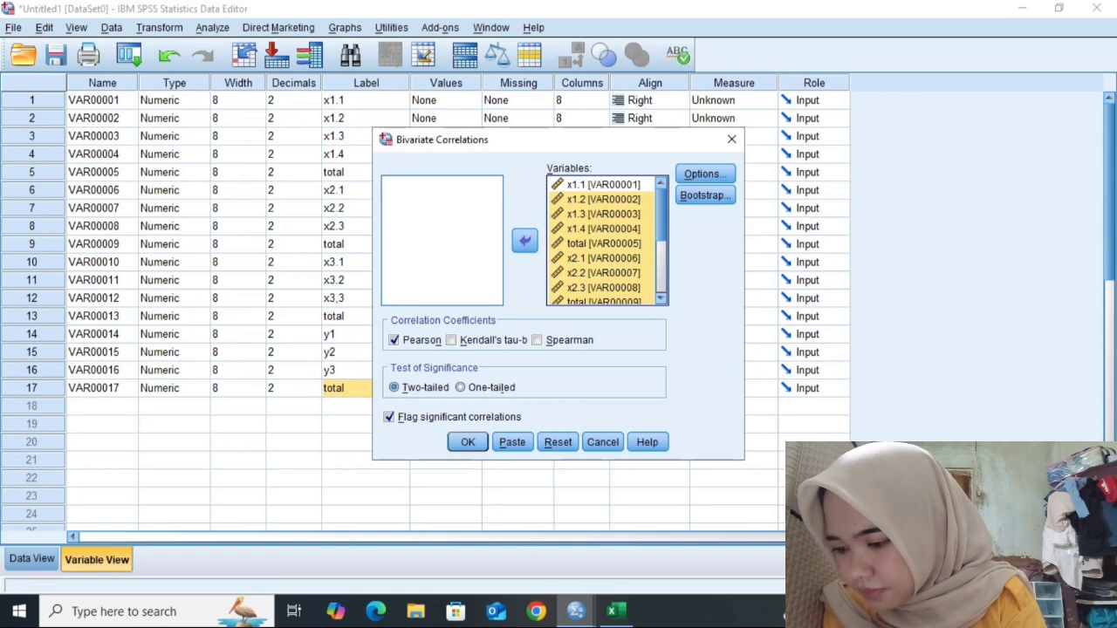
{"action": "left_click", "coordinate": [468, 442]}
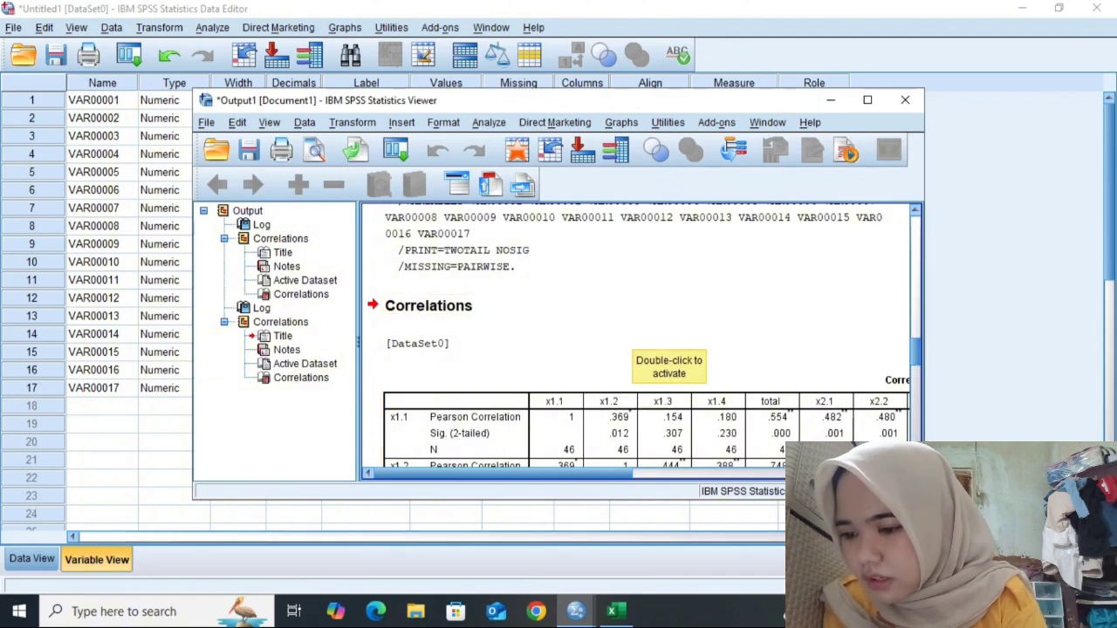
- Scroll through the correlation table in the output and close the output viewer
{"action": "scroll", "coordinate": [650, 344], "scroll_direction": "down", "scroll_amount": 5}
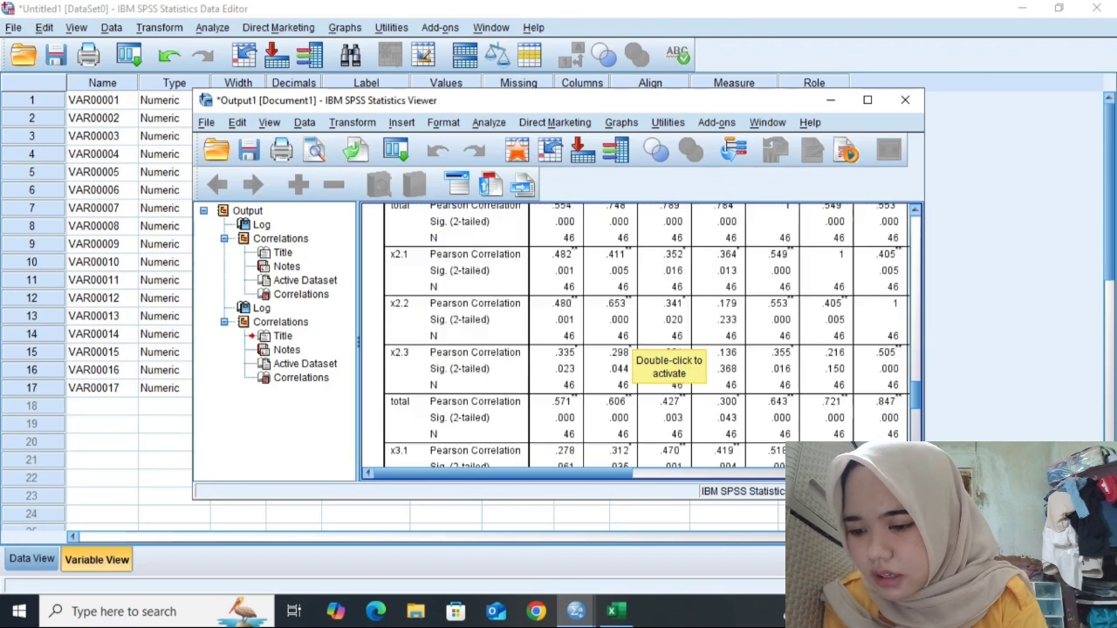
{"action": "scroll", "coordinate": [663, 349], "scroll_direction": "down", "scroll_amount": 4}
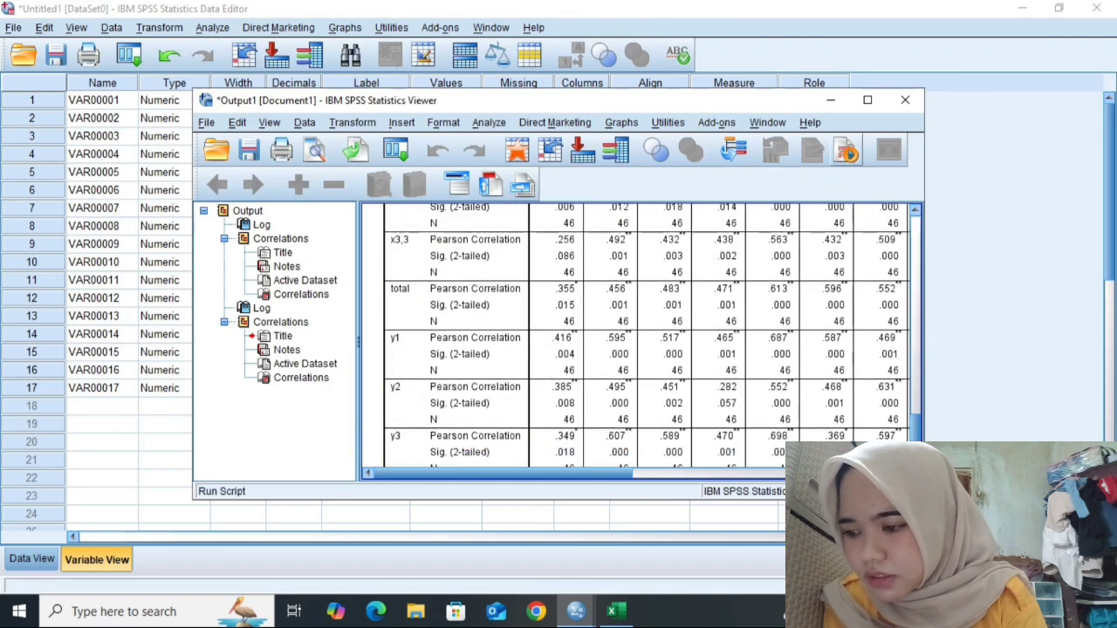
{"action": "left_click", "coordinate": [830, 99]}
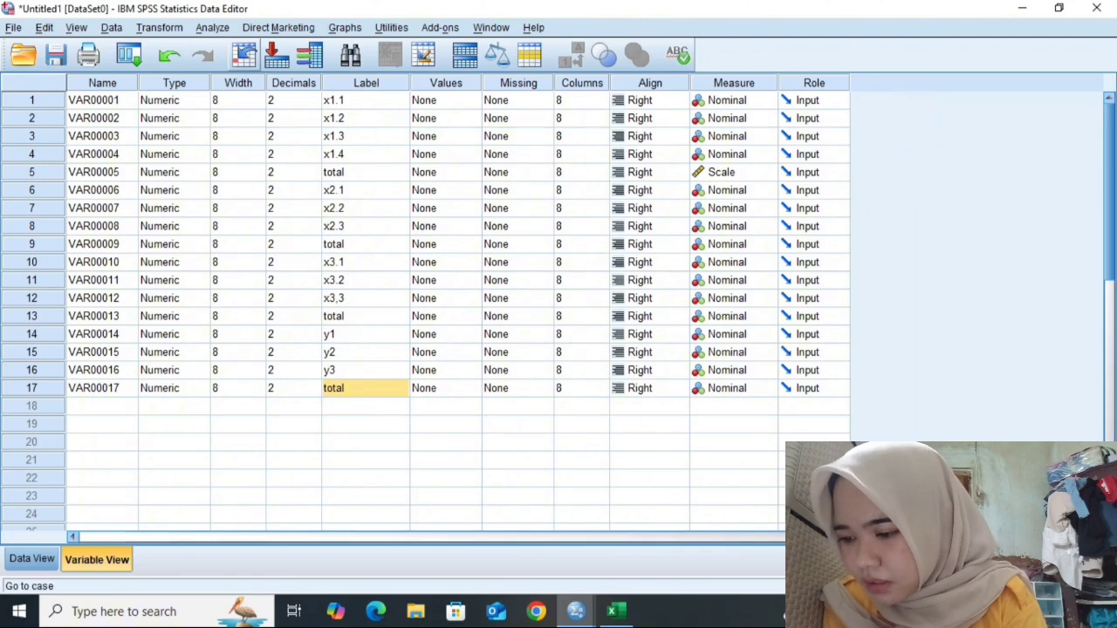
- Run an Alpha Reliability Analysis on the first sixteen variables, leaving out the final total variable
{"action": "left_click", "coordinate": [212, 27]}
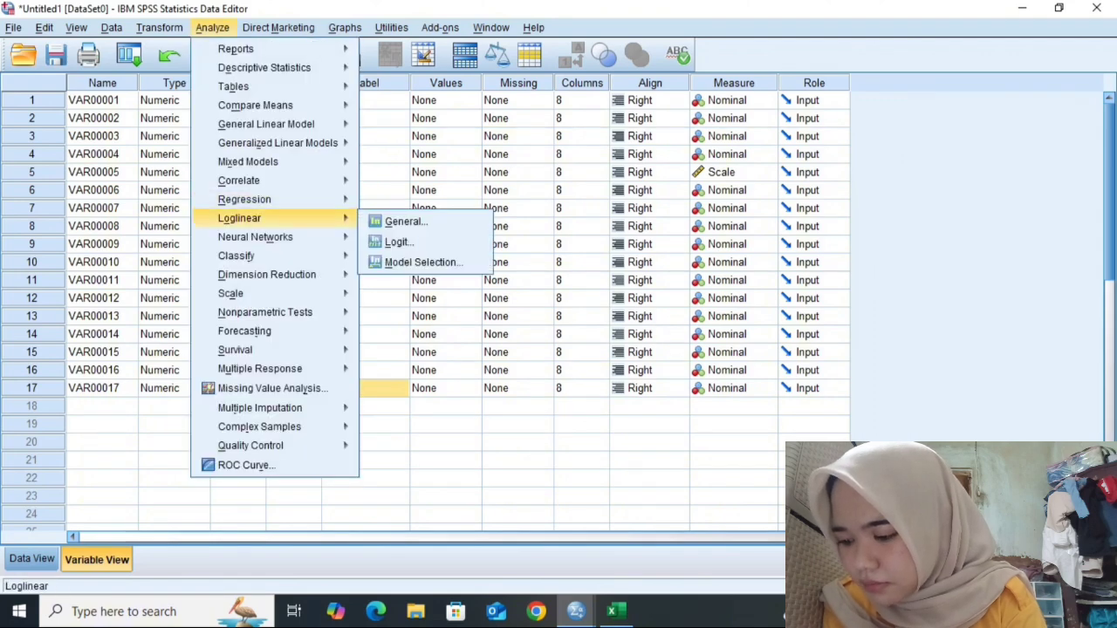
{"action": "mouse_move", "coordinate": [266, 274]}
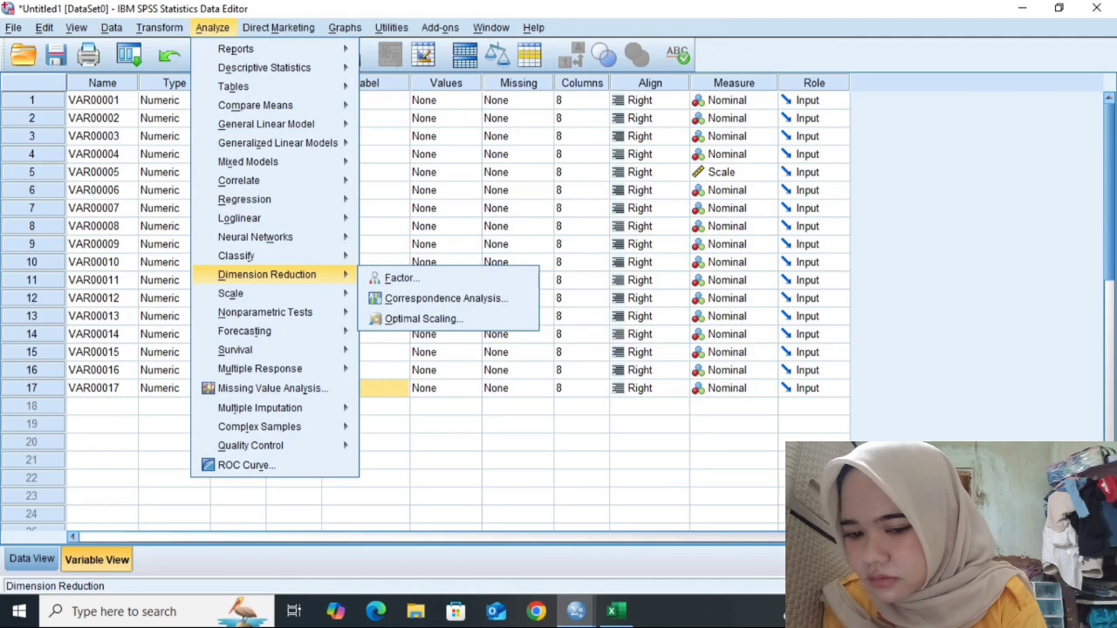
{"action": "mouse_move", "coordinate": [230, 293]}
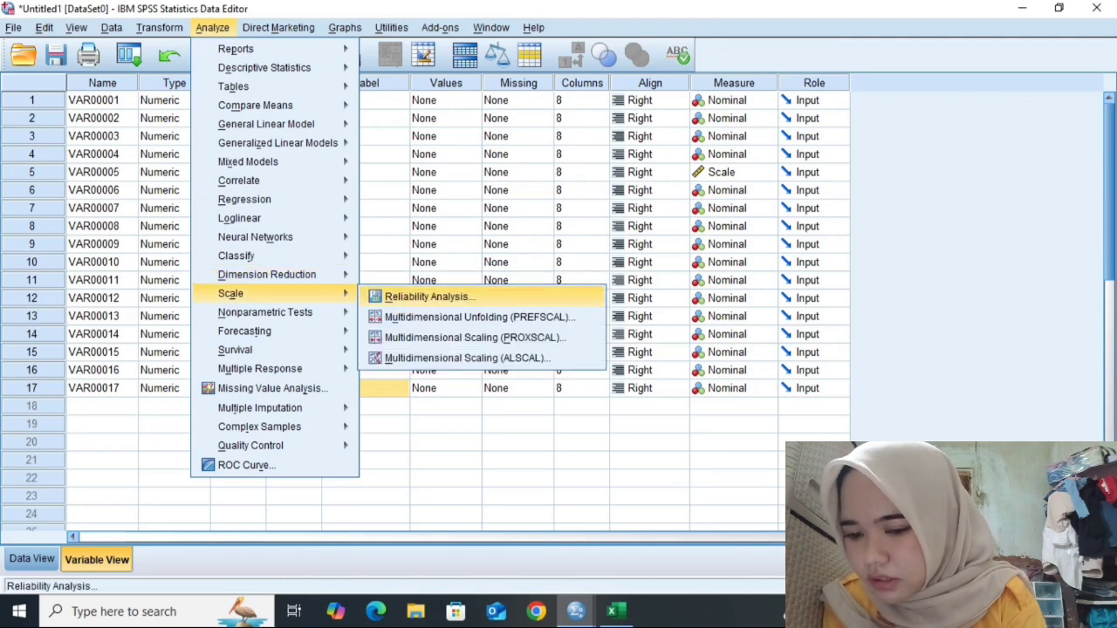
{"action": "left_click", "coordinate": [430, 297]}
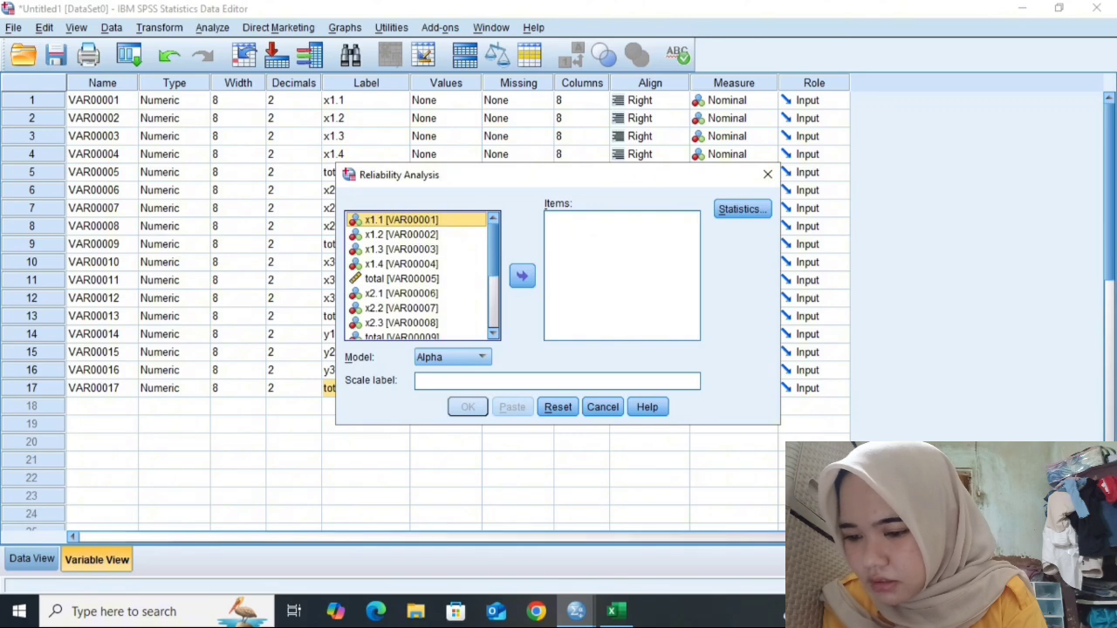
{"action": "key", "text": "shift+Down"}
{"action": "key", "text": "shift+Down"}
{"action": "key", "text": "shift+Down"}
{"action": "key", "text": "shift+Down"}
{"action": "key", "text": "shift+Down"}
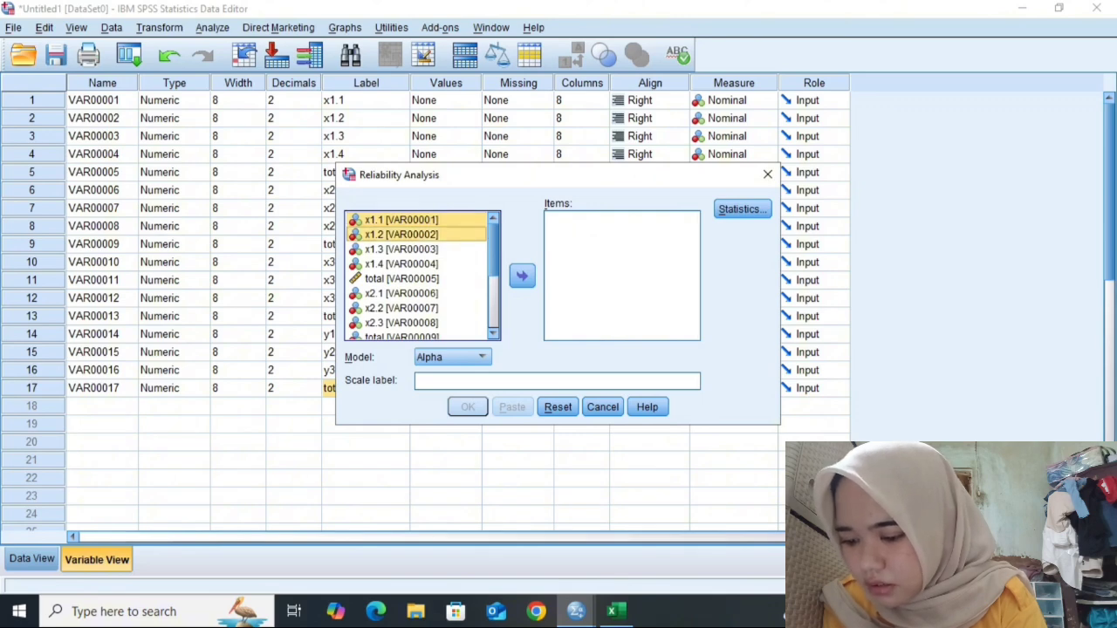
{"action": "key", "text": "shift+Down"}
{"action": "key", "text": "shift+Down"}
{"action": "key", "text": "shift+Down"}
{"action": "key", "text": "shift+Down"}
{"action": "key", "text": "shift+Down"}
{"action": "key", "text": "shift+Down"}
{"action": "key", "text": "shift+Down"}
{"action": "key", "text": "shift+Down"}
{"action": "key", "text": "shift+Down"}
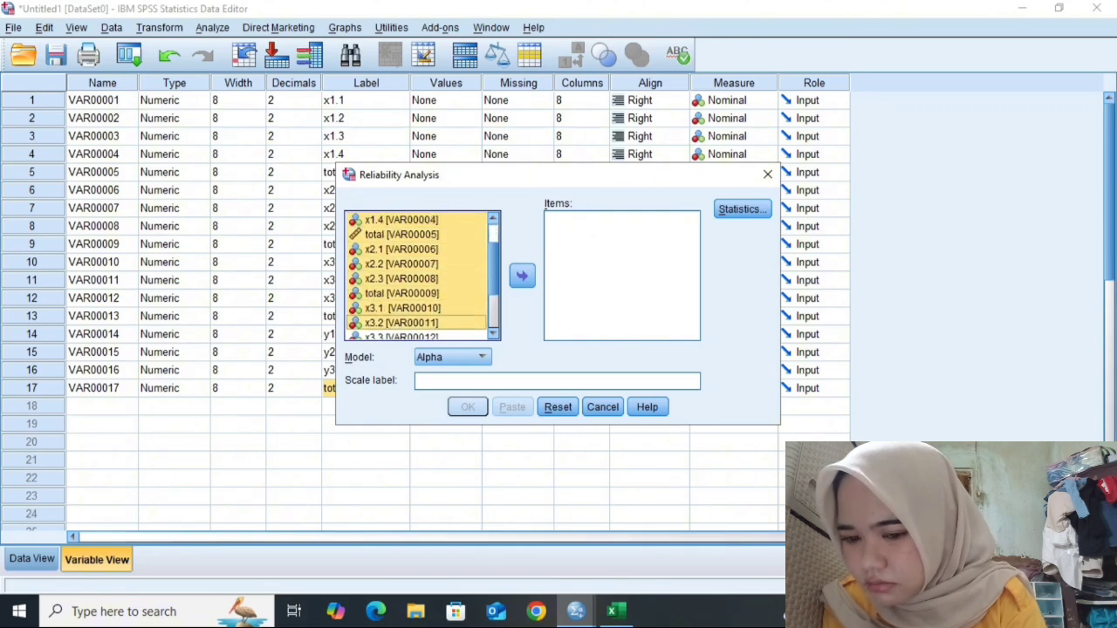
{"action": "key", "text": "shift+Down"}
{"action": "key", "text": "shift+Down"}
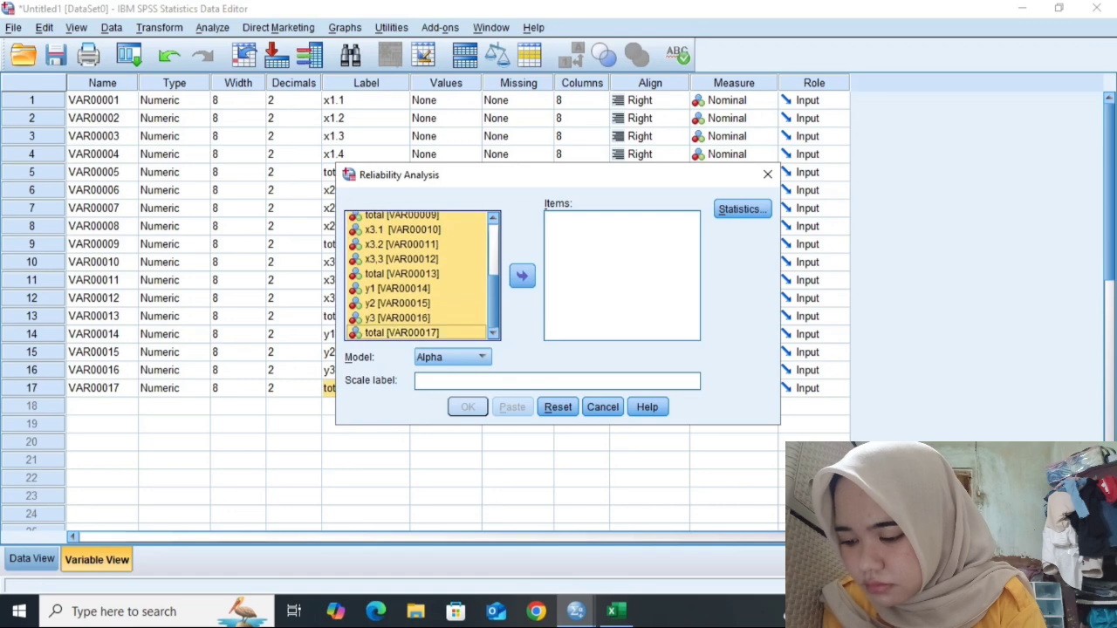
{"action": "key", "text": "shift+Up"}
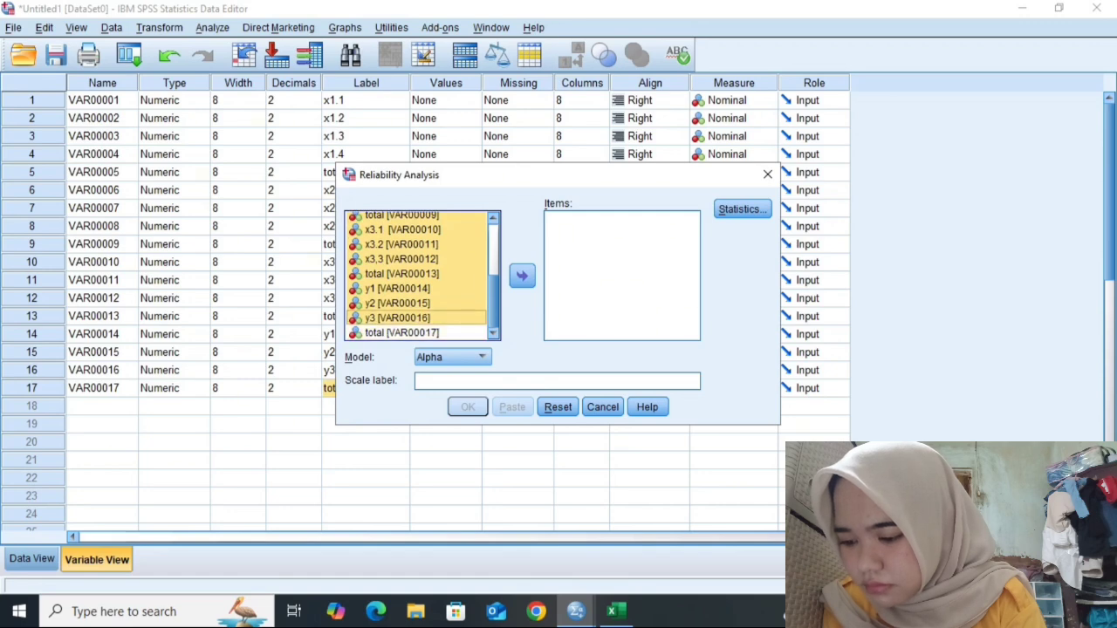
{"action": "left_click", "coordinate": [522, 276]}
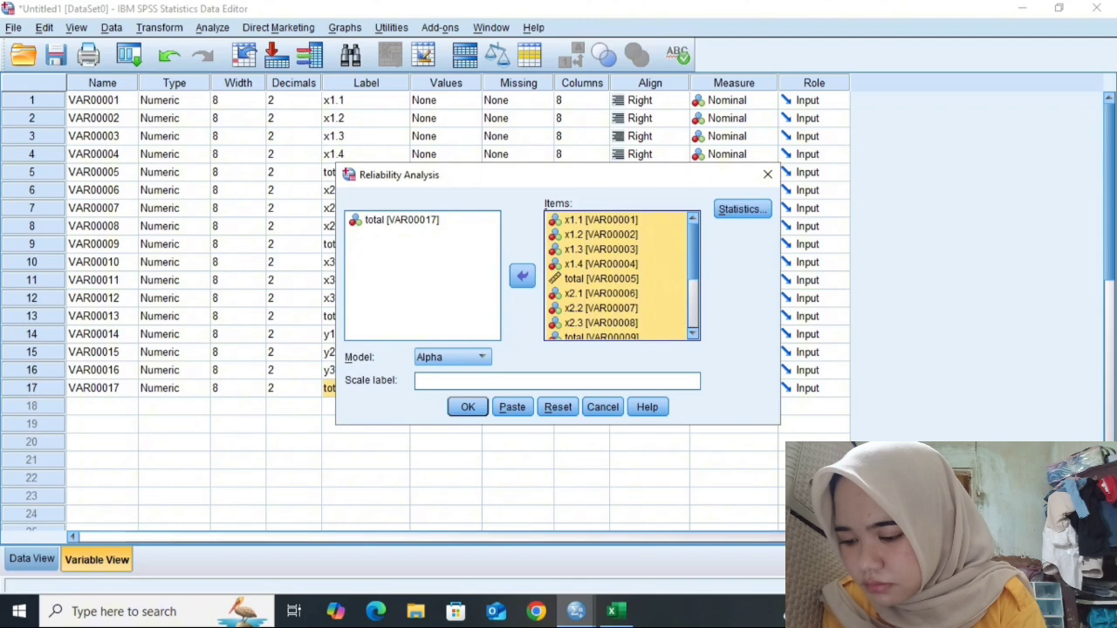
{"action": "left_click", "coordinate": [468, 406]}
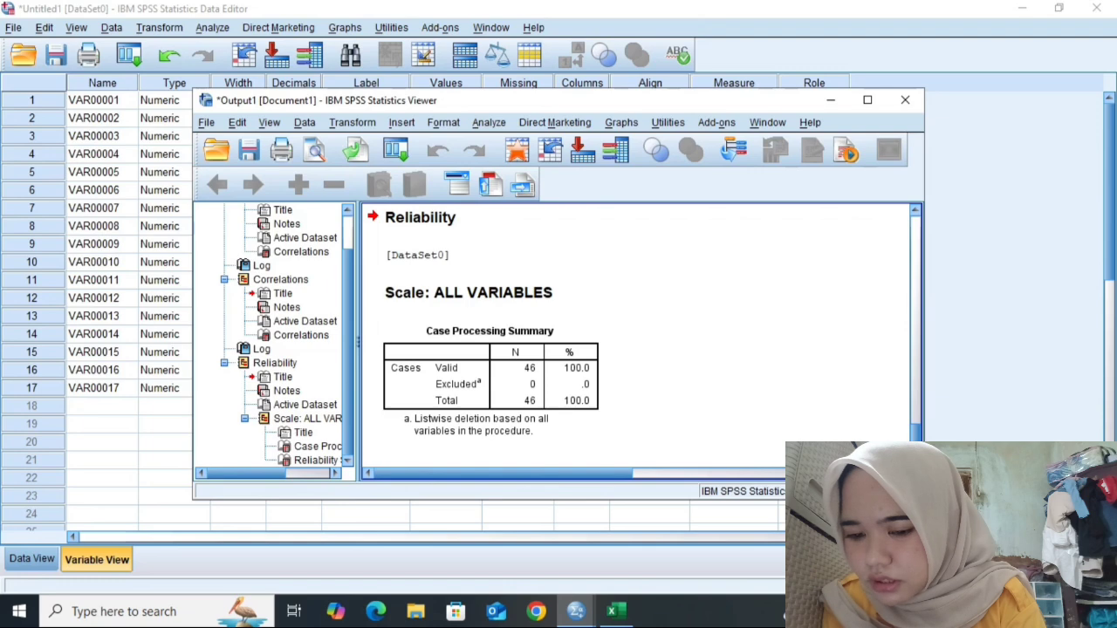
- Scroll to the reliability statistics in the output and close the output viewer
{"action": "scroll", "coordinate": [637, 340], "scroll_direction": "down", "scroll_amount": 2}
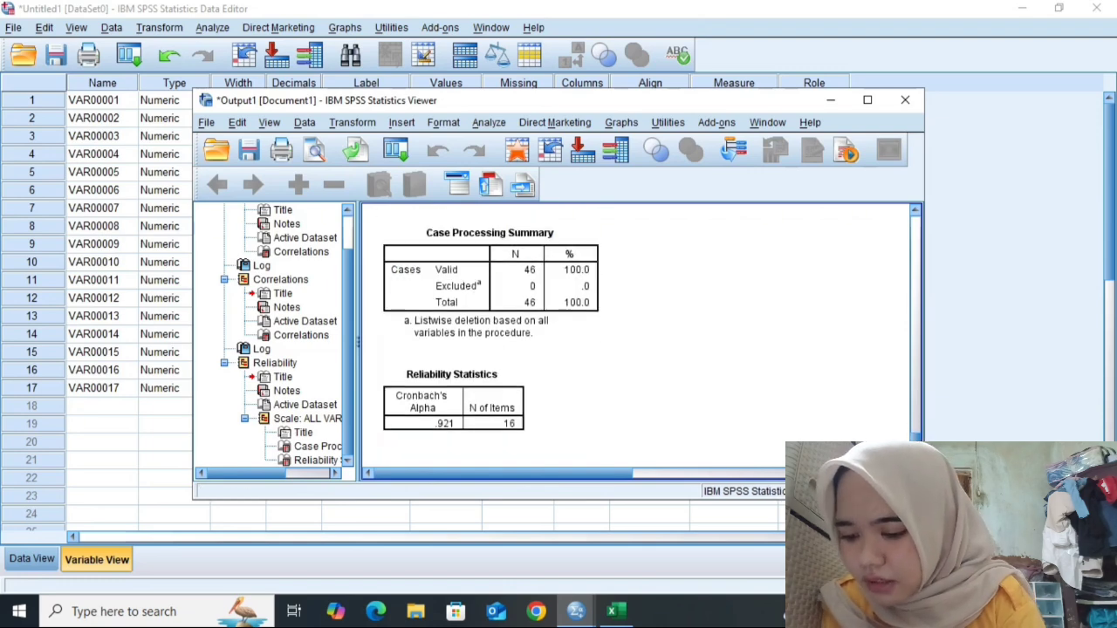
{"action": "left_click", "coordinate": [831, 99]}
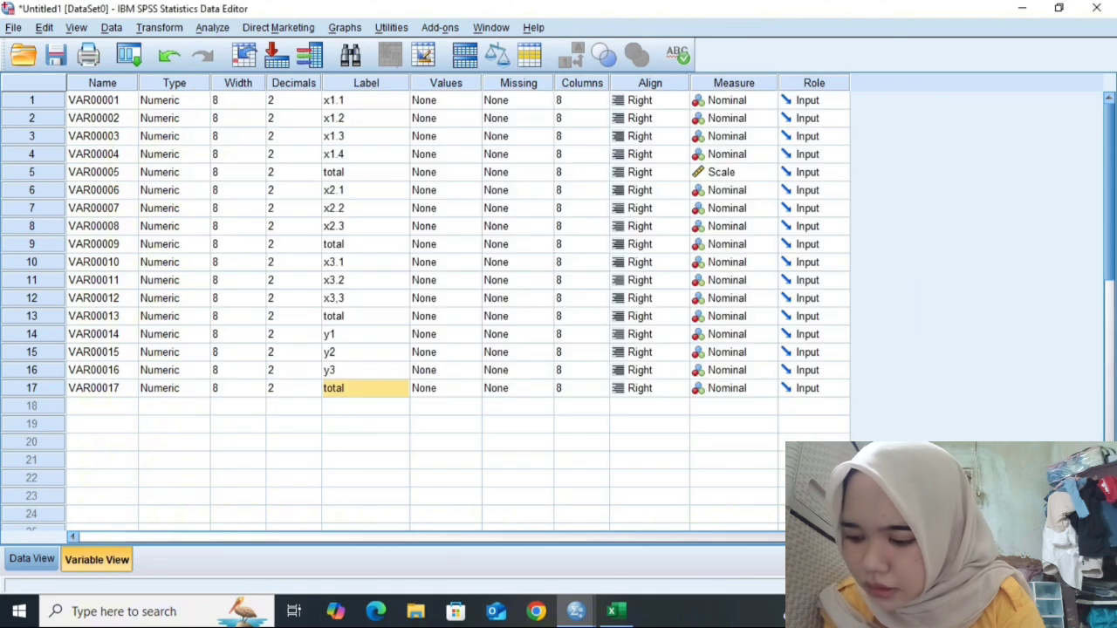
- Reopen the output viewer window from the taskbar
{"action": "left_click", "coordinate": [440, 514]}
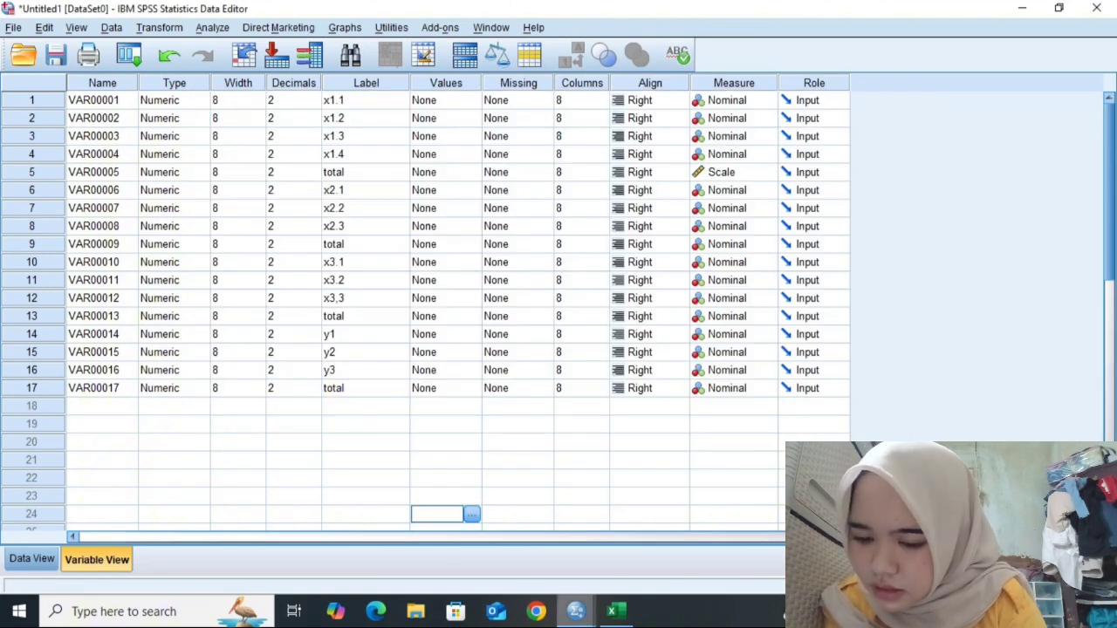
{"action": "mouse_move", "coordinate": [576, 611]}
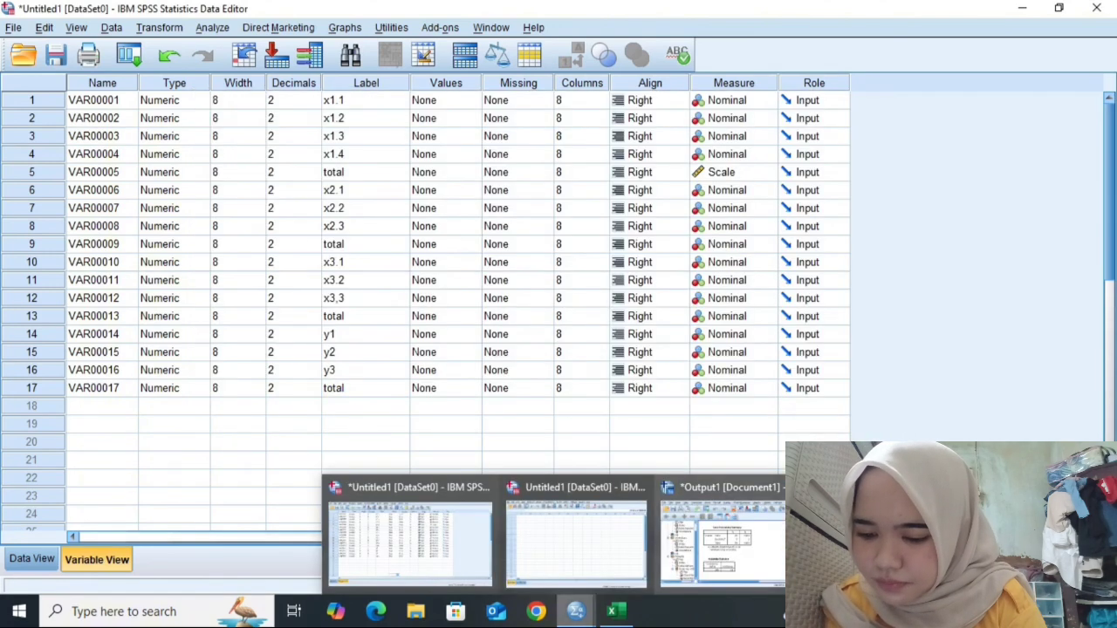
{"action": "left_click", "coordinate": [722, 541]}
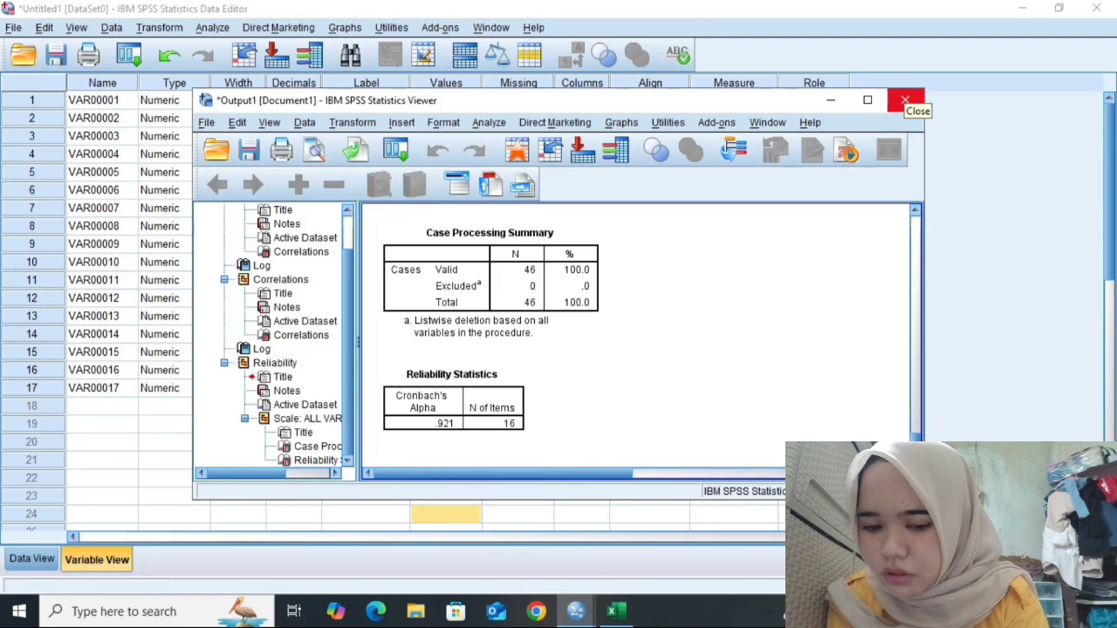
- Save the output as 'Output intrumen' in Documents, replace the existing file, and close the output viewer
{"action": "key", "text": "ctrl+s"}
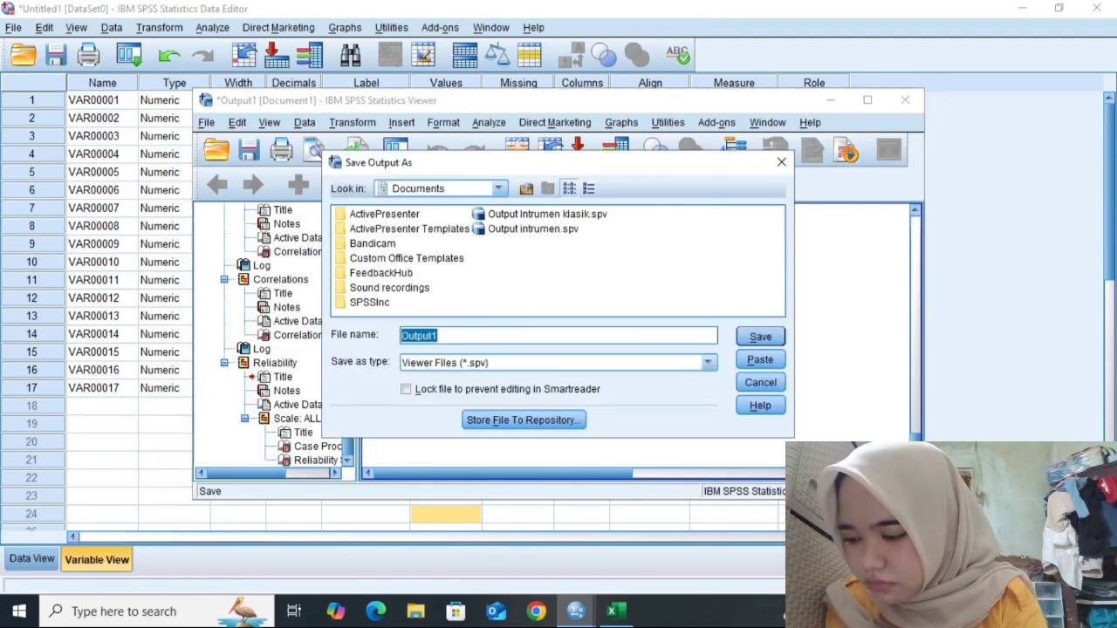
{"action": "key", "text": "Right"}
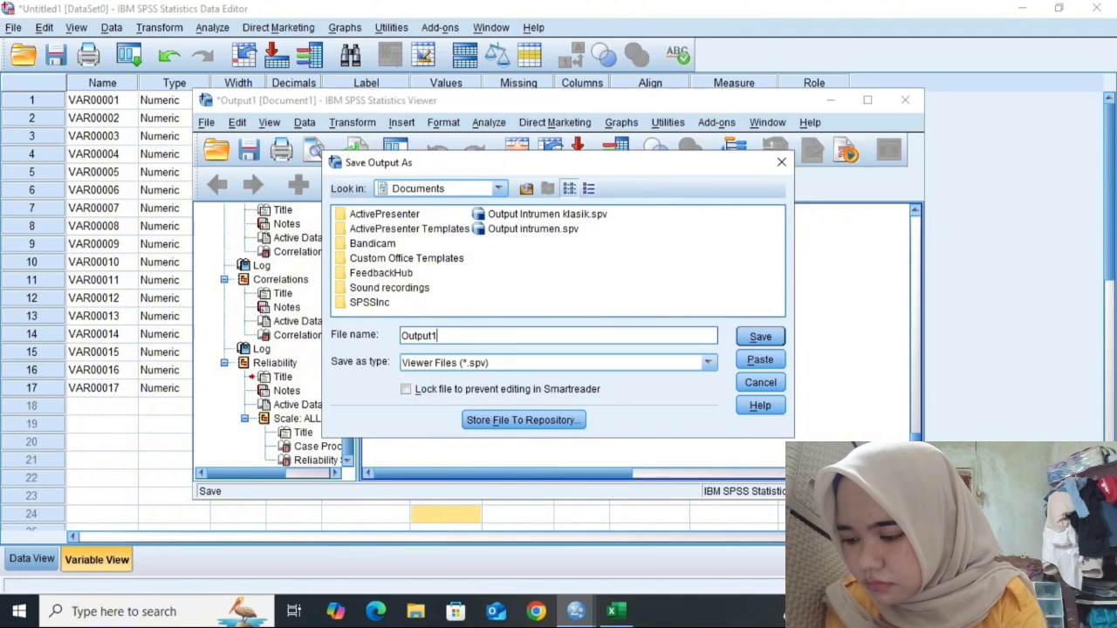
{"action": "key", "text": "BackSpace"}
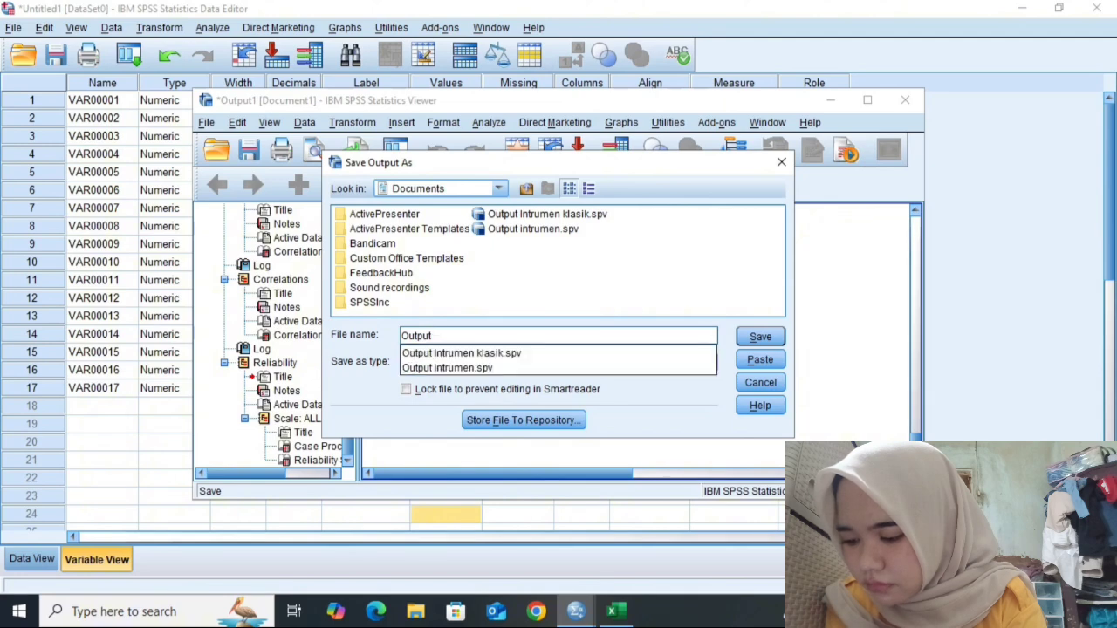
{"action": "type", "text": "intrumen"}
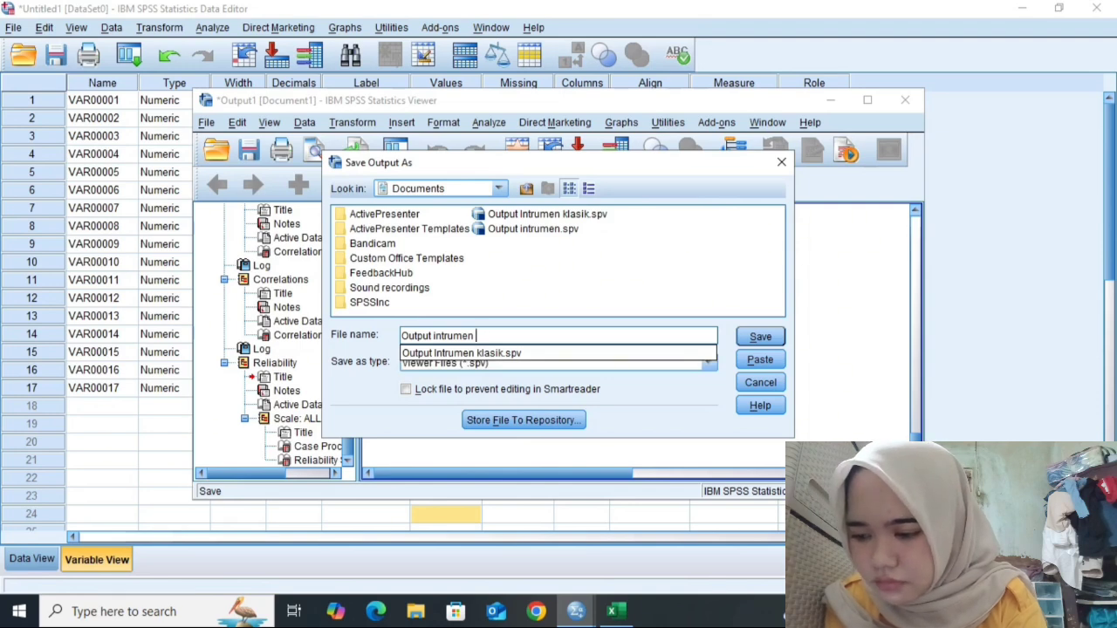
{"action": "left_click", "coordinate": [761, 337]}
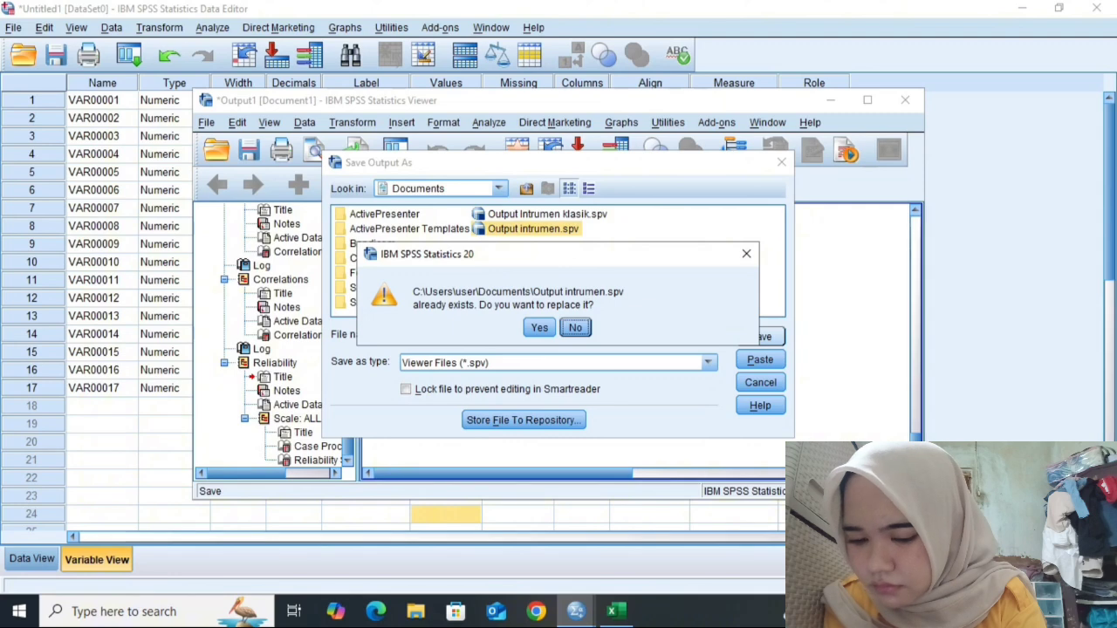
{"action": "left_click", "coordinate": [539, 328]}
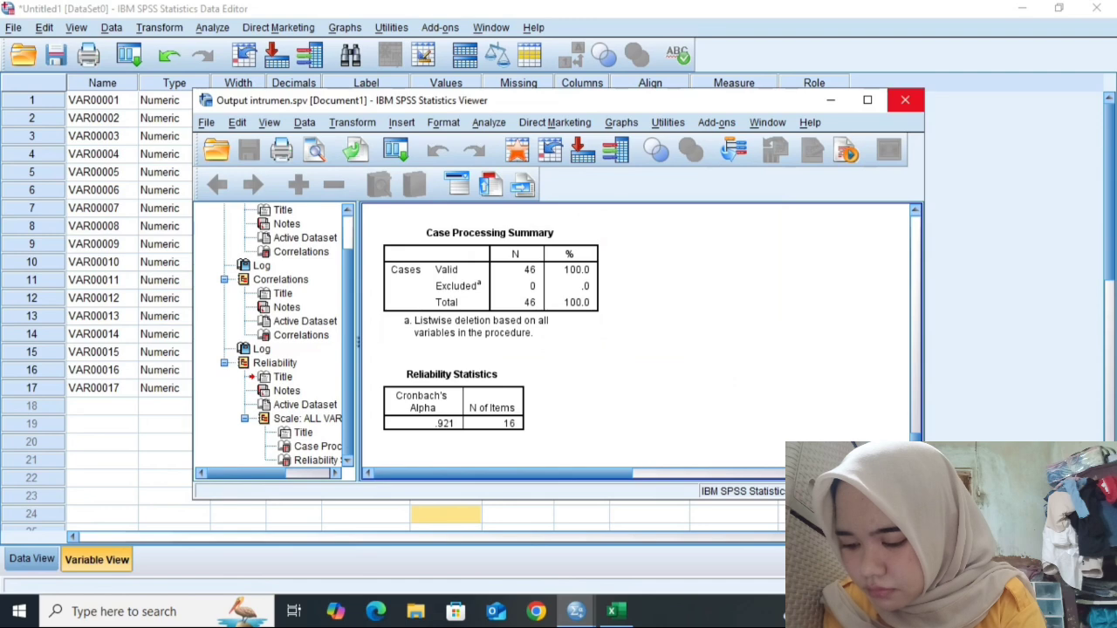
{"action": "left_click", "coordinate": [905, 100]}
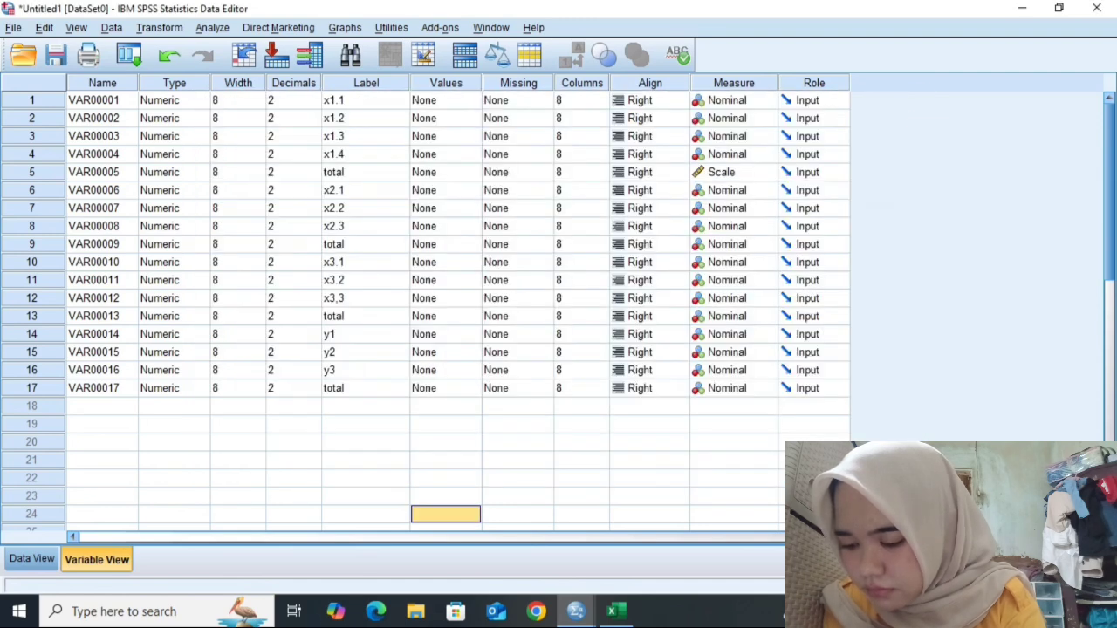
- Create a new blank dataset in the data editor
{"action": "left_click", "coordinate": [13, 28]}
{"action": "mouse_move", "coordinate": [38, 48]}
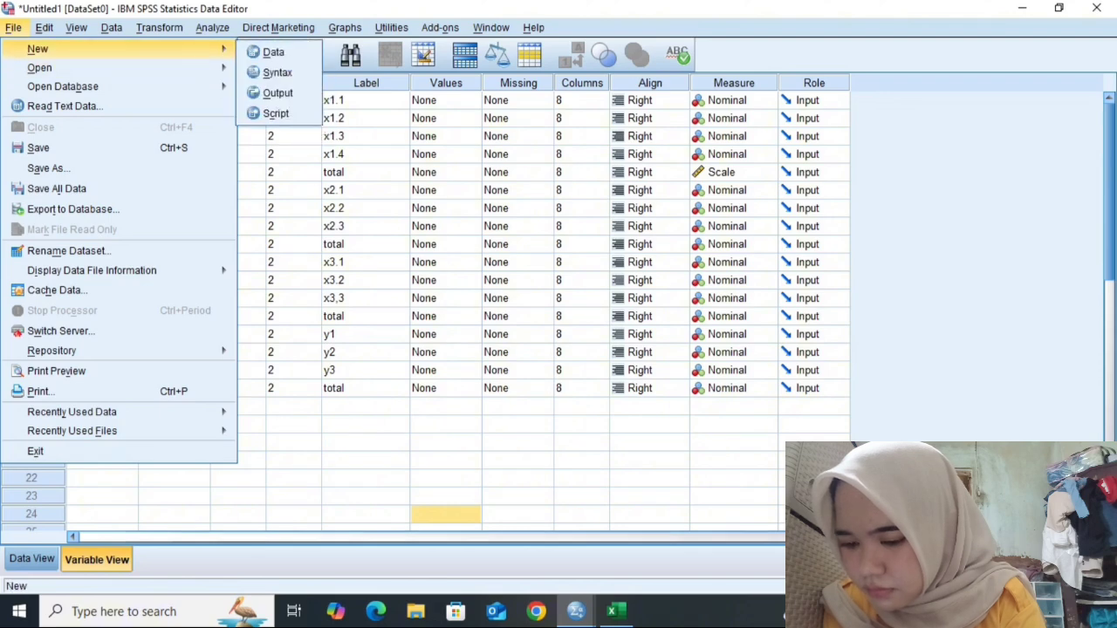
{"action": "mouse_move", "coordinate": [40, 68]}
{"action": "mouse_move", "coordinate": [157, 48]}
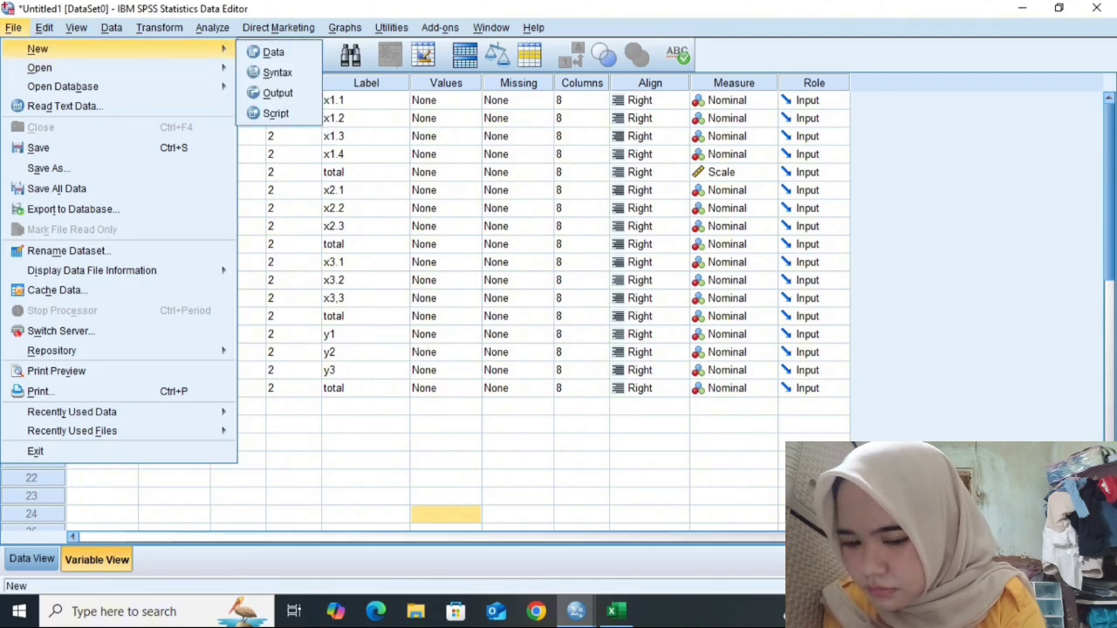
{"action": "left_click", "coordinate": [277, 93]}
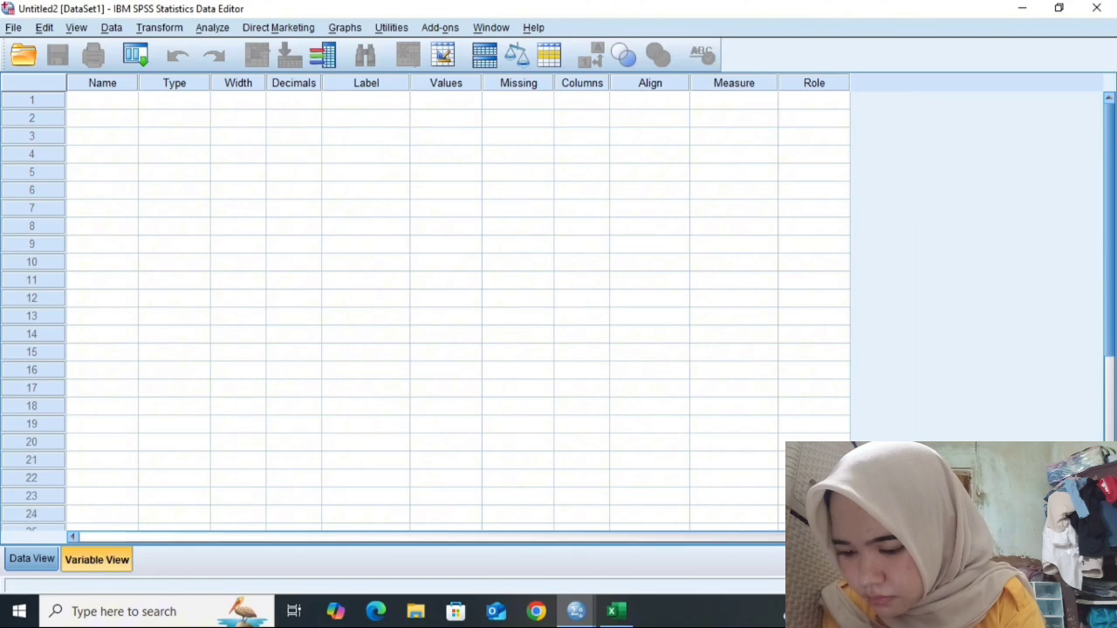
- Copy the first total column (E2:E47) from the Excel sheet and paste it into the new dataset's first column
{"action": "left_click", "coordinate": [32, 560]}
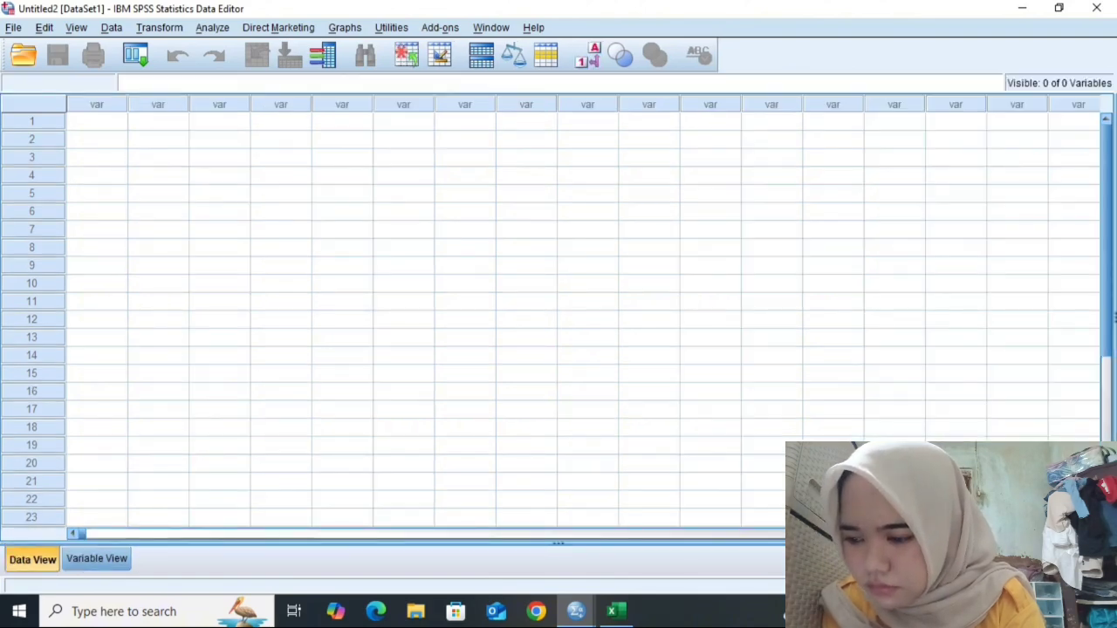
{"action": "left_click", "coordinate": [97, 121]}
{"action": "left_click", "coordinate": [617, 610]}
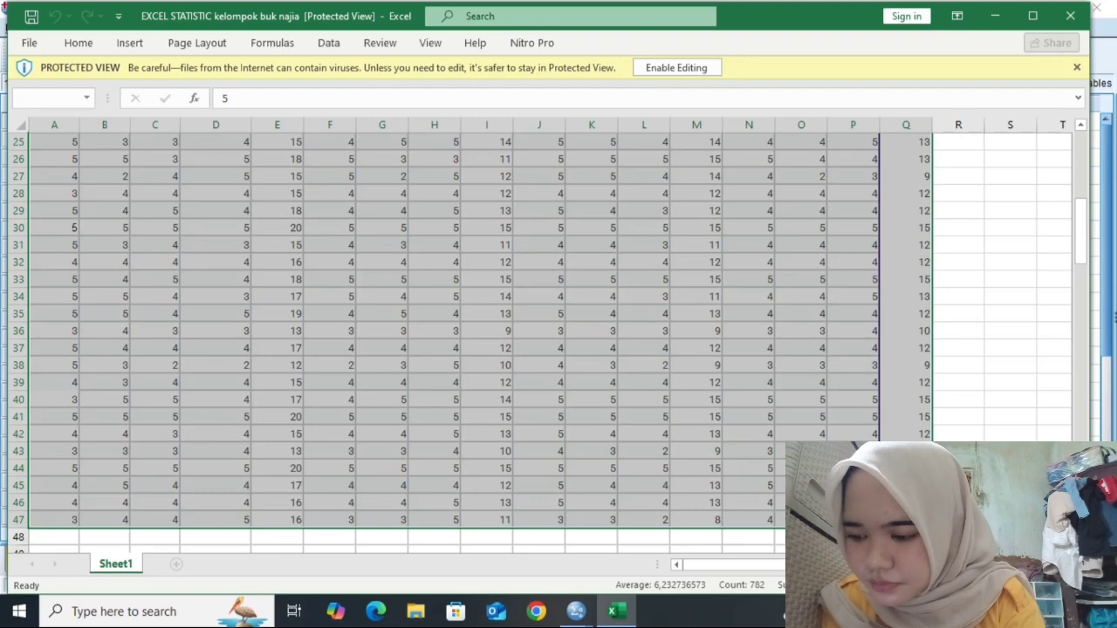
{"action": "left_click", "coordinate": [906, 330]}
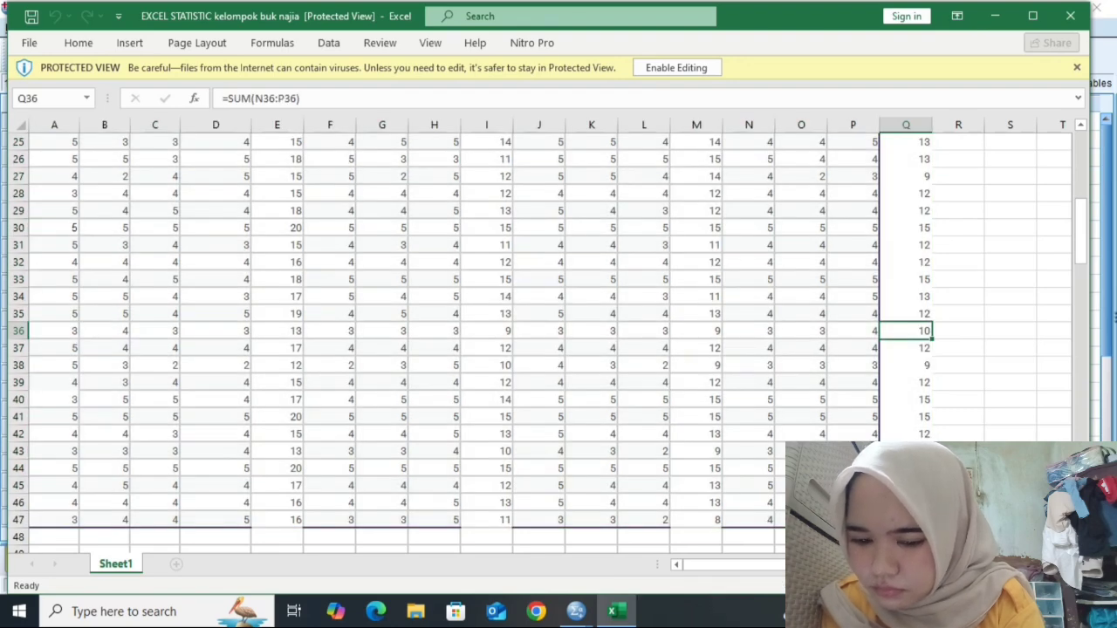
{"action": "scroll", "coordinate": [541, 340], "scroll_direction": "up", "scroll_amount": 8}
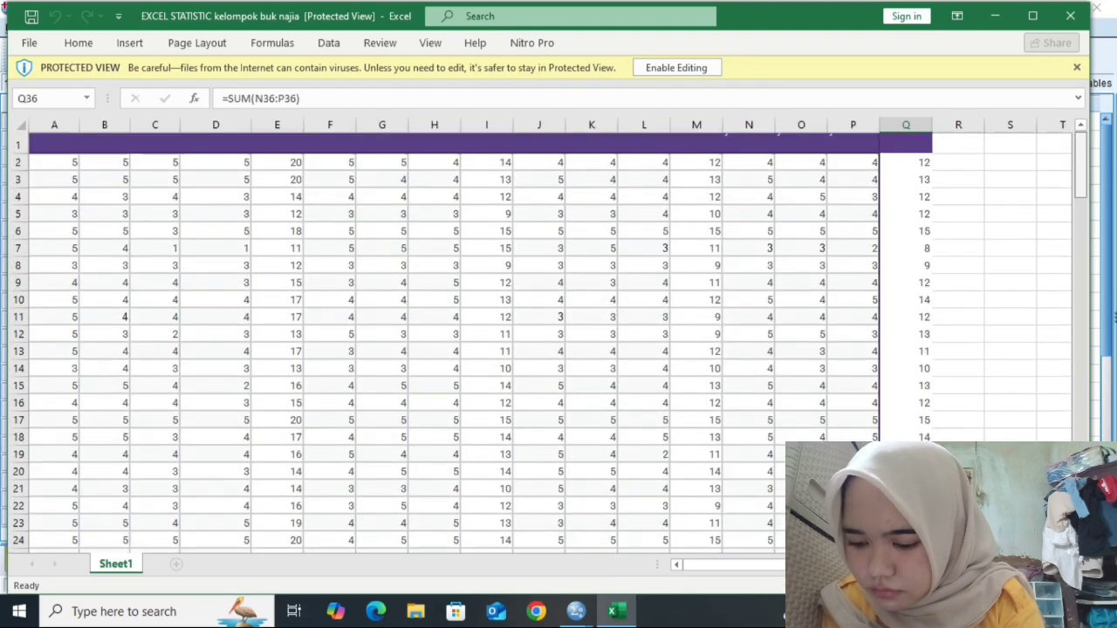
{"action": "scroll", "coordinate": [541, 340], "scroll_direction": "up", "scroll_amount": 1}
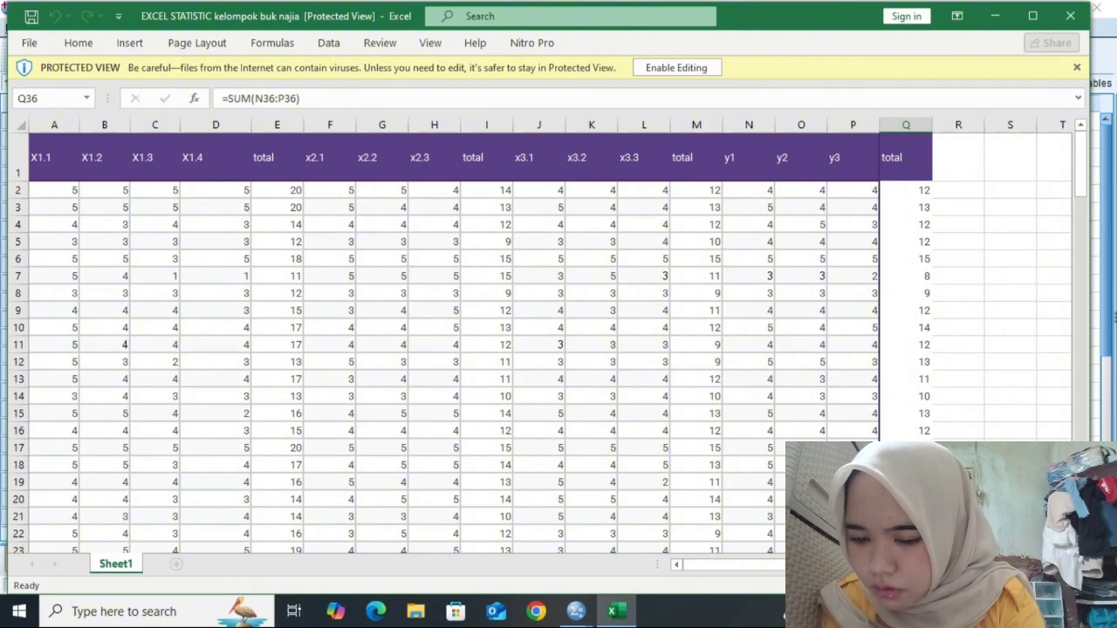
{"action": "left_click", "coordinate": [278, 190]}
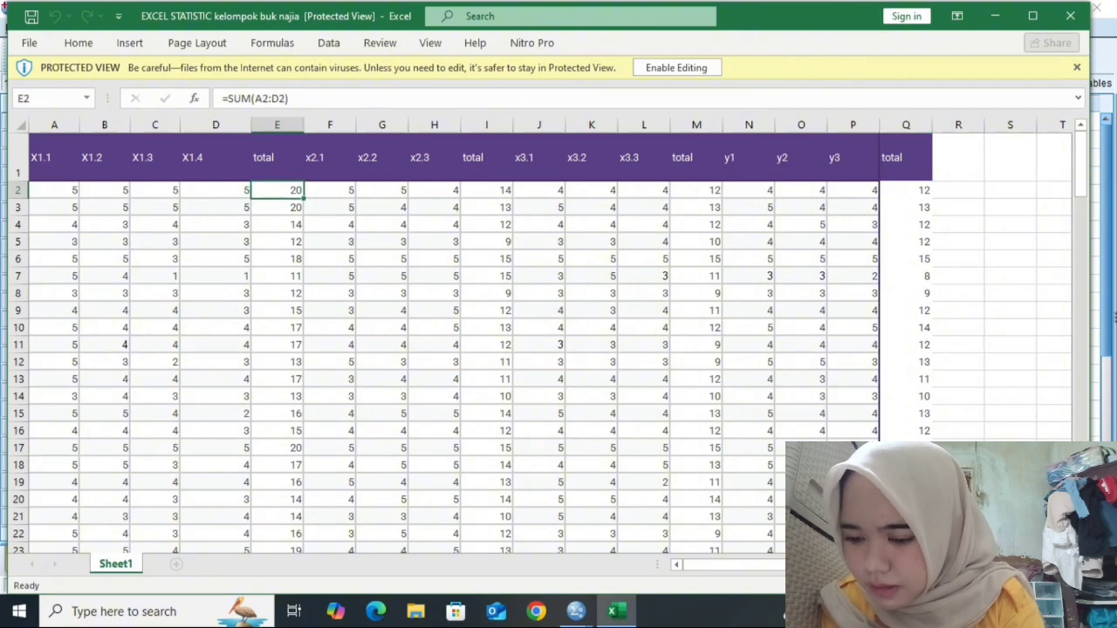
{"action": "left_click_drag", "start_coordinate": [277, 190], "coordinate": [288, 548]}
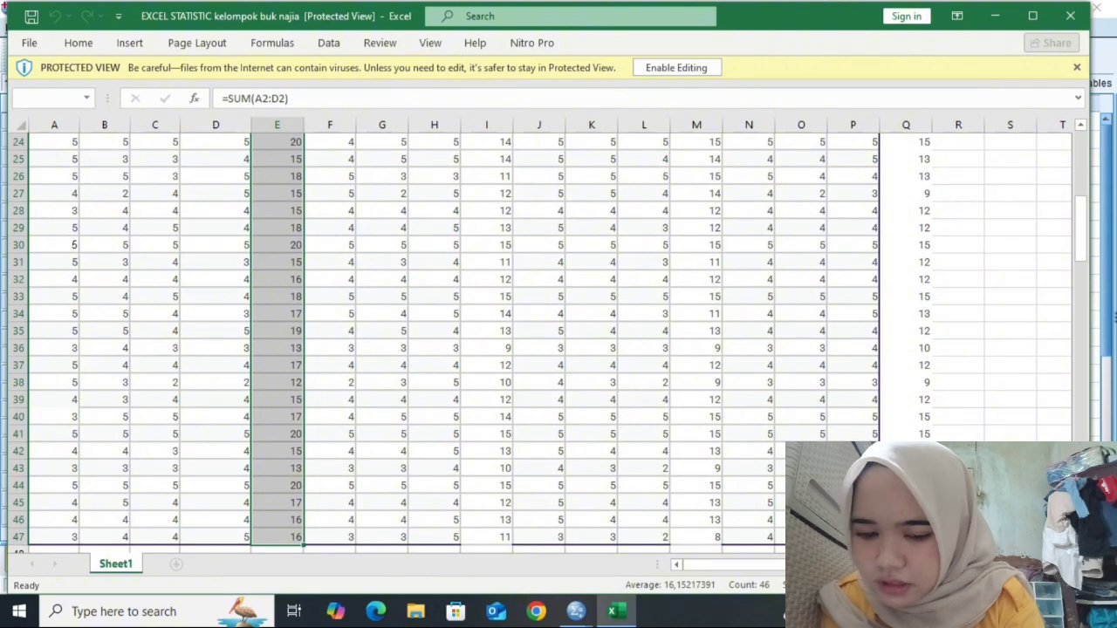
{"action": "key", "text": "ctrl+c"}
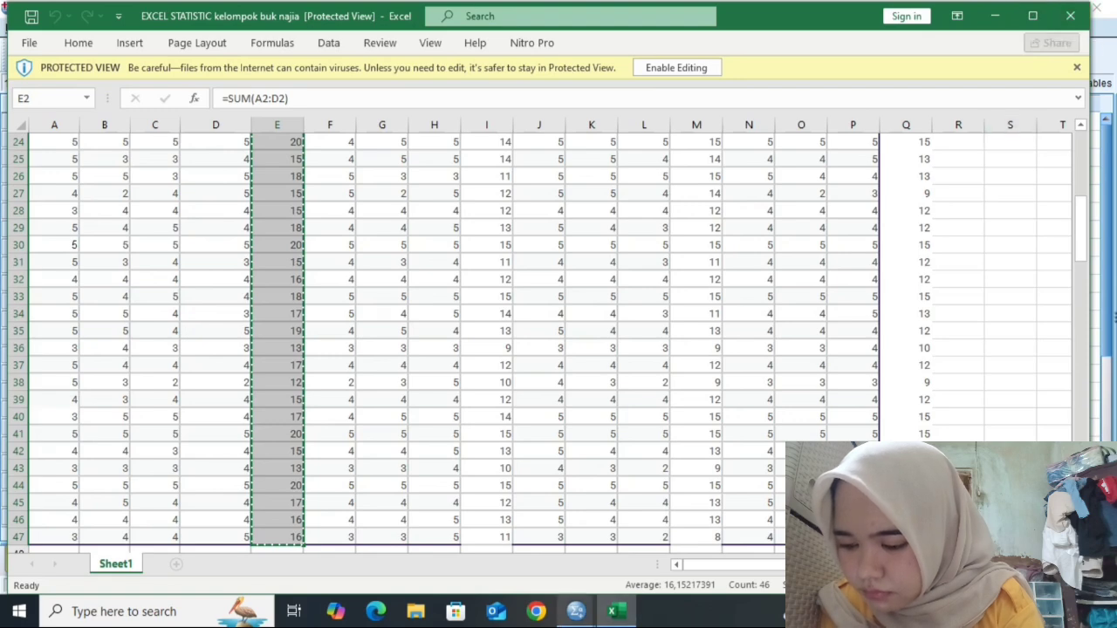
{"action": "mouse_move", "coordinate": [576, 611]}
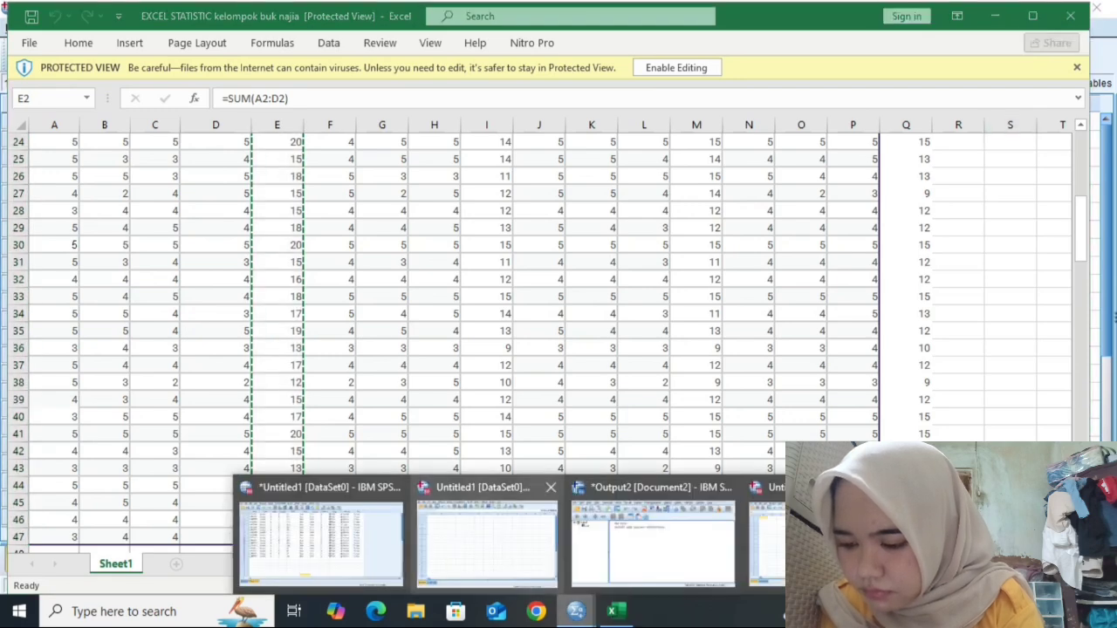
{"action": "left_click", "coordinate": [486, 536]}
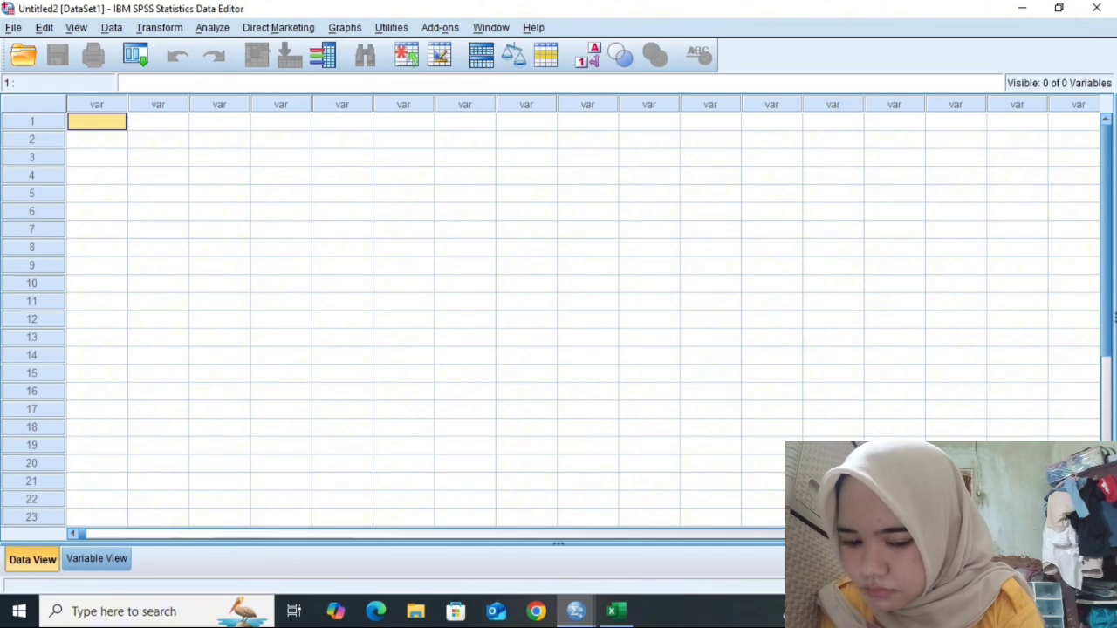
{"action": "key", "text": "ctrl+v"}
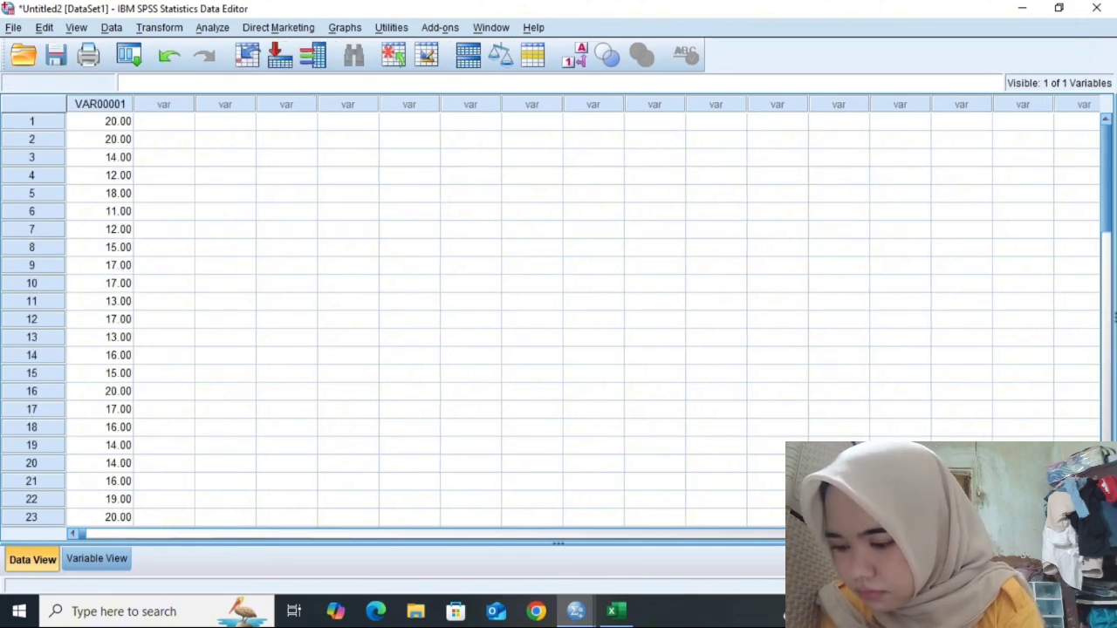
- Copy the second total column (I2:I47) from Excel and paste it into the dataset's second column
{"action": "left_click", "coordinate": [616, 611]}
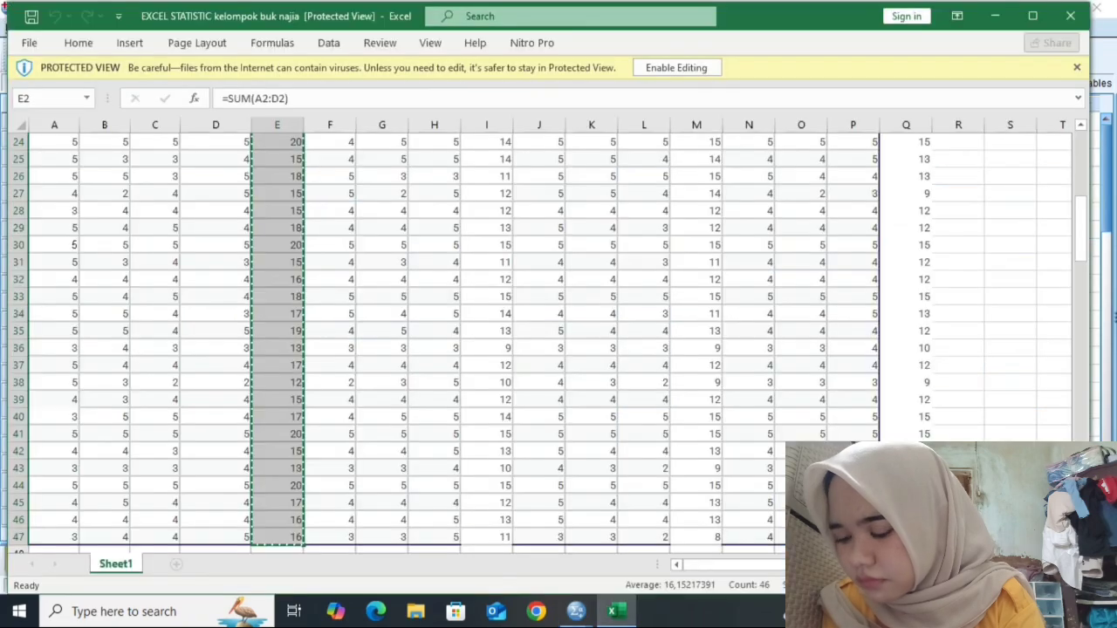
{"action": "left_click_drag", "start_coordinate": [1080, 229], "coordinate": [1081, 157]}
{"action": "left_click_drag", "start_coordinate": [487, 190], "coordinate": [498, 485]}
{"action": "key", "text": "ctrl+c"}
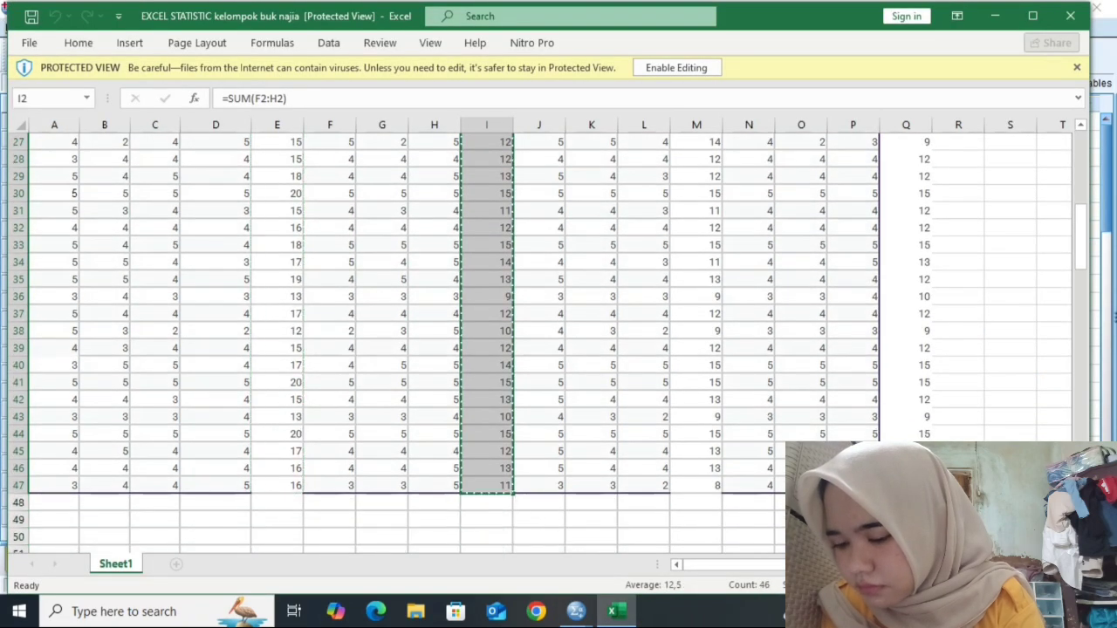
{"action": "mouse_move", "coordinate": [576, 610]}
{"action": "left_click", "coordinate": [820, 541]}
{"action": "left_click", "coordinate": [161, 122]}
{"action": "key", "text": "ctrl+v"}
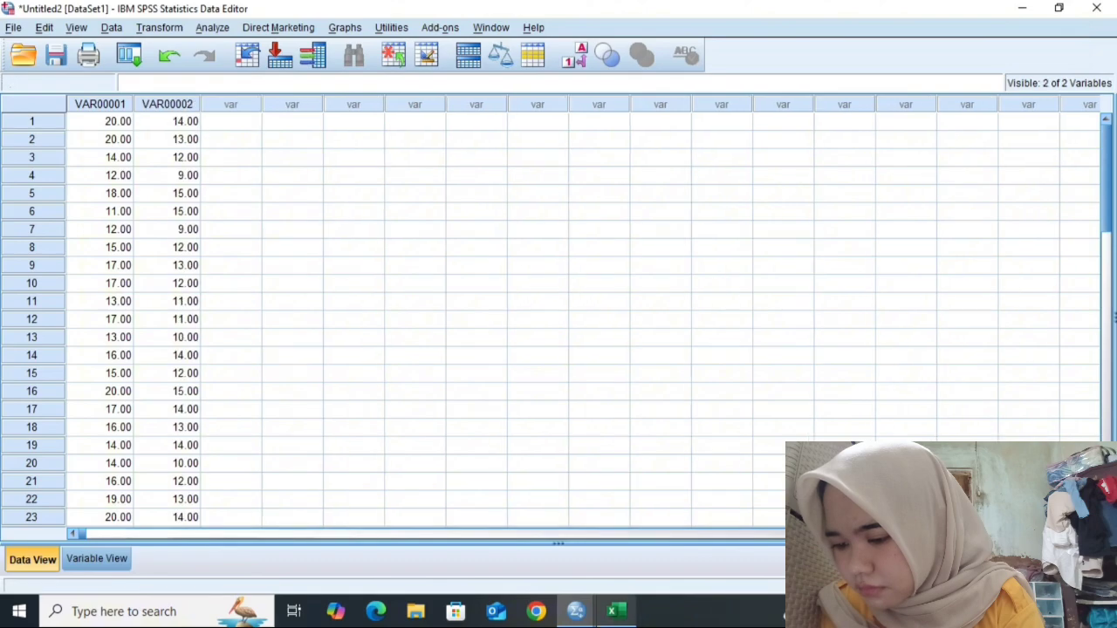
- Copy the third total column (M2:M47) from Excel and paste it into the dataset's third column
{"action": "left_click", "coordinate": [616, 611]}
{"action": "left_click_drag", "start_coordinate": [1080, 236], "coordinate": [1081, 157]}
{"action": "left_click_drag", "start_coordinate": [697, 190], "coordinate": [718, 515]}
{"action": "key", "text": "ctrl+c"}
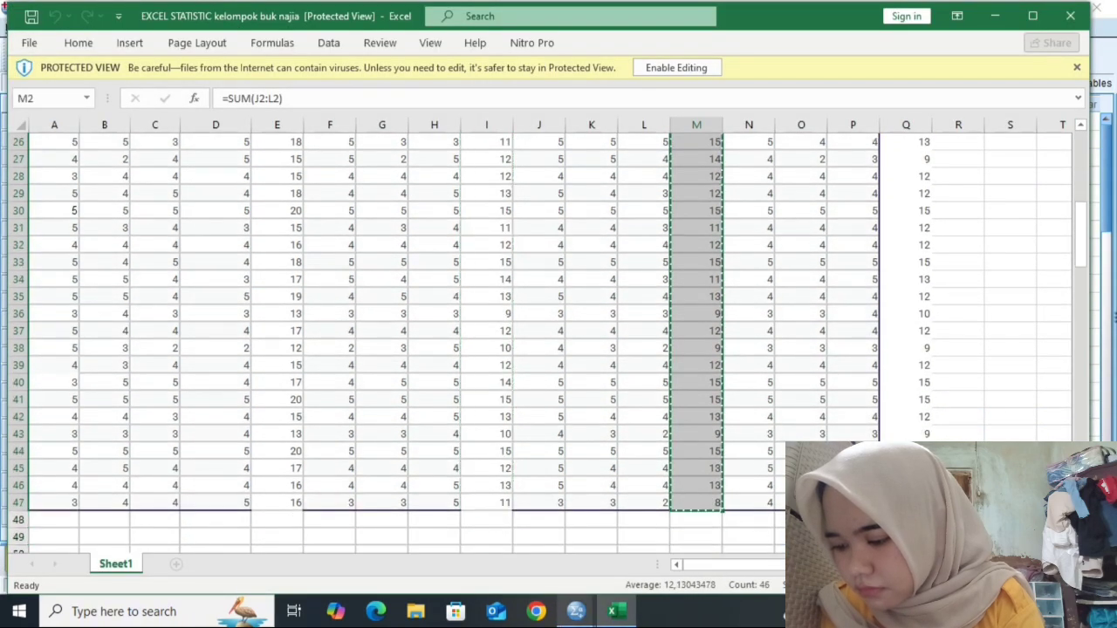
{"action": "right_click", "coordinate": [576, 611]}
{"action": "left_click", "coordinate": [576, 611]}
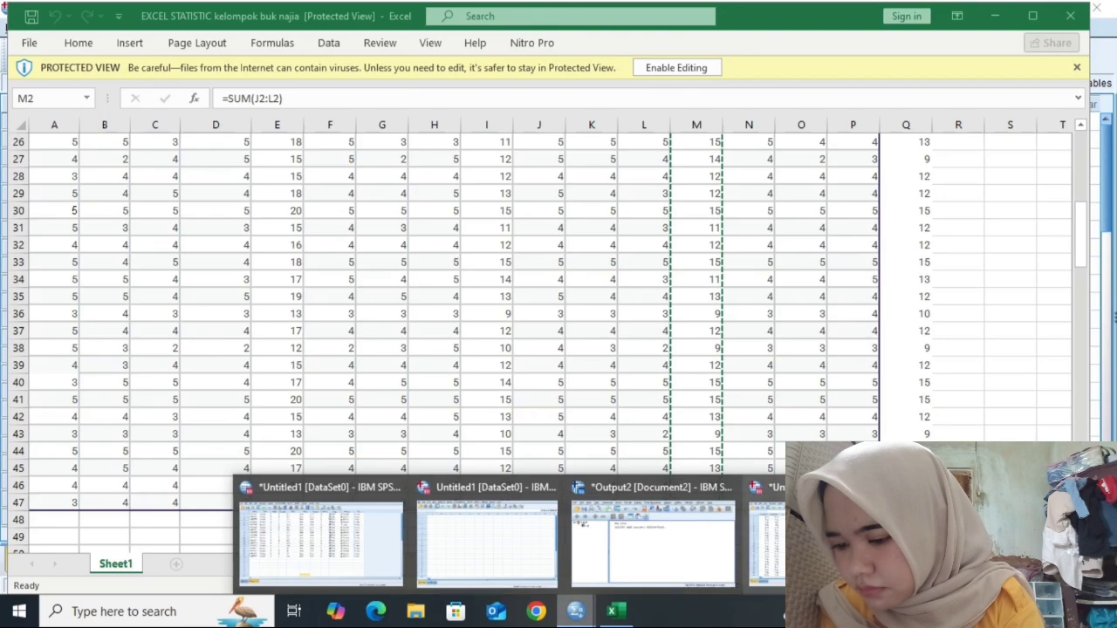
{"action": "left_click", "coordinate": [820, 541]}
{"action": "left_click", "coordinate": [231, 121]}
{"action": "key", "text": "ctrl+v"}
- Copy the final total column (Q2:Q47) from Excel and paste it into the dataset's fourth column
{"action": "left_click", "coordinate": [617, 611]}
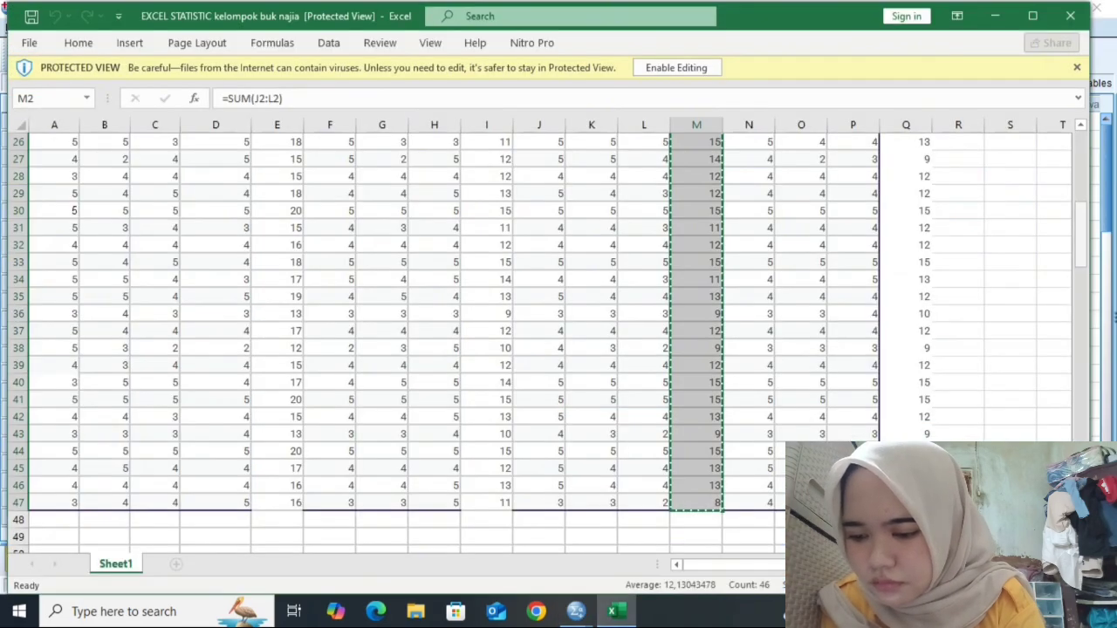
{"action": "left_click_drag", "start_coordinate": [1080, 235], "coordinate": [1080, 157]}
{"action": "left_click_drag", "start_coordinate": [922, 190], "coordinate": [908, 384]}
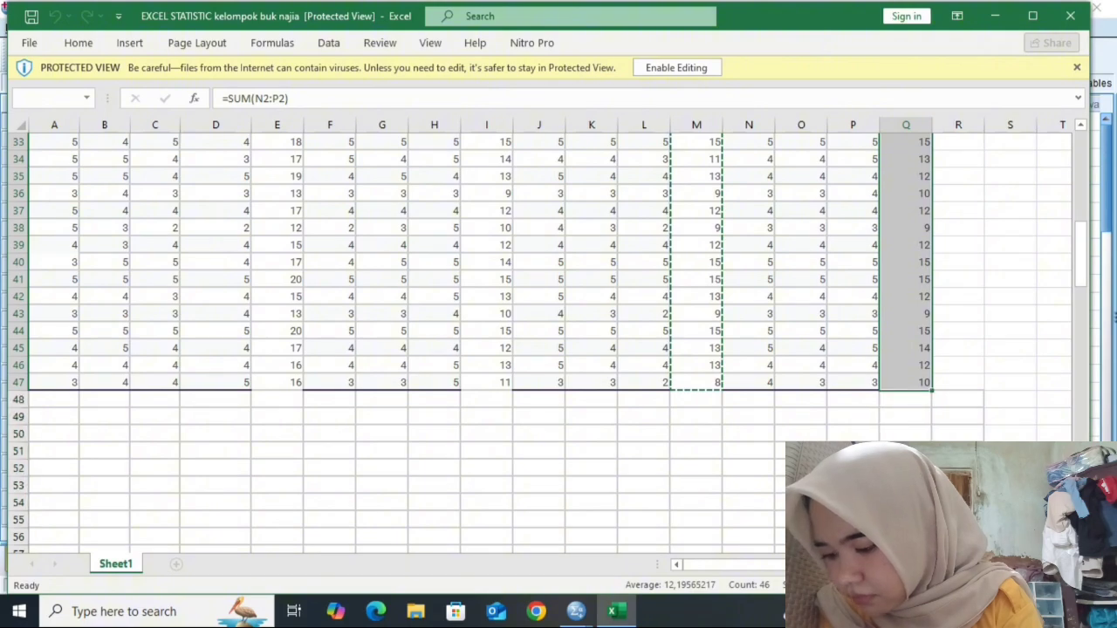
{"action": "key", "text": "ctrl+c"}
{"action": "left_click", "coordinate": [576, 611]}
{"action": "left_click", "coordinate": [319, 535]}
{"action": "left_click", "coordinate": [299, 121]}
{"action": "key", "text": "ctrl+v"}
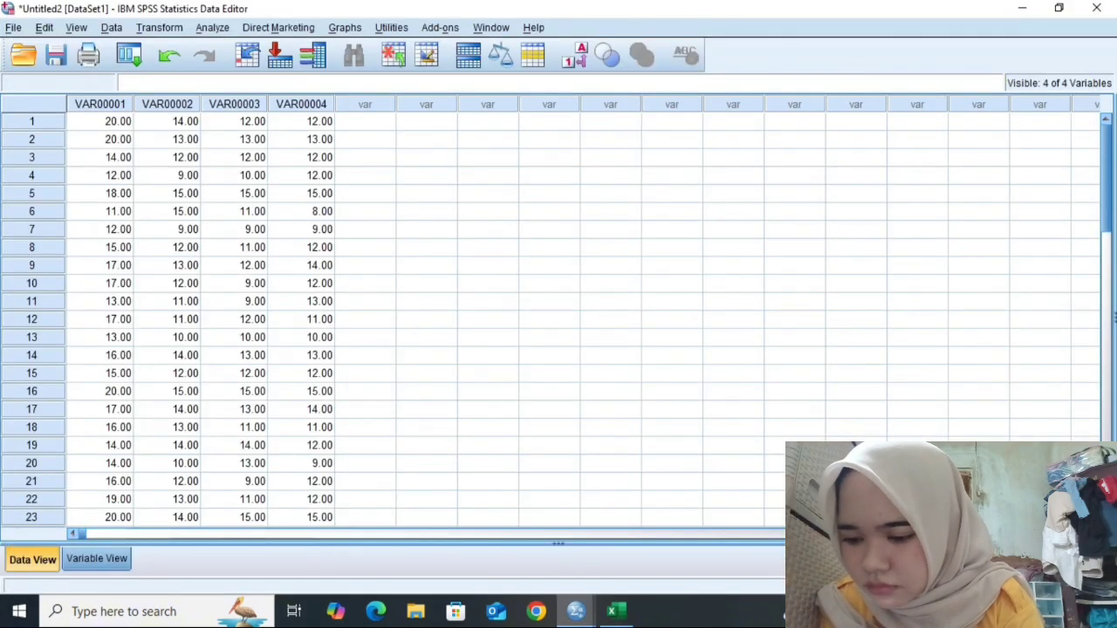
- Label the first three variables "Aktualisasi diri", "Rasa aman" and "Fisiologis" in the variable definitions
{"action": "left_click", "coordinate": [97, 559]}
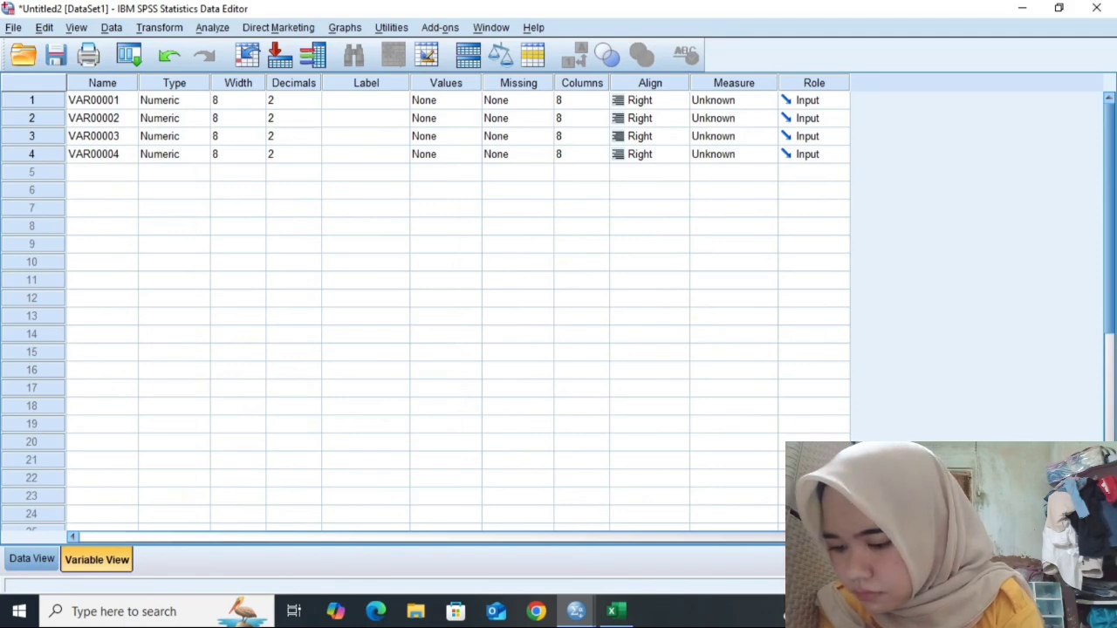
{"action": "left_click", "coordinate": [366, 100]}
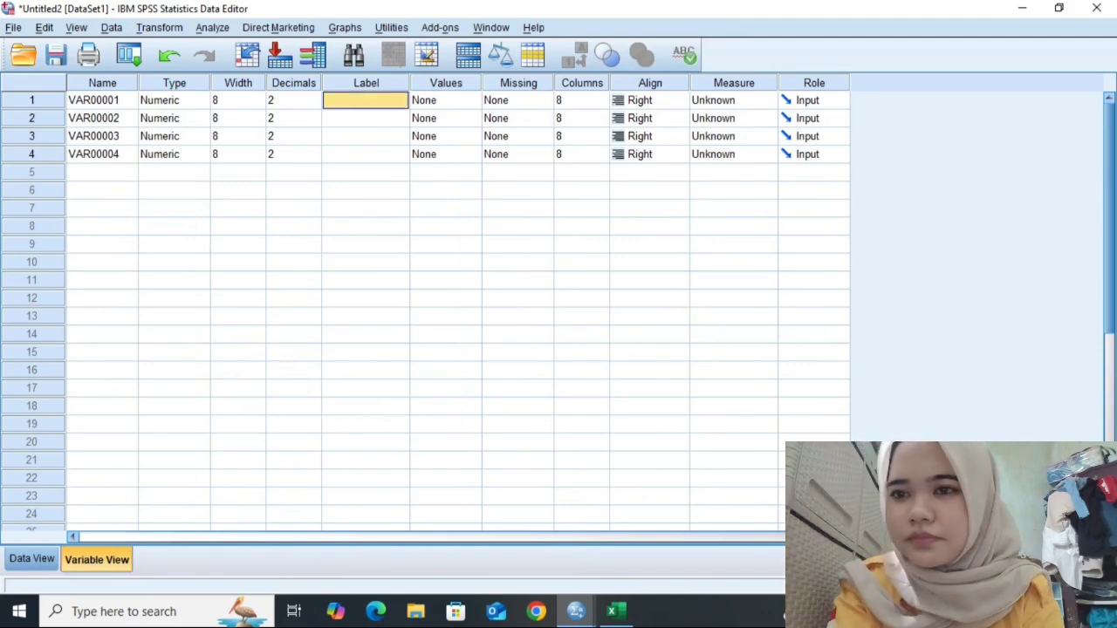
{"action": "type", "text": "Aktu"}
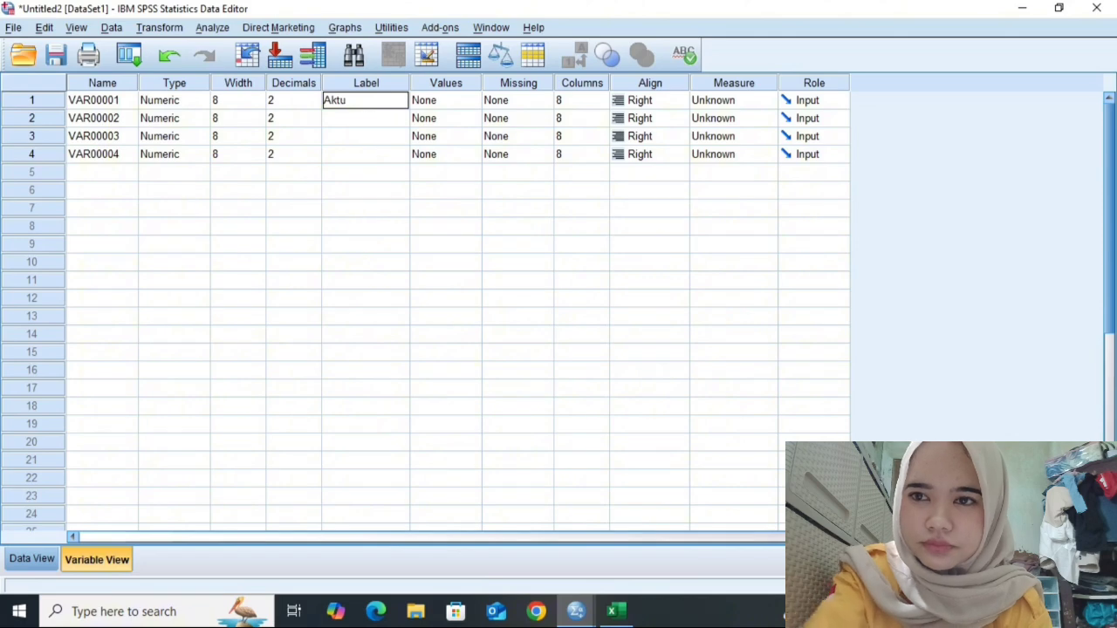
{"action": "type", "text": "alisasi"}
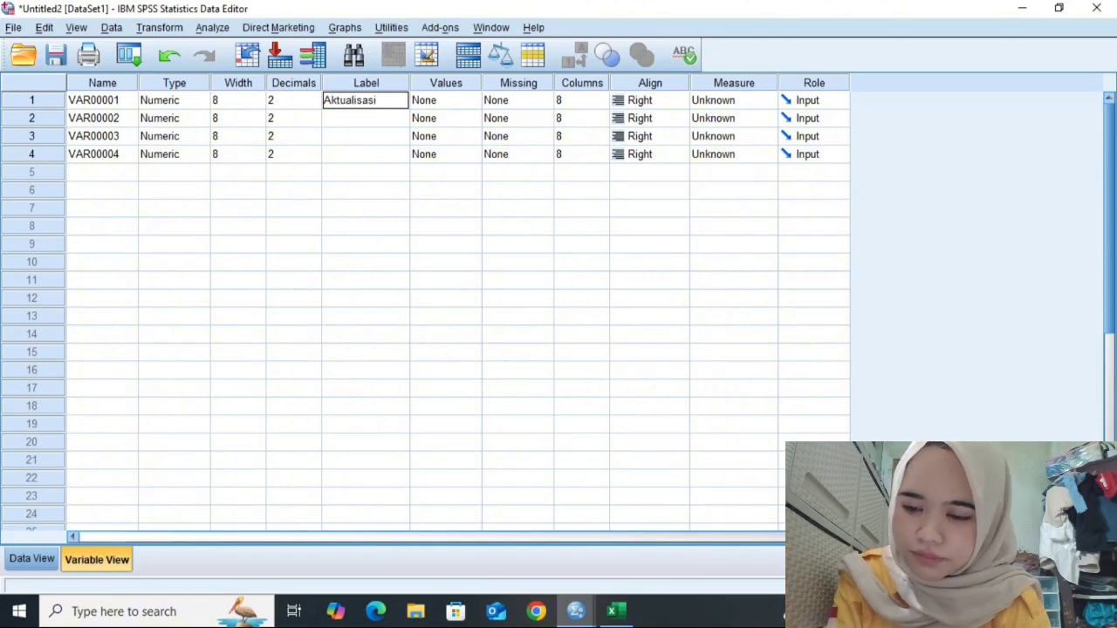
{"action": "type", "text": " diri"}
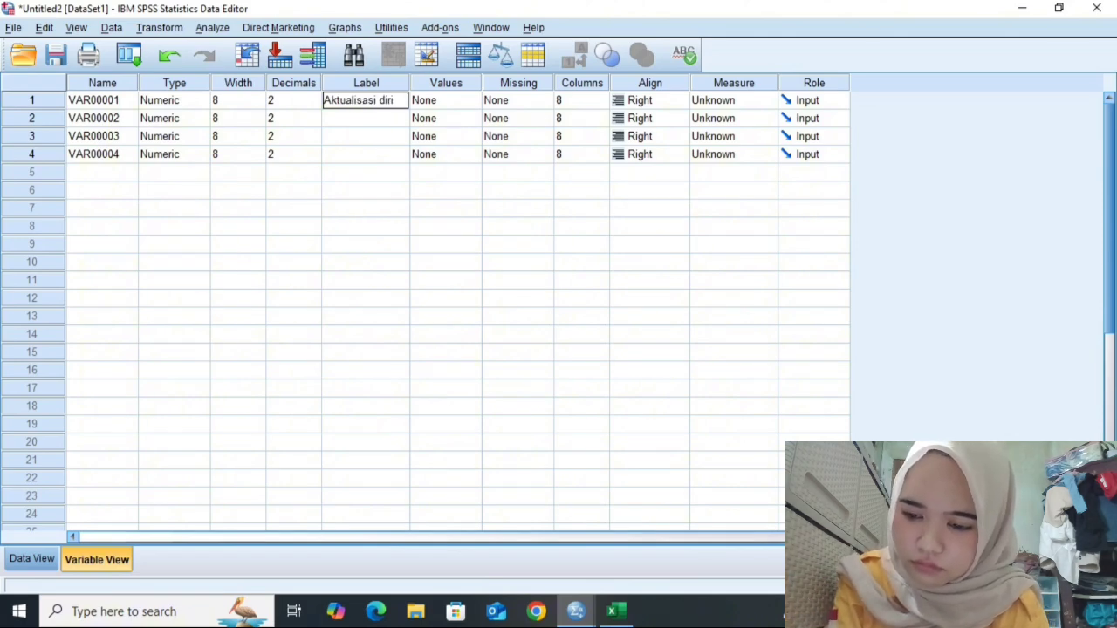
{"action": "key", "text": "Return"}
{"action": "type", "text": "Rasa"}
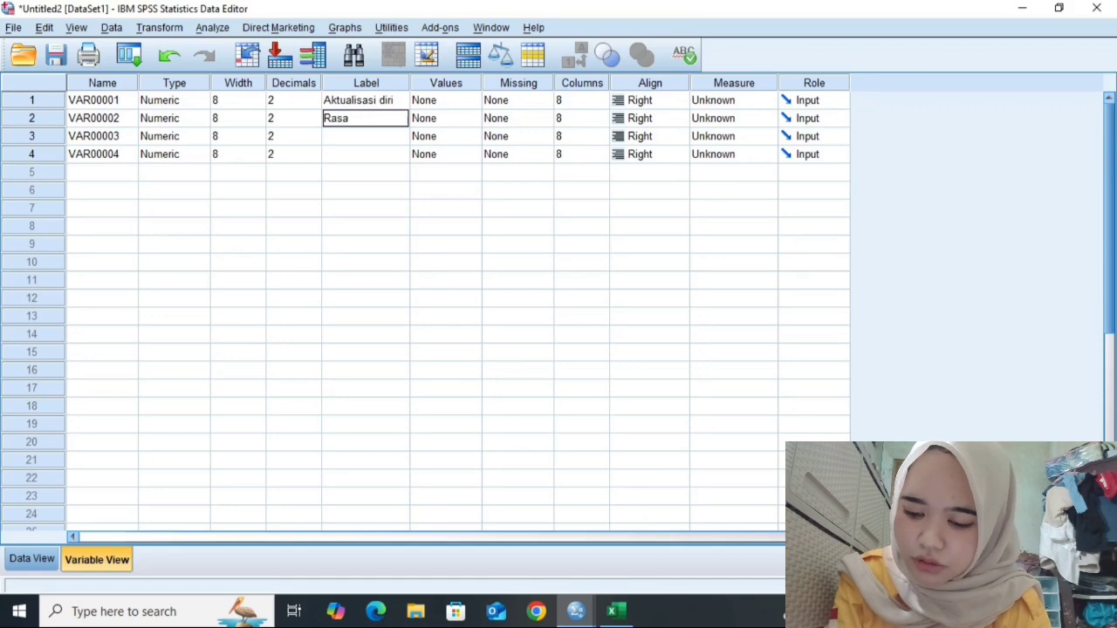
{"action": "type", "text": " aman"}
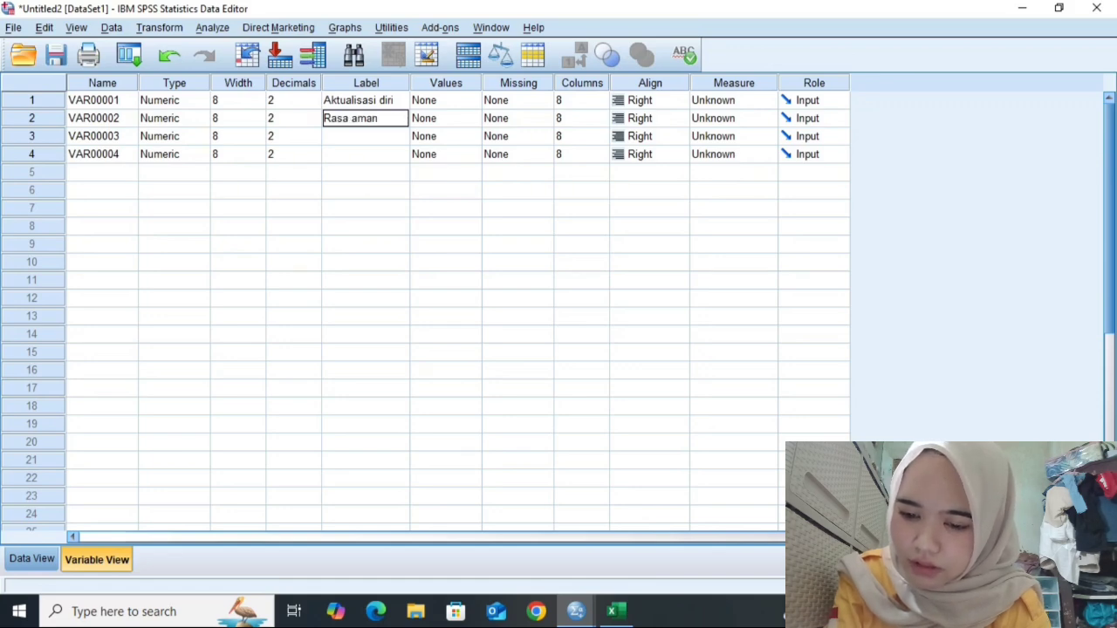
{"action": "key", "text": "Return"}
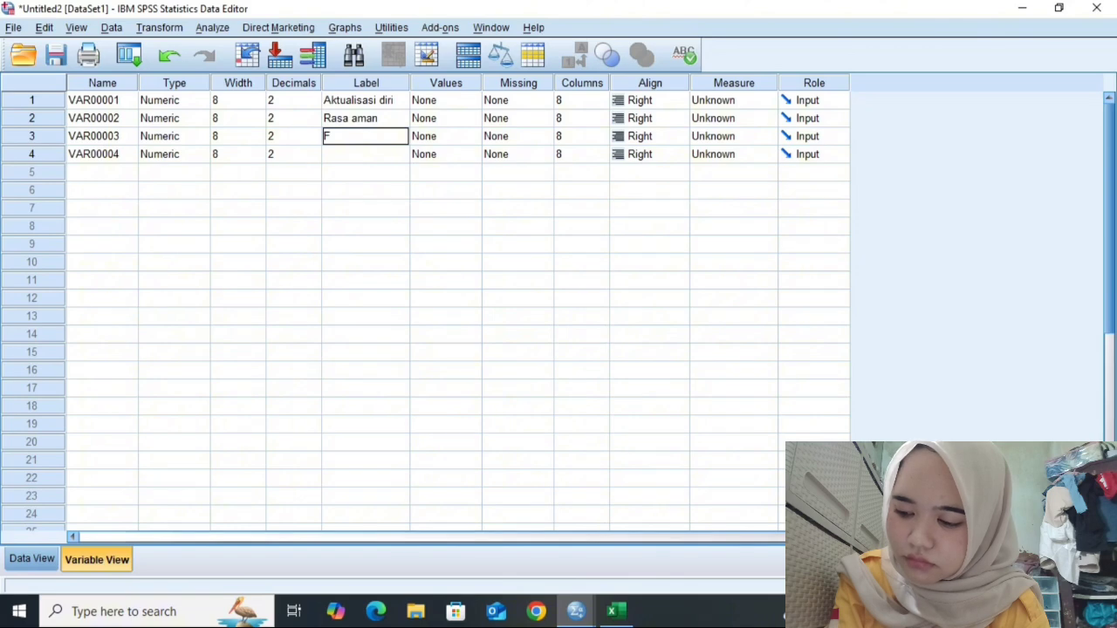
{"action": "type", "text": "Fisio"}
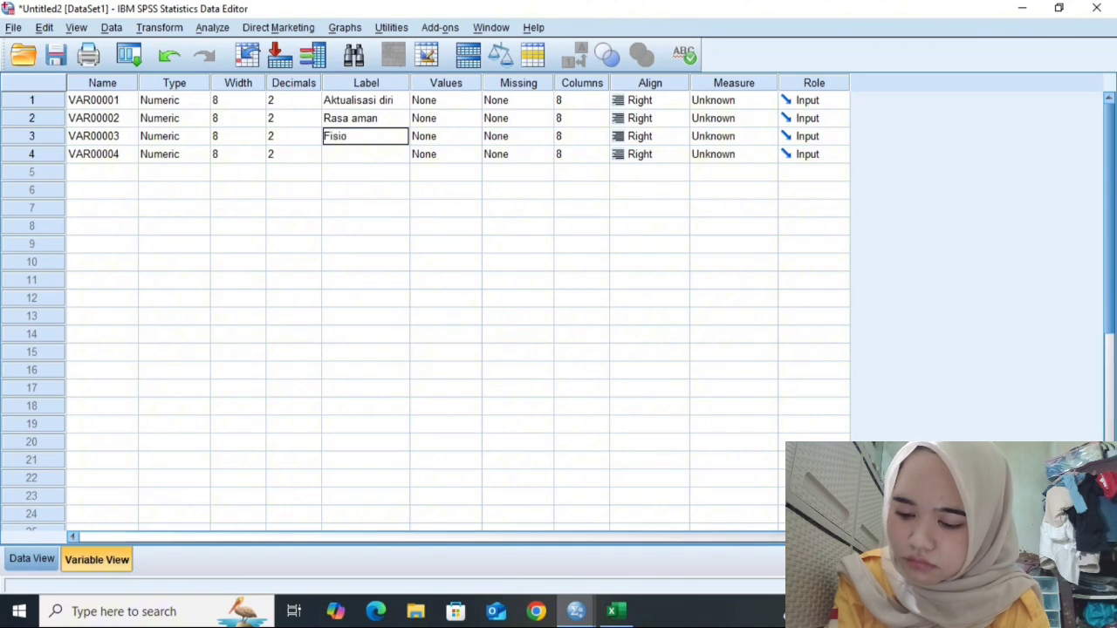
{"action": "type", "text": "logis"}
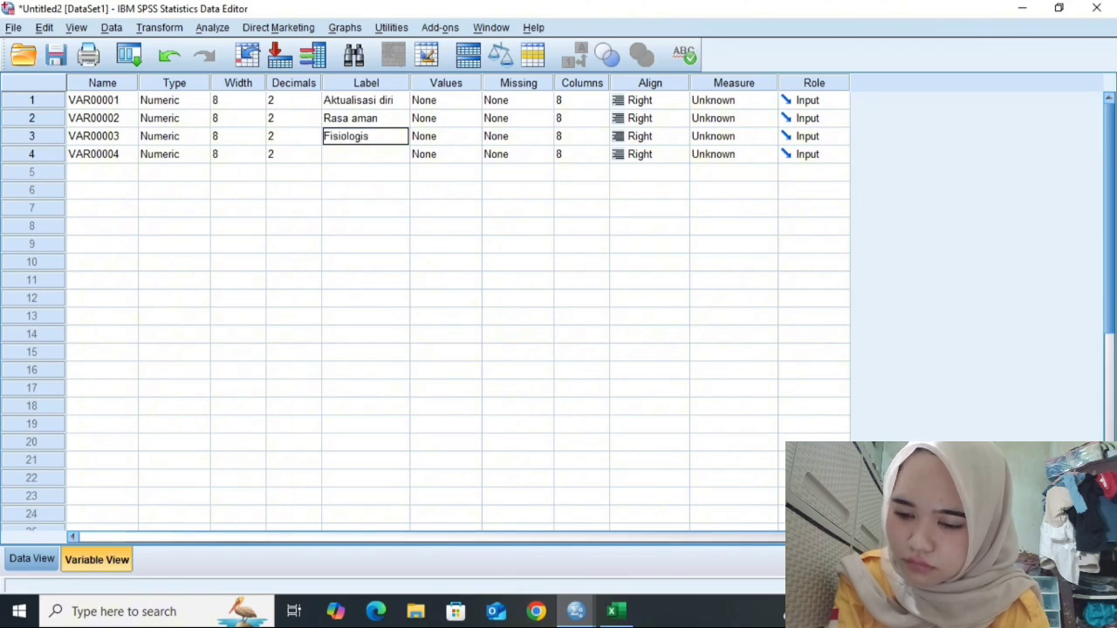
{"action": "key", "text": "Return"}
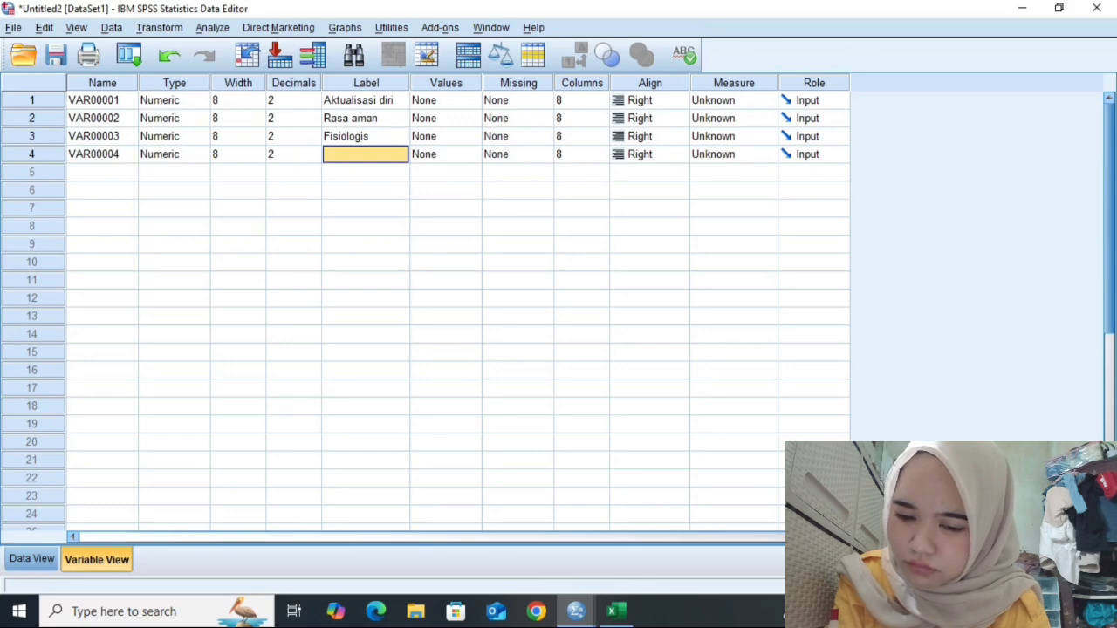
- Label the fourth variable "motivasi pembelian"
{"action": "type", "text": "k"}
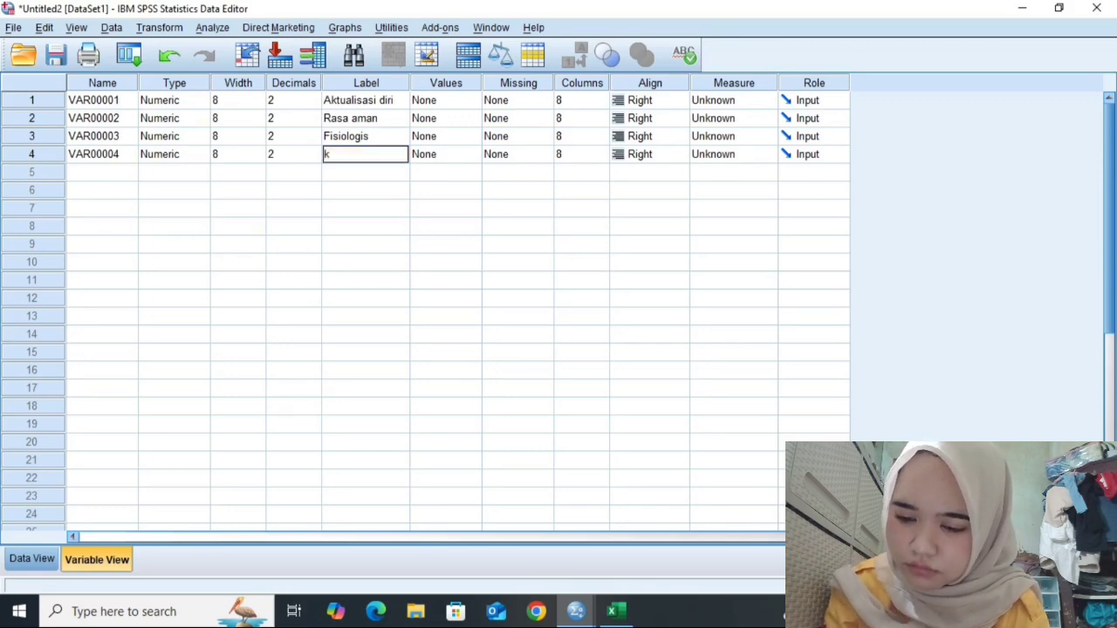
{"action": "type", "text": "epi"}
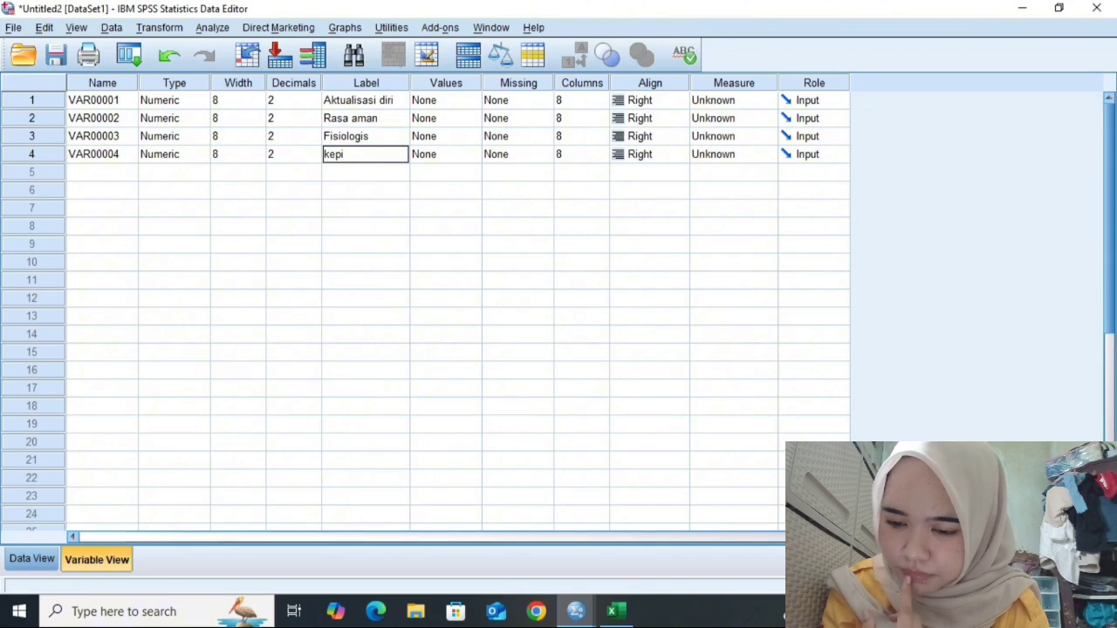
{"action": "key", "text": "BackSpace"}
{"action": "type", "text": "utu"}
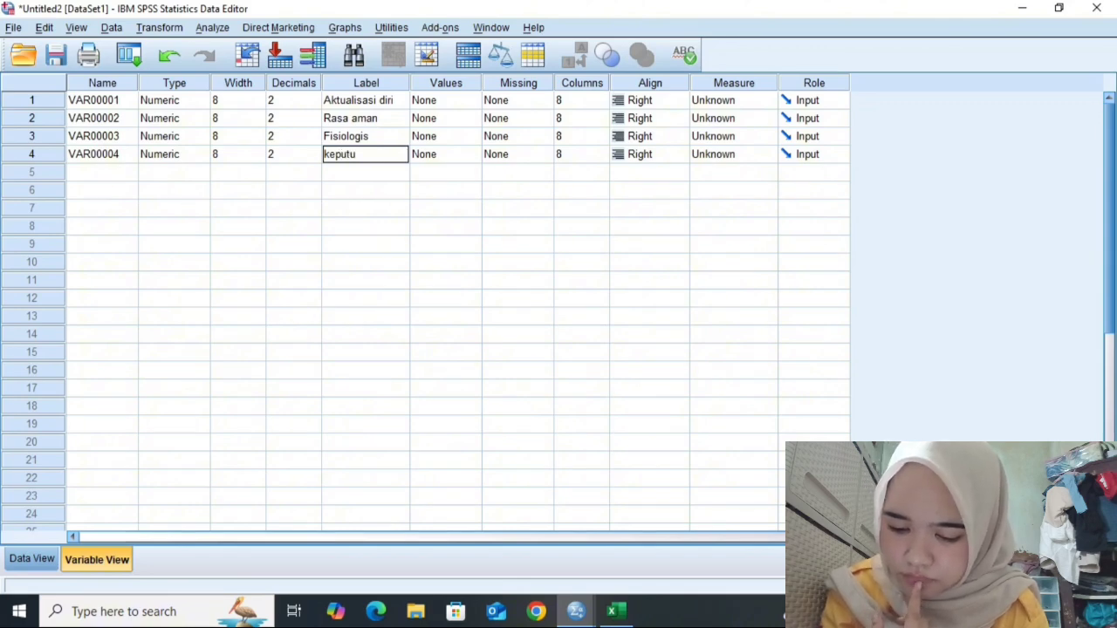
{"action": "type", "text": "sa"}
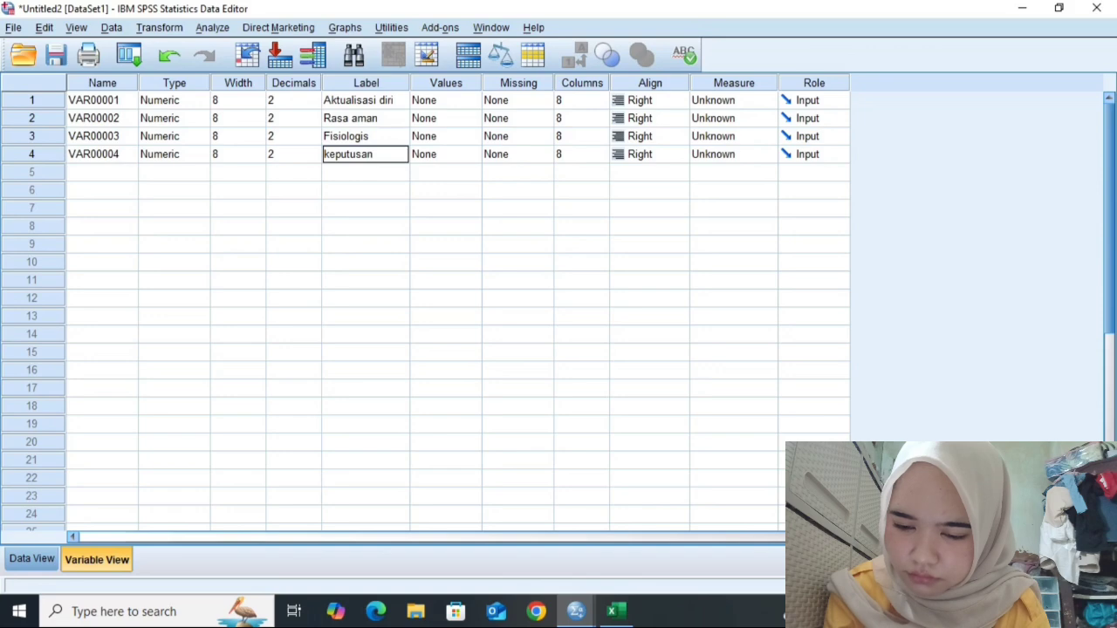
{"action": "type", "text": "n"}
{"action": "key", "text": "BackSpace"}
{"action": "key", "text": "BackSpace"}
{"action": "key", "text": "BackSpace"}
{"action": "key", "text": "BackSpace"}
{"action": "key", "text": "BackSpace"}
{"action": "key", "text": "BackSpace"}
{"action": "key", "text": "BackSpace"}
{"action": "key", "text": "BackSpace"}
{"action": "key", "text": "BackSpace"}
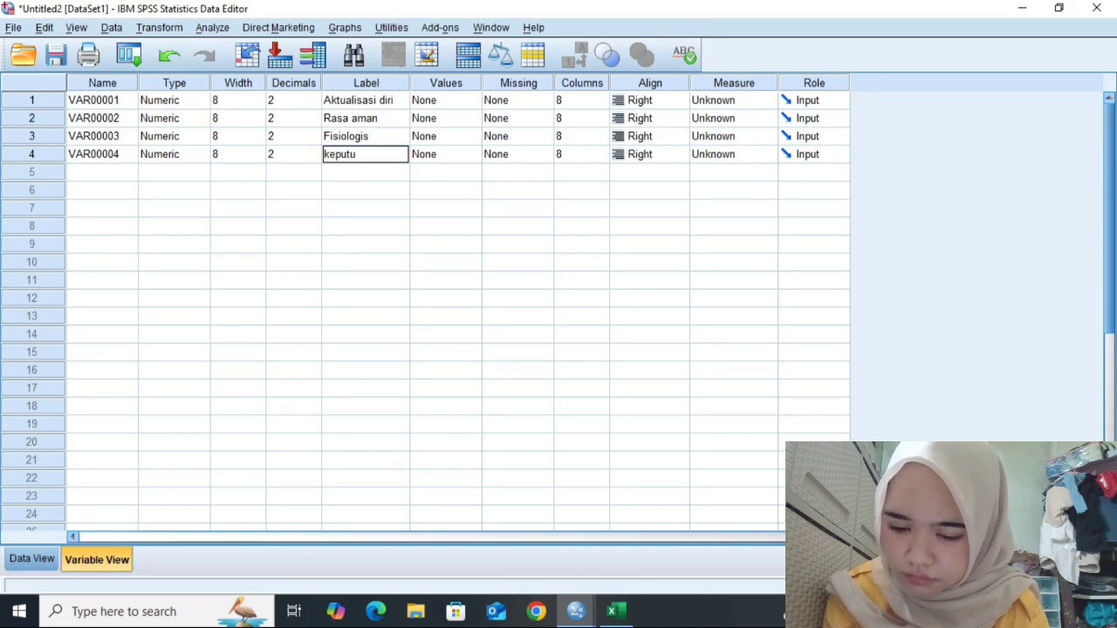
{"action": "type", "text": "mo"}
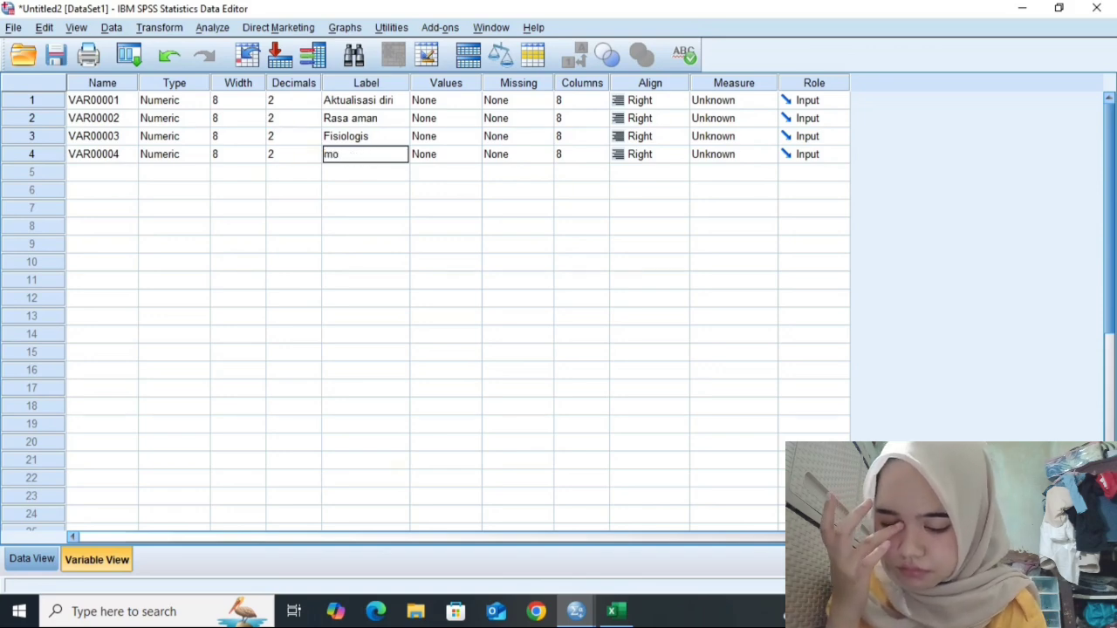
{"action": "type", "text": "tivasi"}
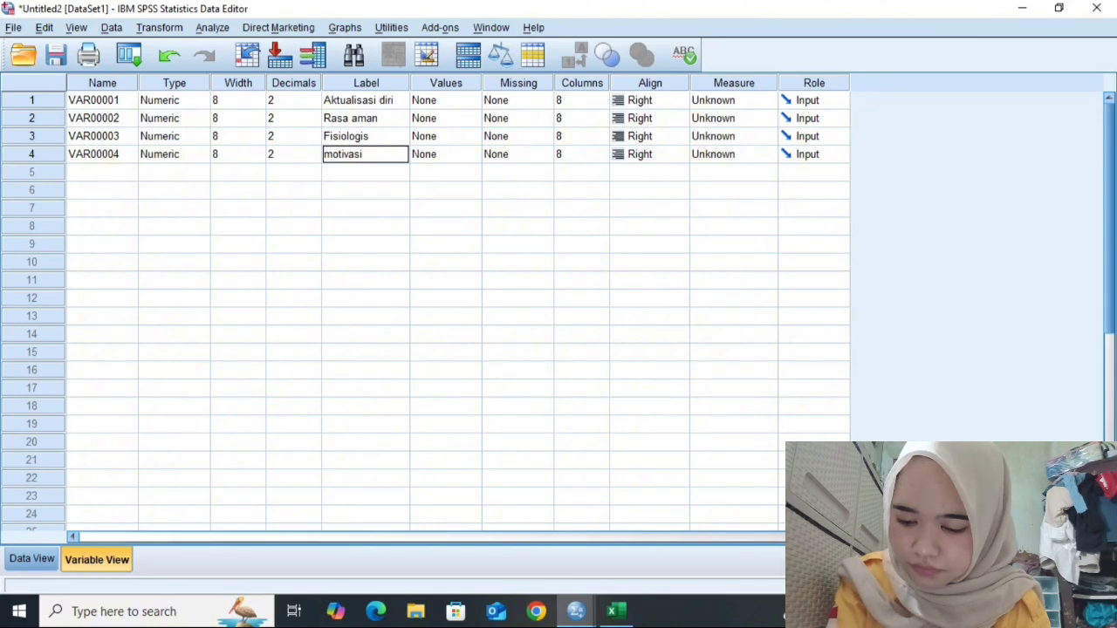
{"action": "type", "text": " pembelian"}
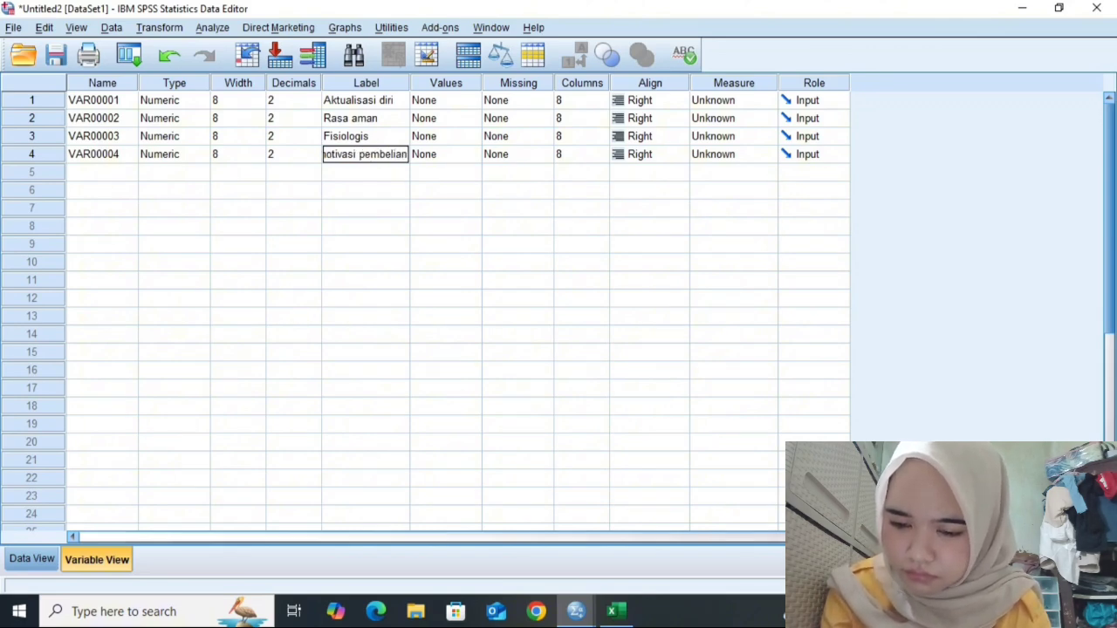
- Set the measurement level of all four variables to Scale
{"action": "left_click", "coordinate": [737, 100]}
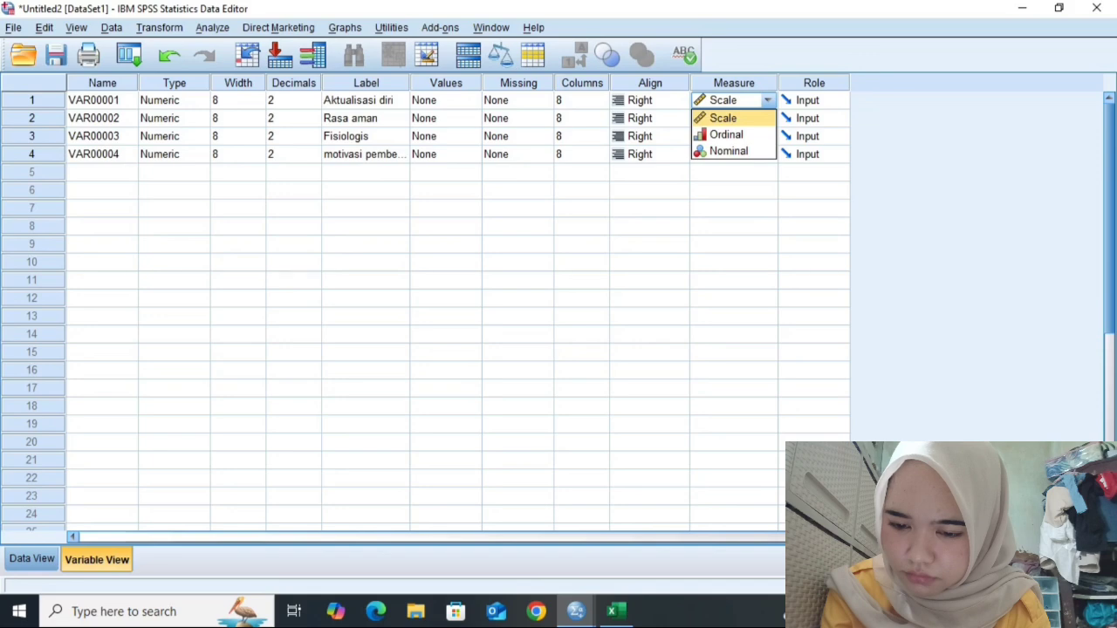
{"action": "left_click", "coordinate": [737, 118]}
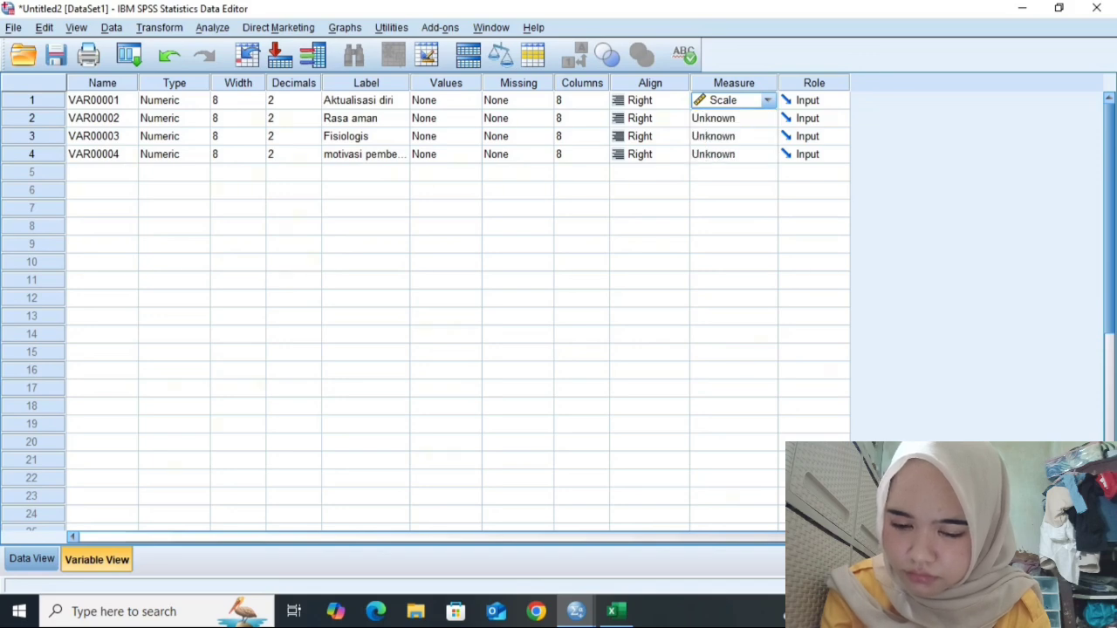
{"action": "left_click", "coordinate": [738, 118]}
{"action": "left_click", "coordinate": [738, 136]}
{"action": "left_click", "coordinate": [737, 136]}
{"action": "left_click", "coordinate": [738, 138]}
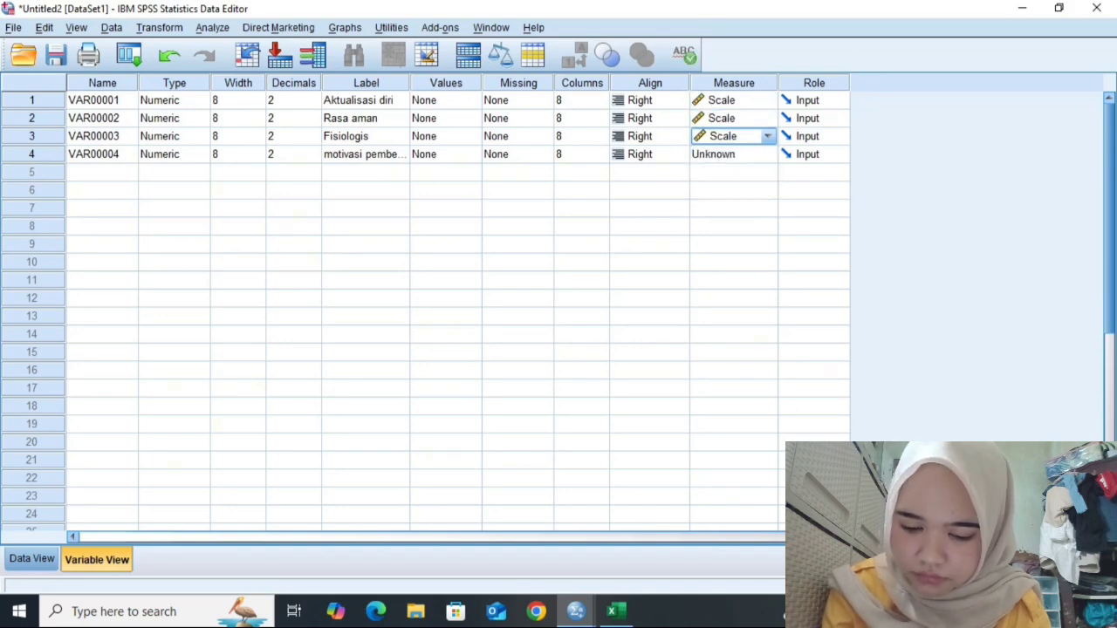
{"action": "left_click", "coordinate": [738, 138]}
{"action": "left_click", "coordinate": [737, 138]}
{"action": "left_click", "coordinate": [737, 155]}
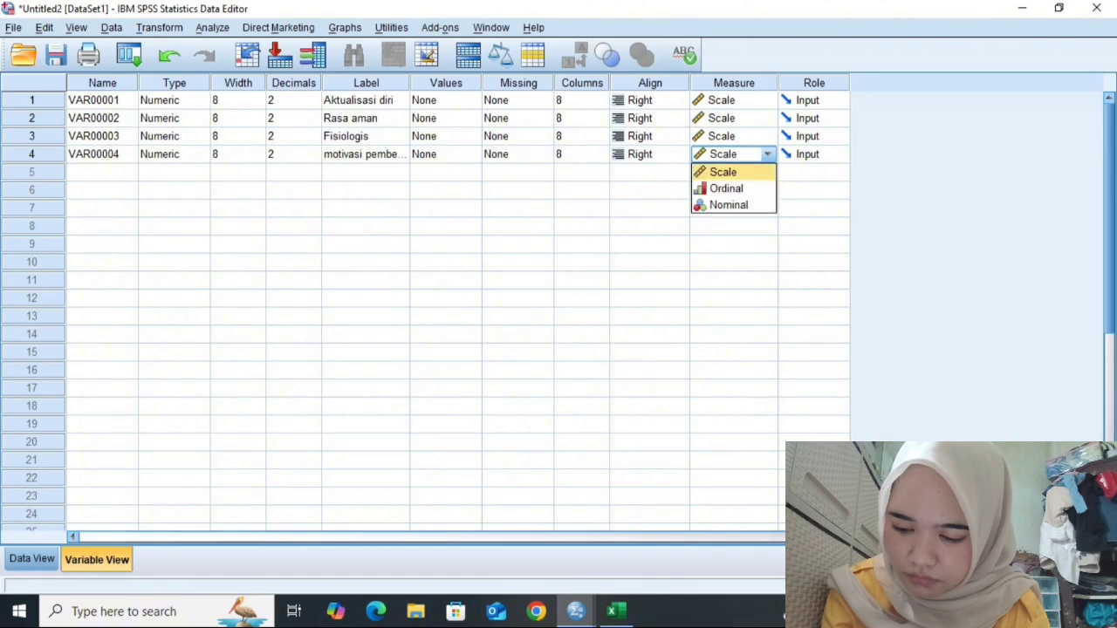
{"action": "left_click", "coordinate": [737, 136]}
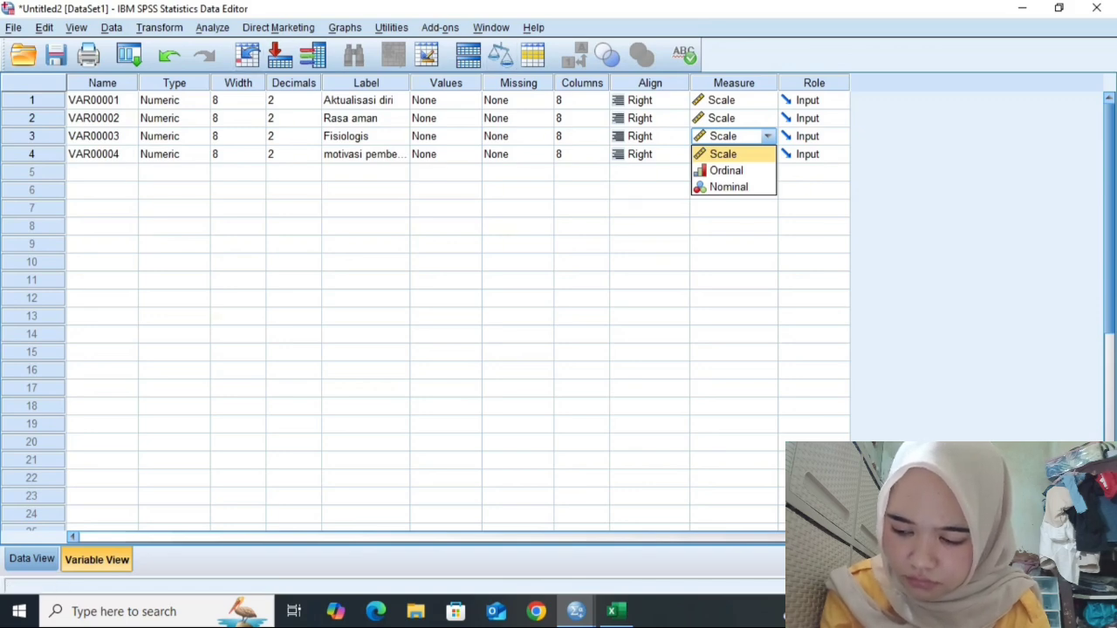
{"action": "left_click", "coordinate": [288, 154]}
- Start a Linear Regression and set "motivasi pembelian" as the dependent variable
{"action": "left_click", "coordinate": [212, 27]}
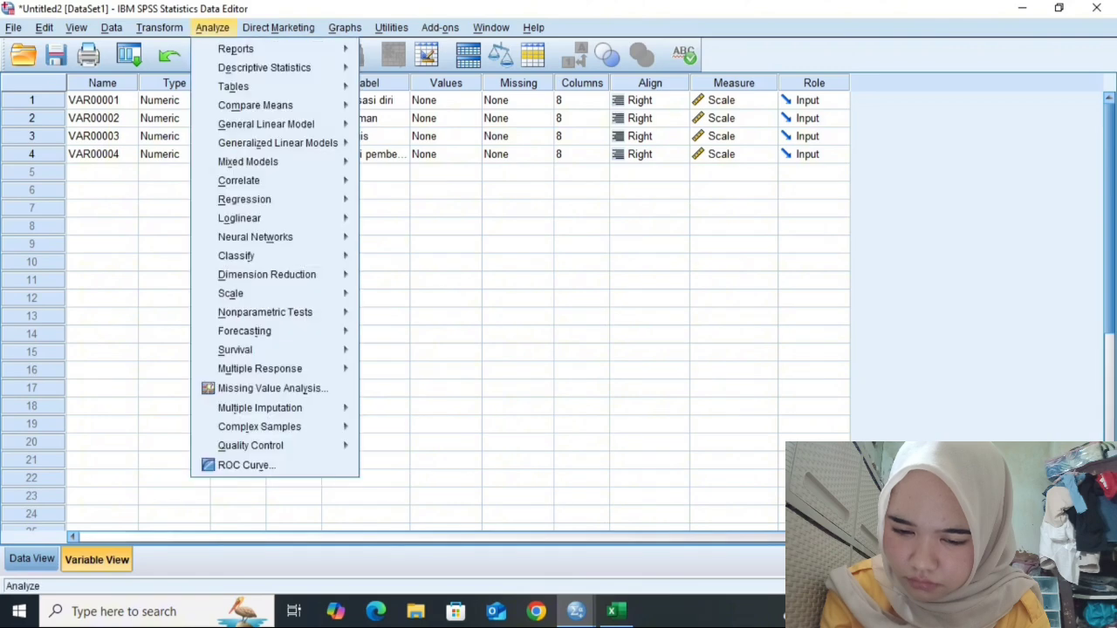
{"action": "mouse_move", "coordinate": [256, 105]}
{"action": "mouse_move", "coordinate": [266, 124]}
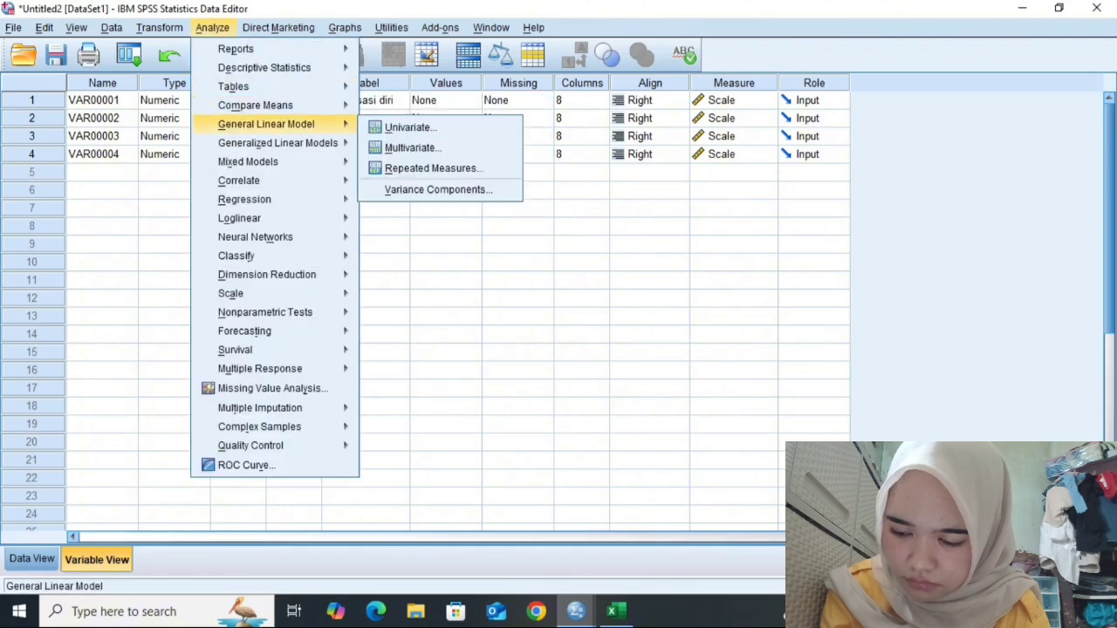
{"action": "mouse_move", "coordinate": [238, 179]}
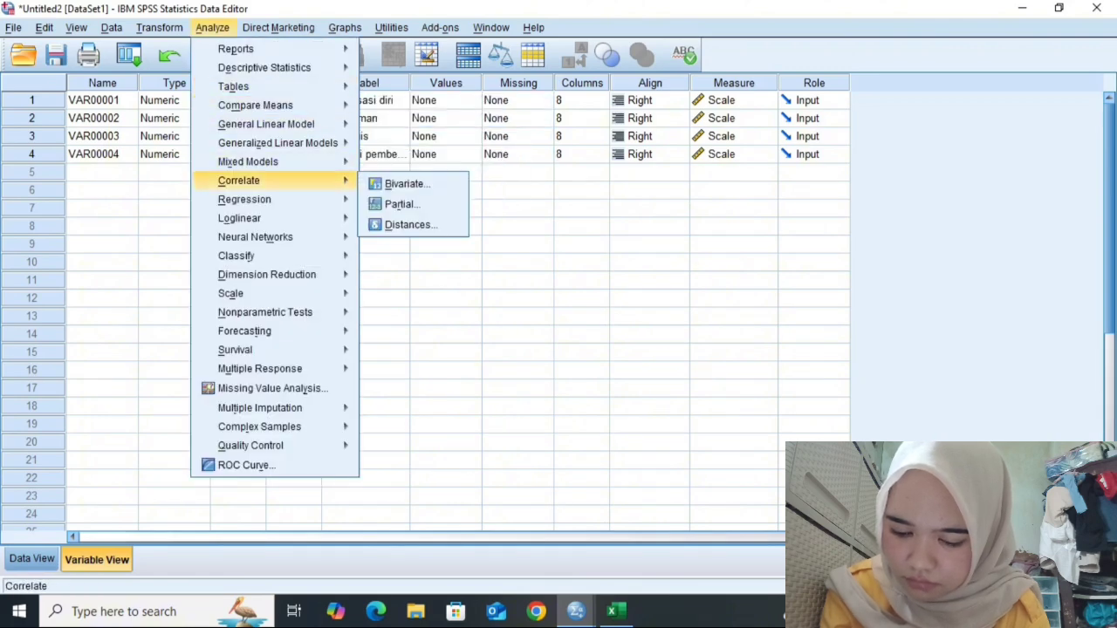
{"action": "mouse_move", "coordinate": [245, 199]}
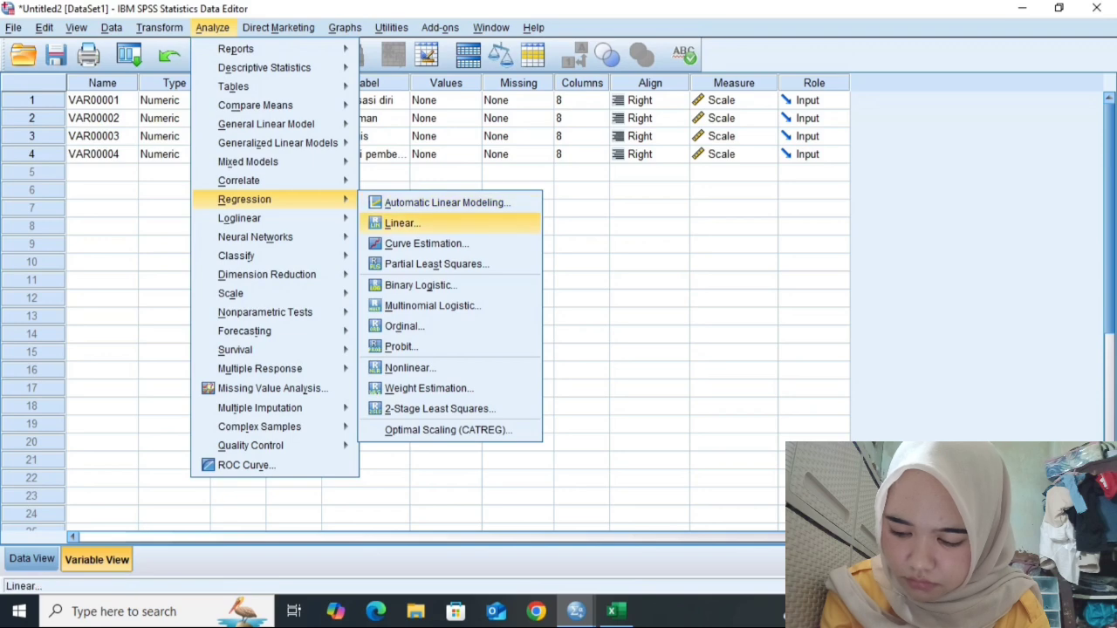
{"action": "left_click", "coordinate": [403, 223]}
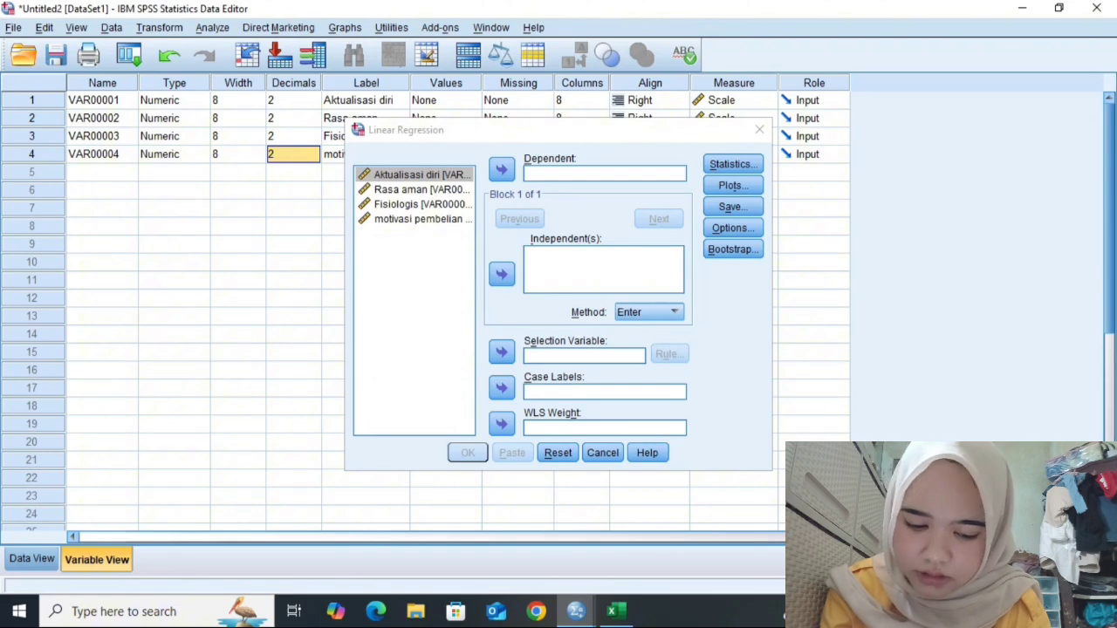
{"action": "left_click", "coordinate": [422, 219]}
{"action": "left_click", "coordinate": [501, 170]}
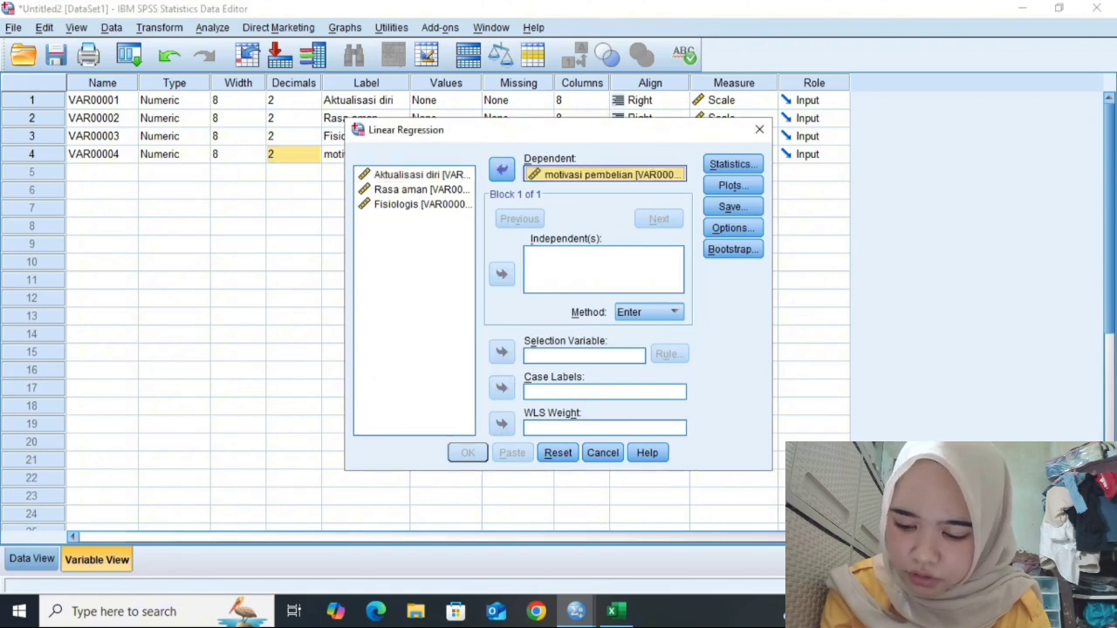
- Add Aktualisasi diri, Rasa aman and Fisiologis as the independent variables of the regression
{"action": "left_click", "coordinate": [422, 174]}
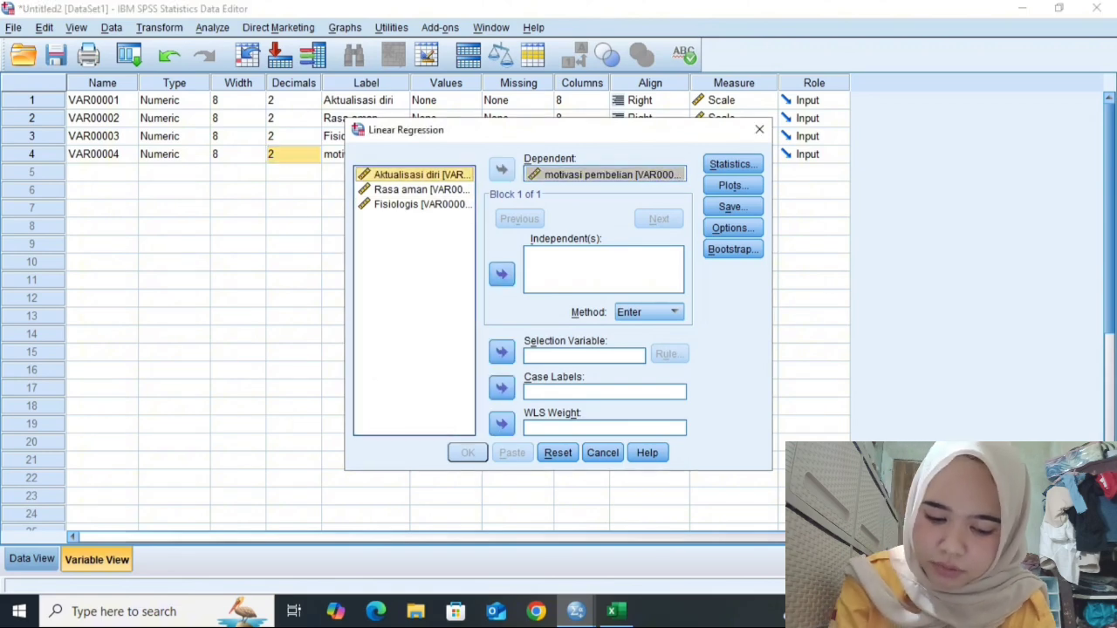
{"action": "key", "text": "shift+Down"}
{"action": "key", "text": "shift+Down"}
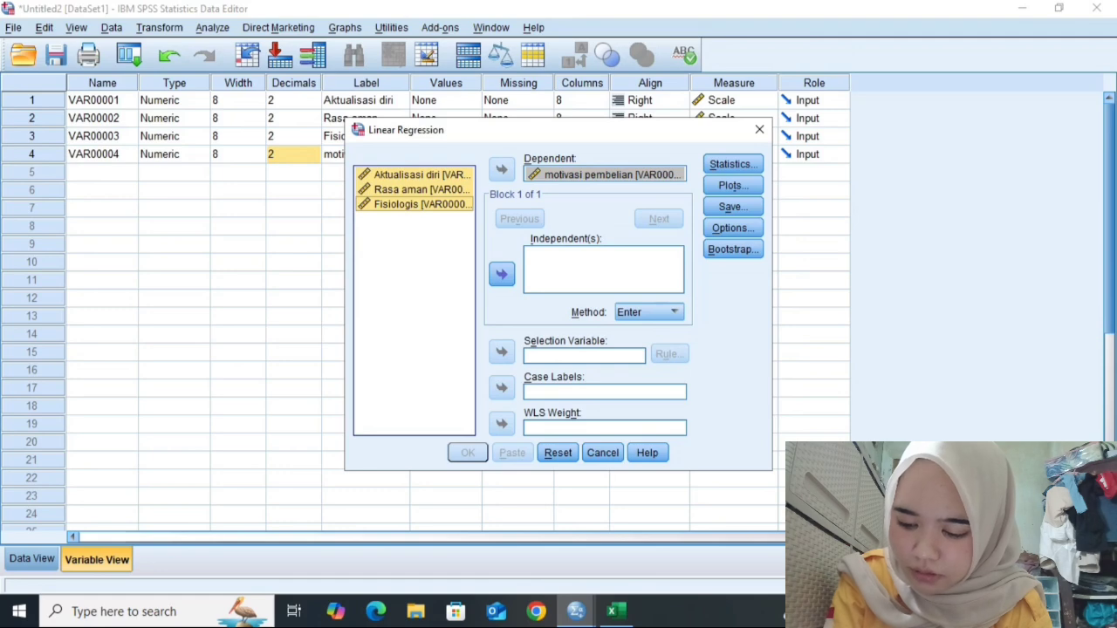
{"action": "left_click", "coordinate": [502, 274]}
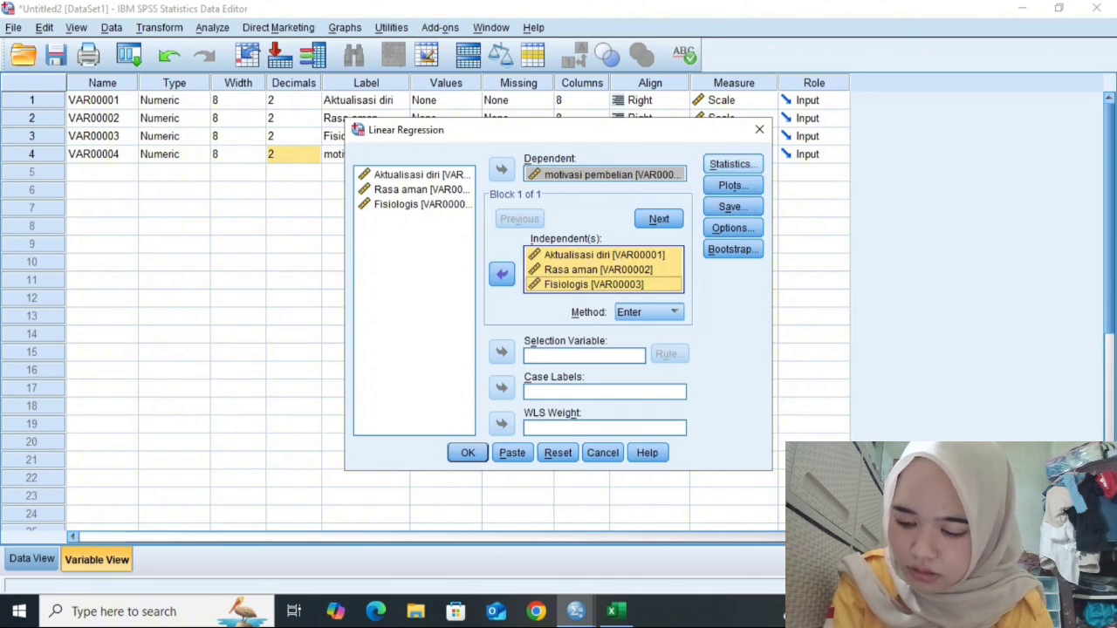
- Turn on the Descriptives, Collinearity diagnostics and Durbin-Watson regression statistics
{"action": "left_click", "coordinate": [733, 164]}
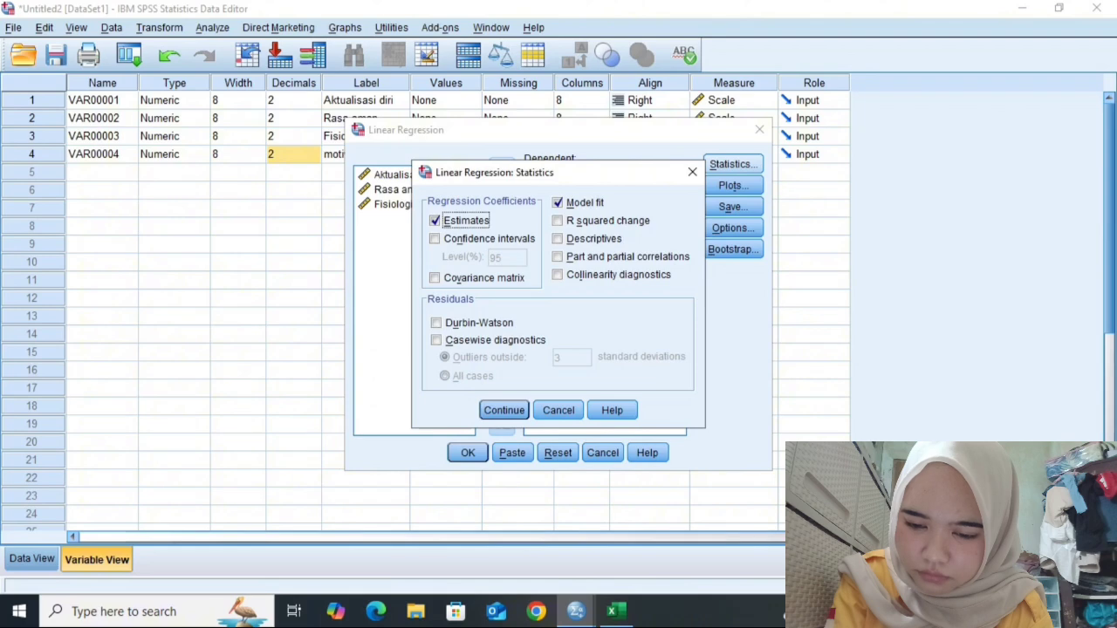
{"action": "left_click", "coordinate": [557, 239]}
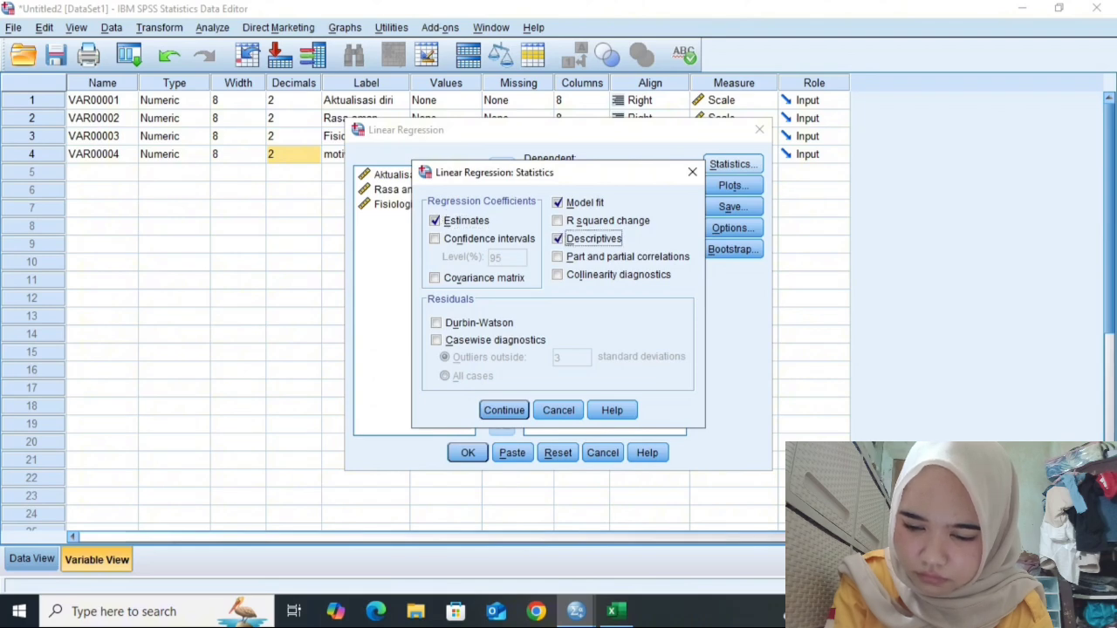
{"action": "left_click", "coordinate": [558, 275]}
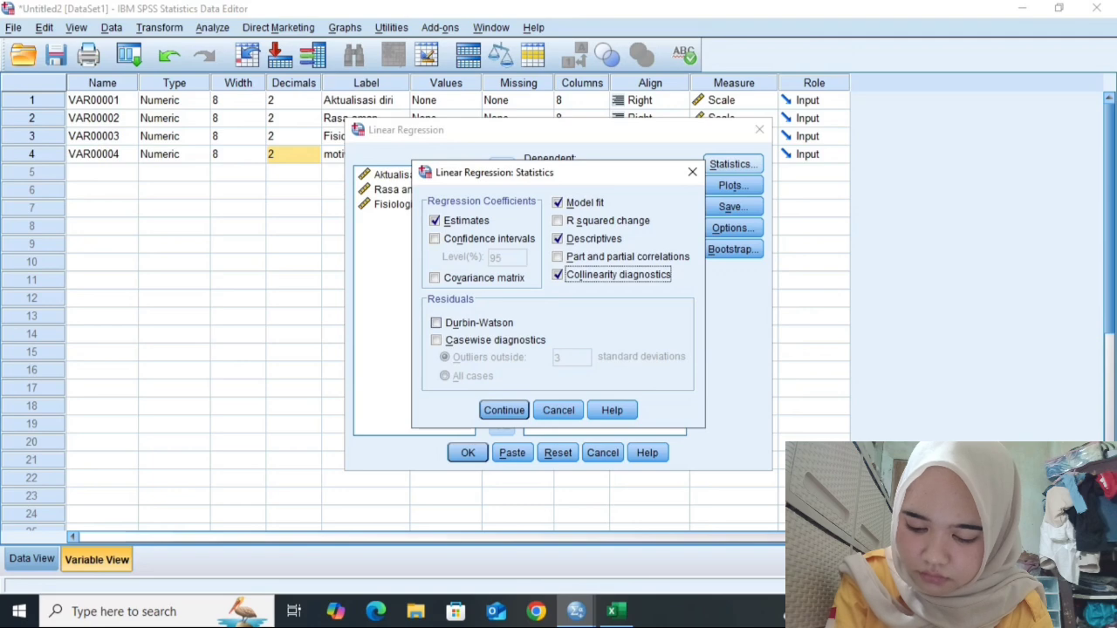
{"action": "left_click", "coordinate": [437, 323]}
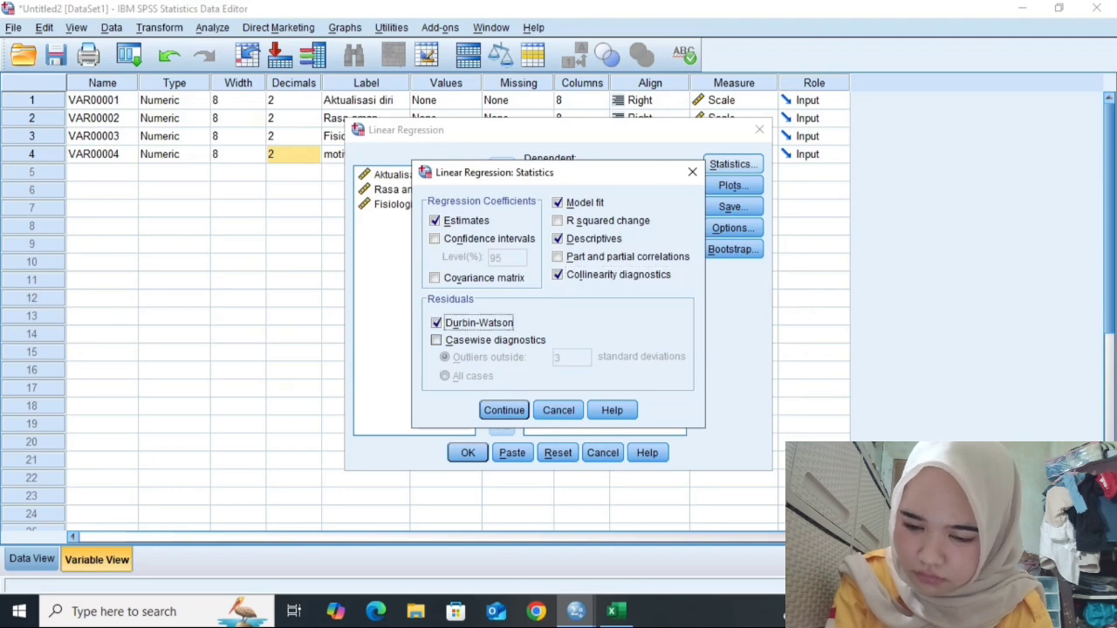
{"action": "left_click", "coordinate": [505, 410]}
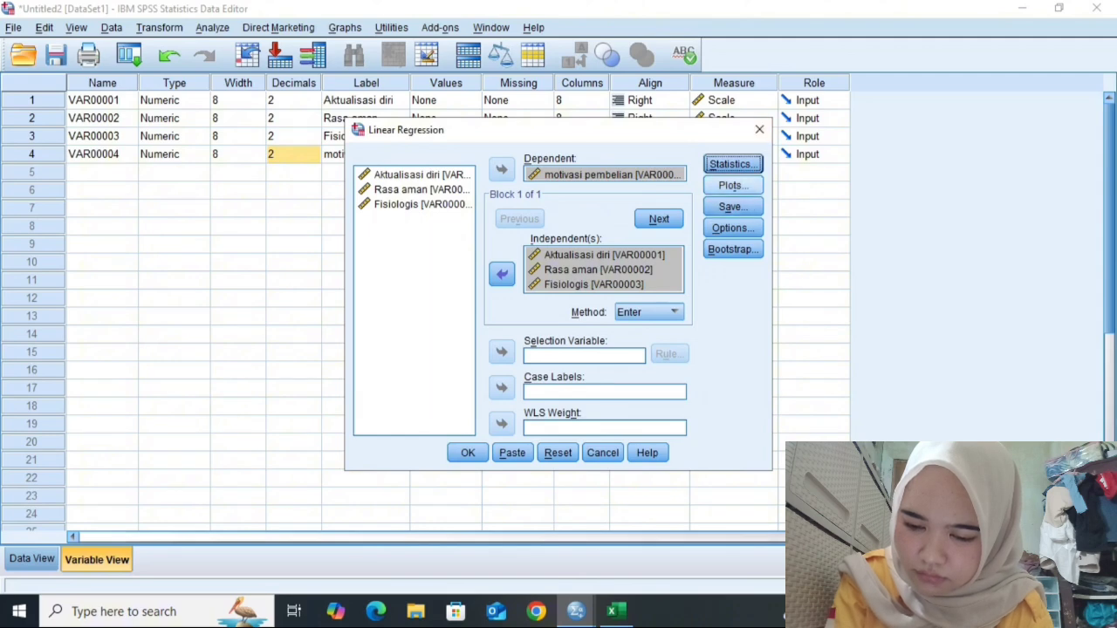
- Set up a scatterplot of *SRESID against *ZPRED and add the residual histogram and normal probability plot
{"action": "left_click", "coordinate": [733, 186]}
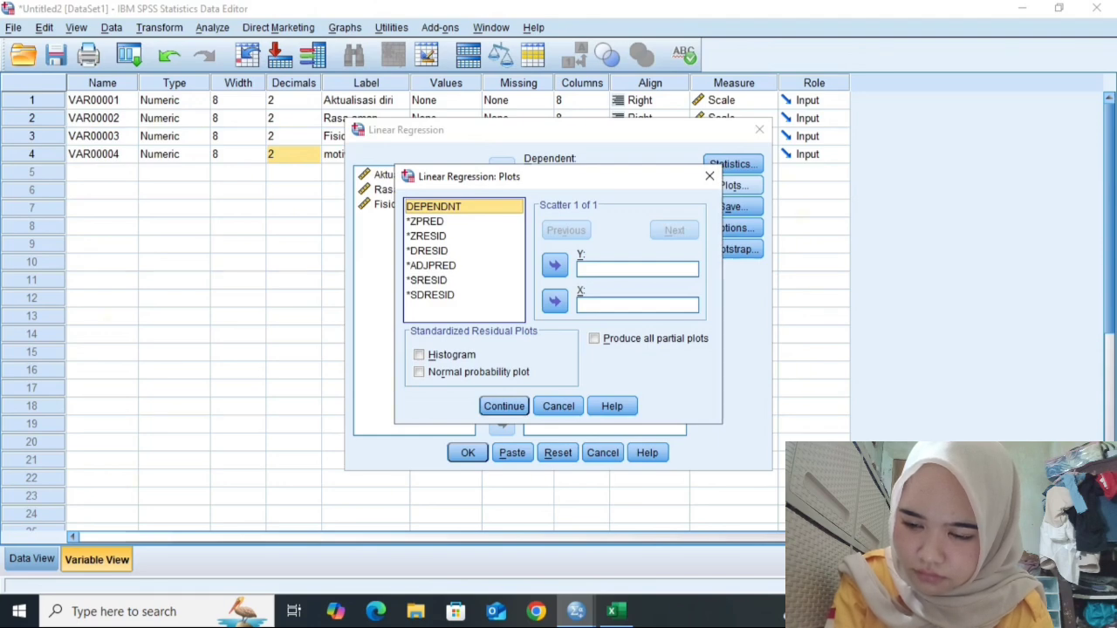
{"action": "left_click", "coordinate": [425, 221]}
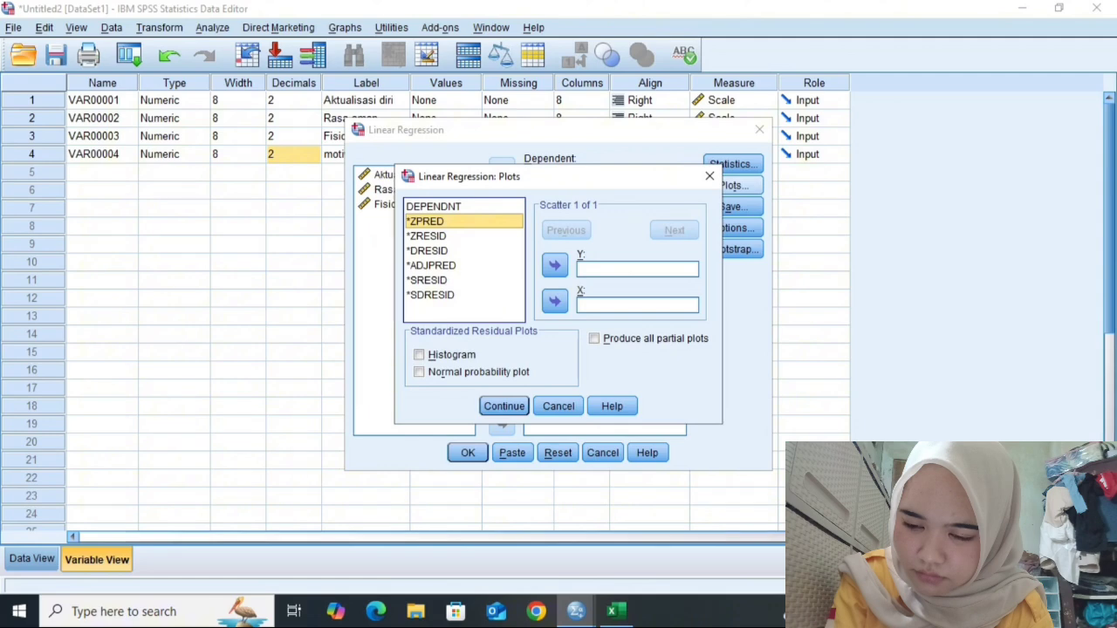
{"action": "left_click", "coordinate": [555, 301]}
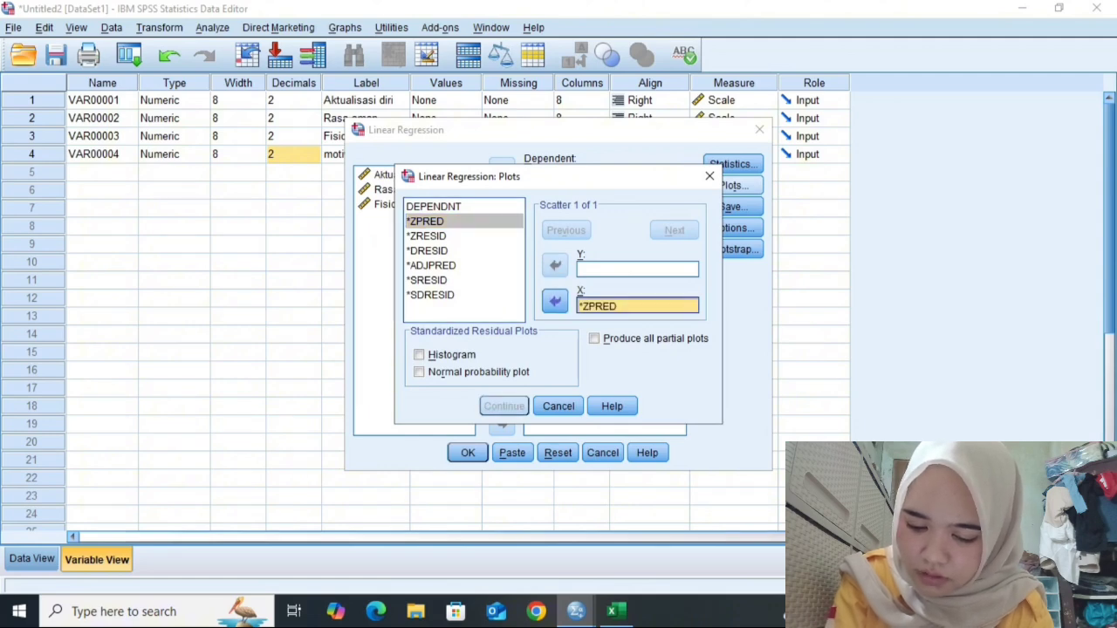
{"action": "left_click", "coordinate": [427, 280]}
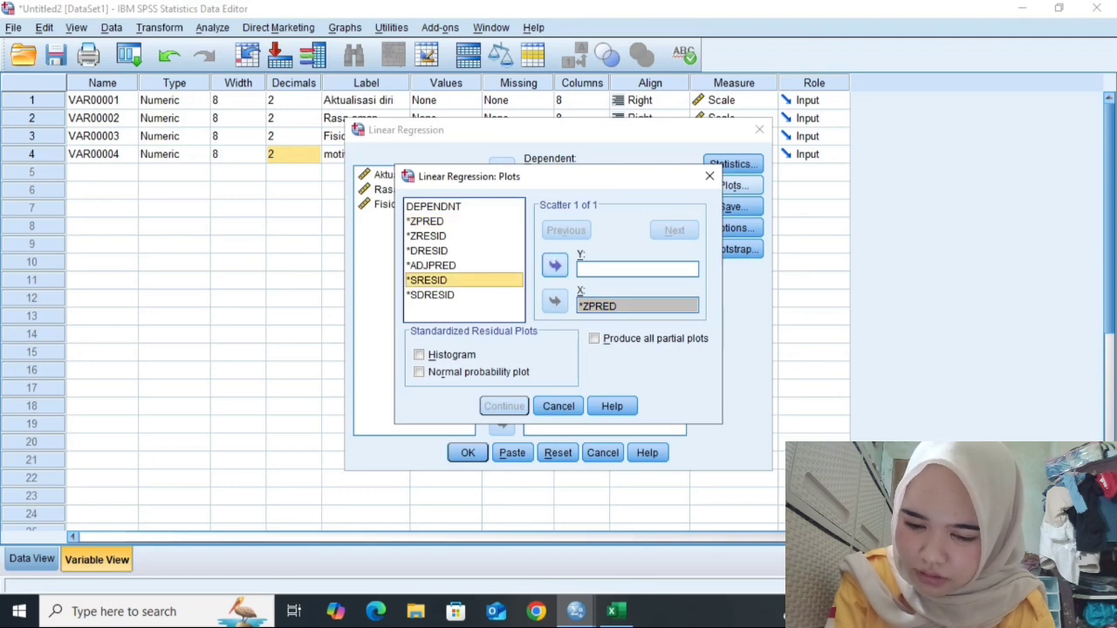
{"action": "left_click", "coordinate": [555, 265]}
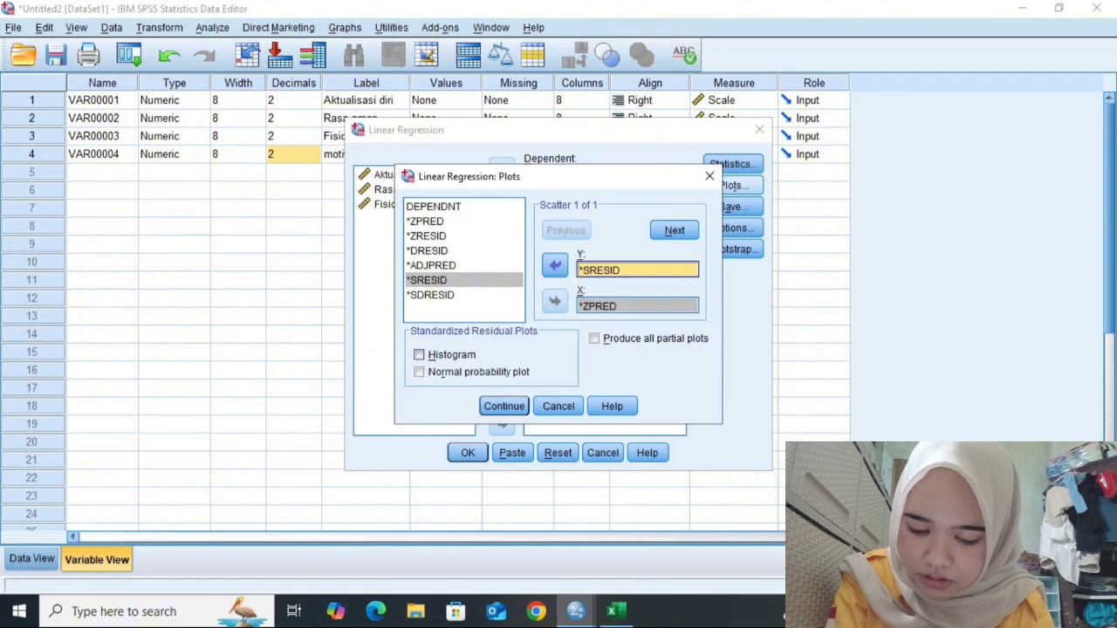
{"action": "left_click", "coordinate": [419, 354]}
{"action": "left_click", "coordinate": [419, 371]}
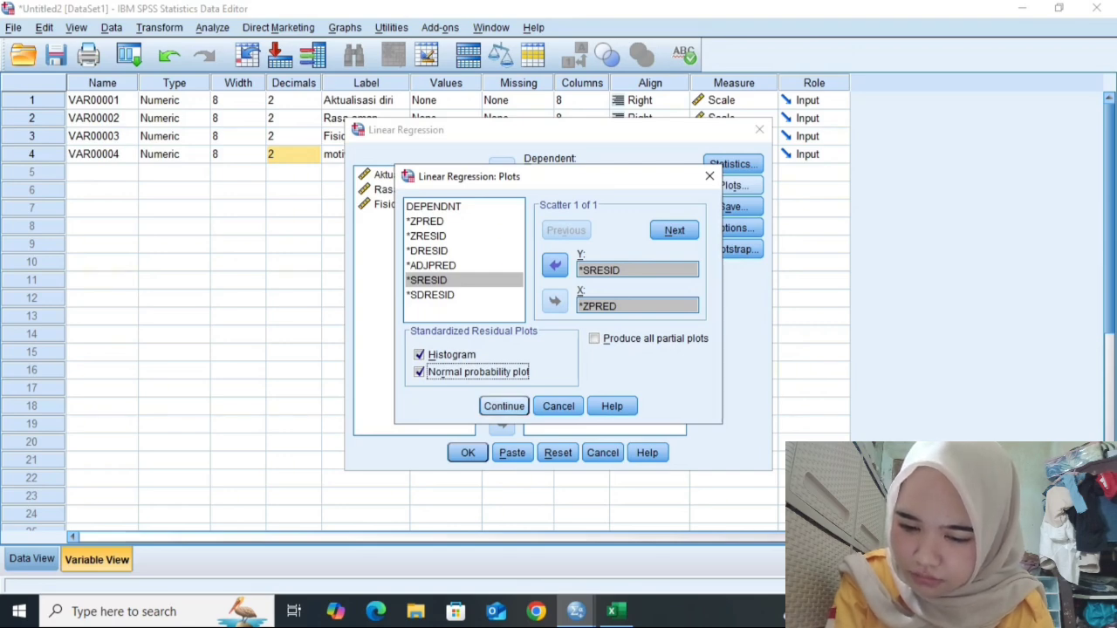
{"action": "left_click", "coordinate": [504, 406]}
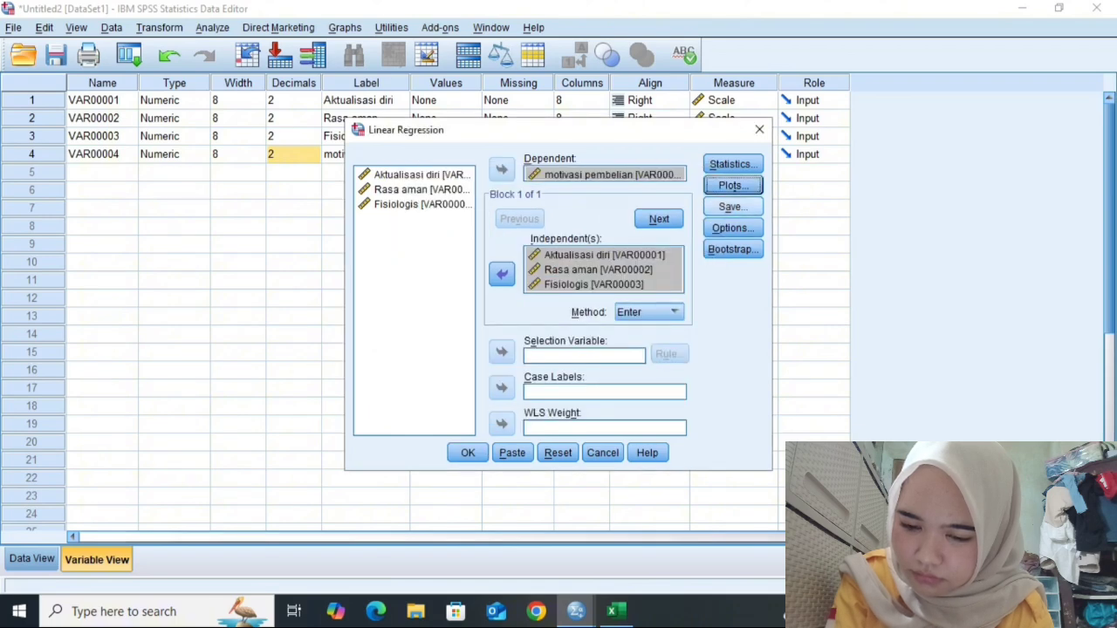
- Save the unstandardized residuals as a new variable
{"action": "left_click", "coordinate": [733, 207]}
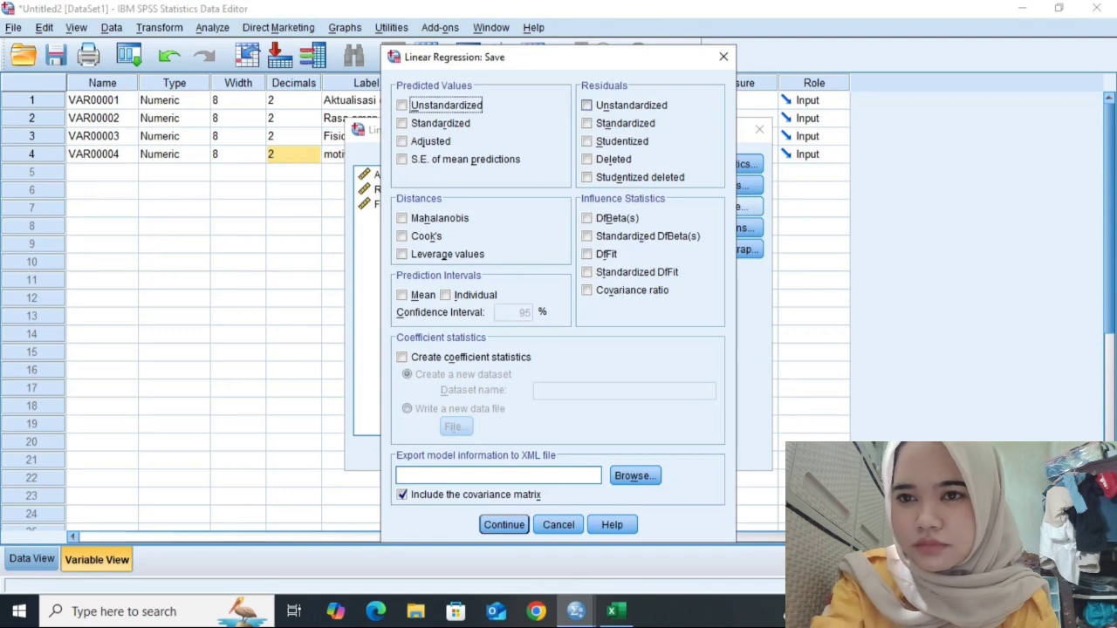
{"action": "left_click", "coordinate": [588, 105]}
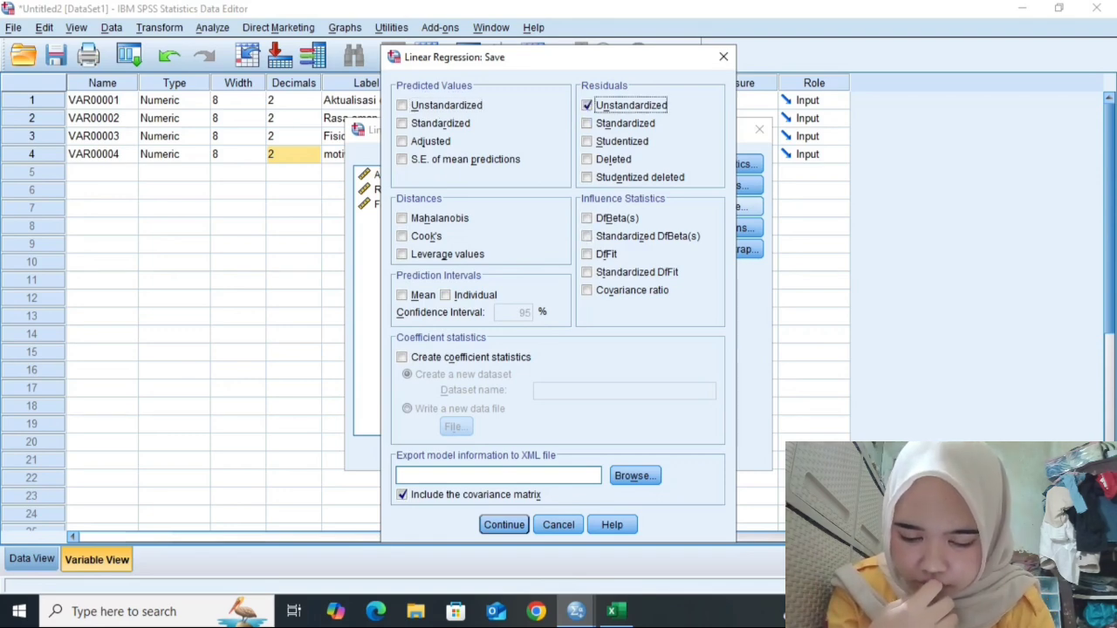
{"action": "left_click", "coordinate": [504, 524]}
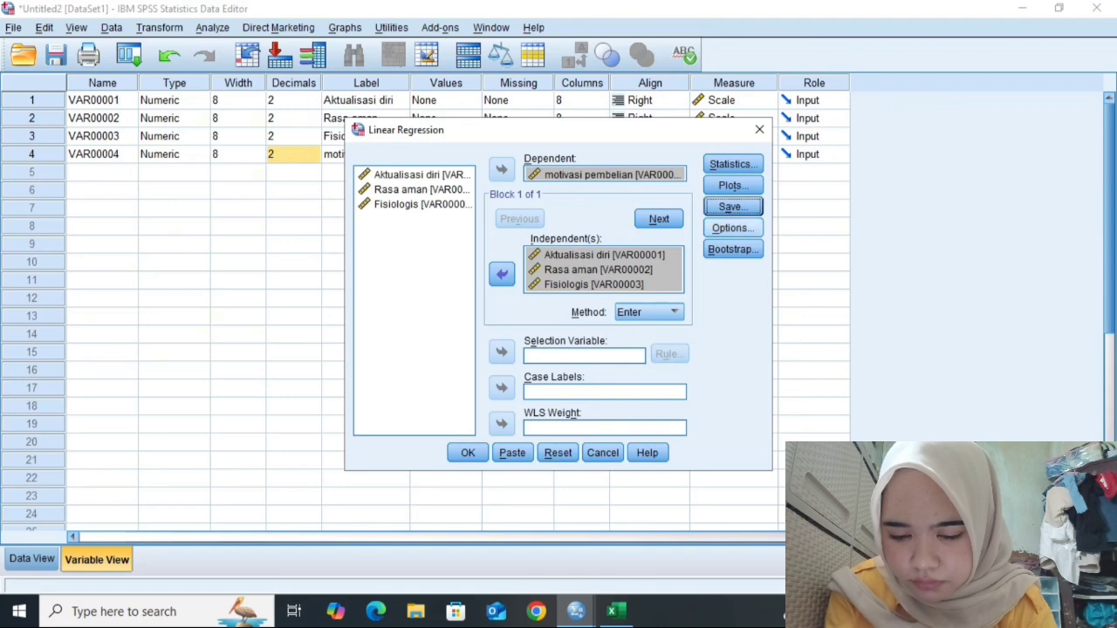
- Keep the default regression options and run the linear regression
{"action": "left_click", "coordinate": [733, 228]}
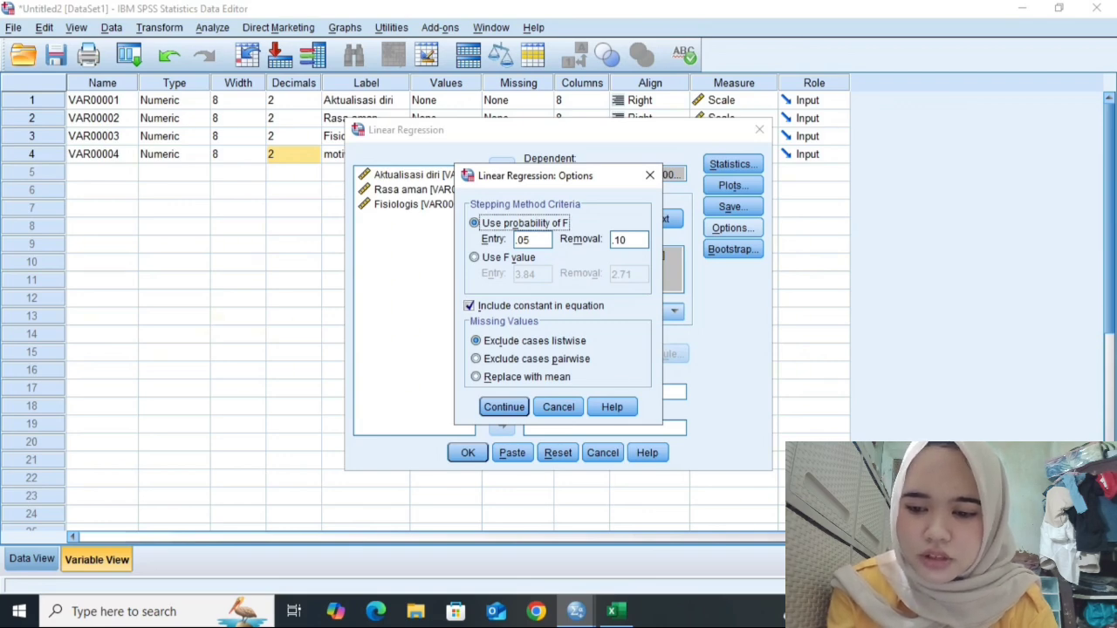
{"action": "key", "text": "Return"}
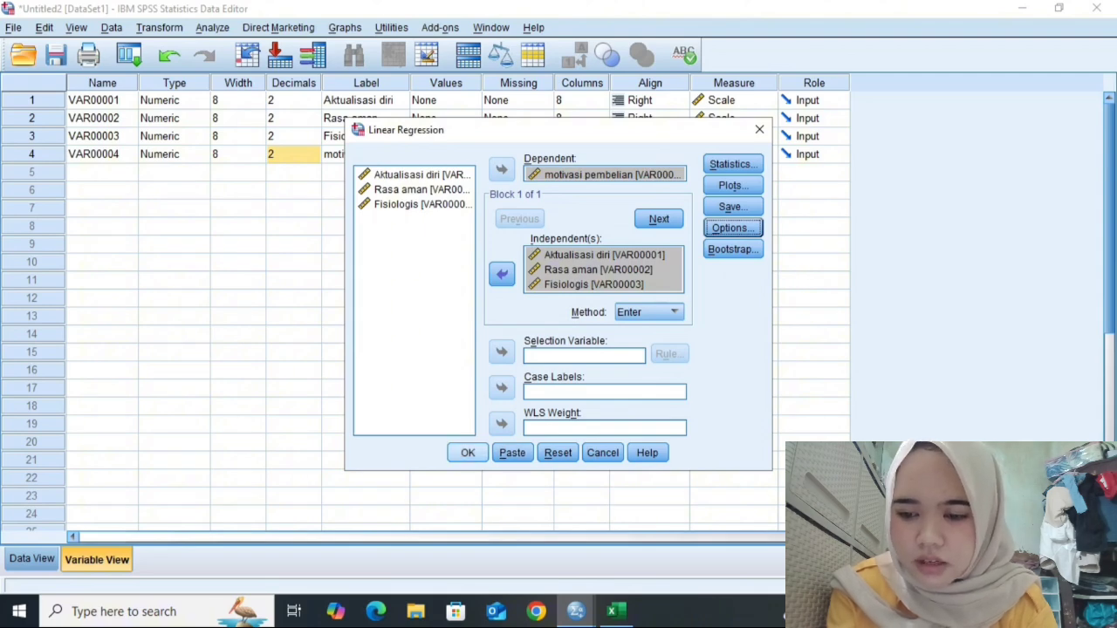
{"action": "left_click", "coordinate": [468, 452]}
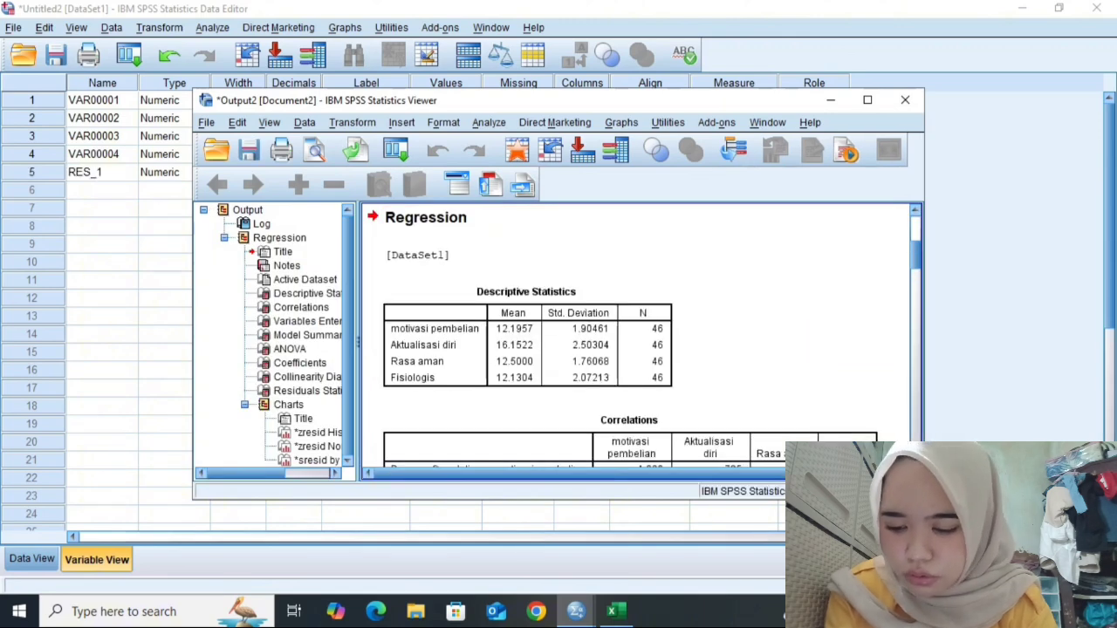
- Review the regression output tables and charts, then close the output viewer
{"action": "scroll", "coordinate": [637, 341], "scroll_direction": "down", "scroll_amount": 10}
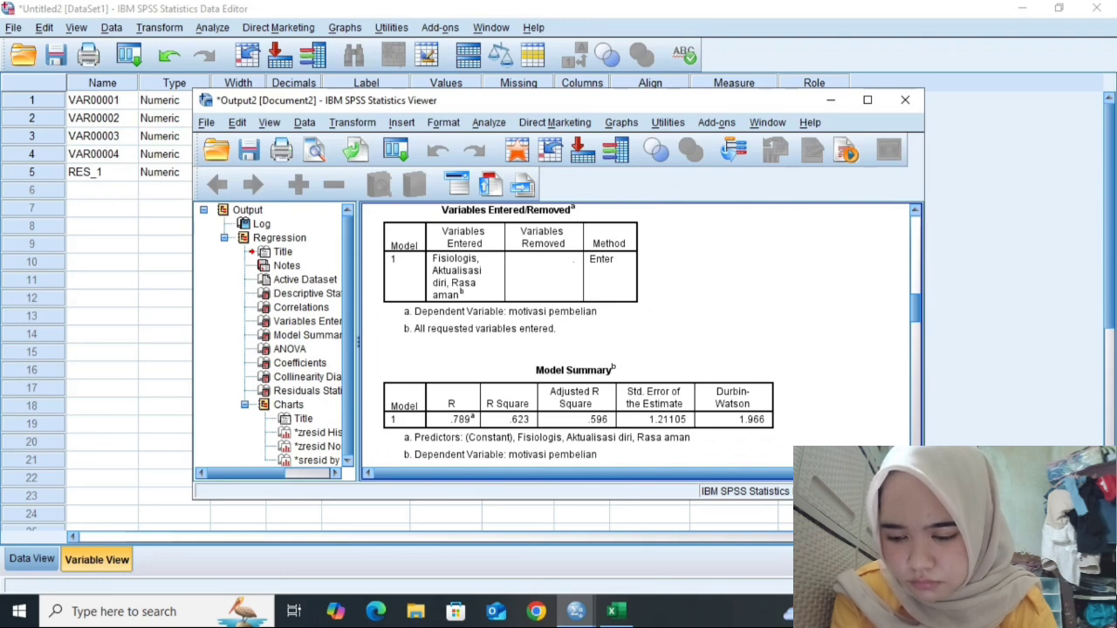
{"action": "scroll", "coordinate": [642, 336], "scroll_direction": "down", "scroll_amount": 10}
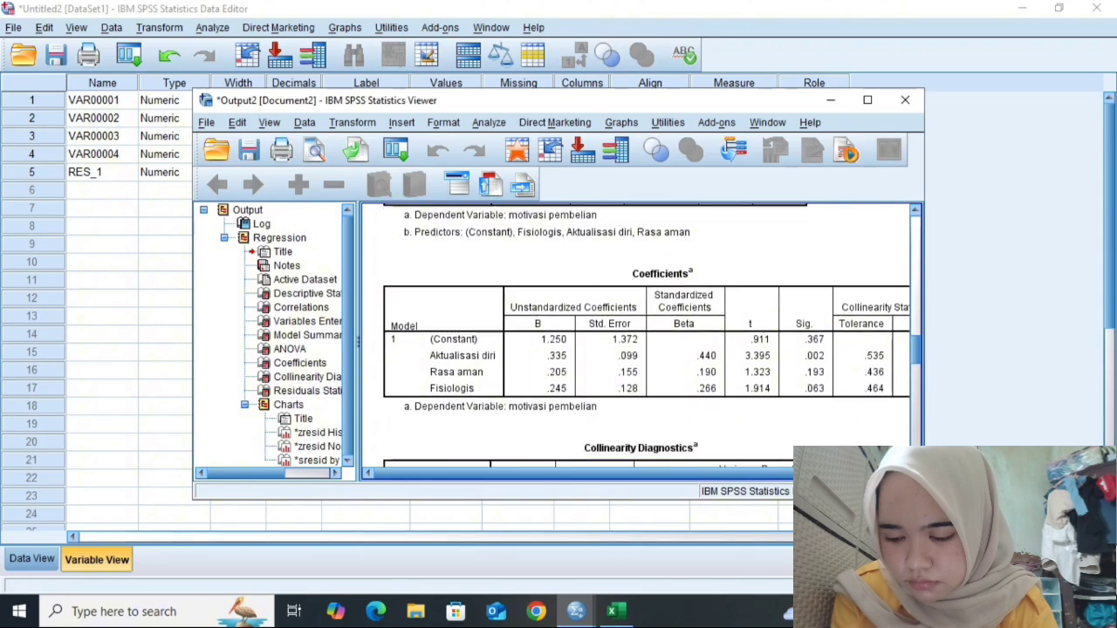
{"action": "scroll", "coordinate": [641, 336], "scroll_direction": "down", "scroll_amount": 10}
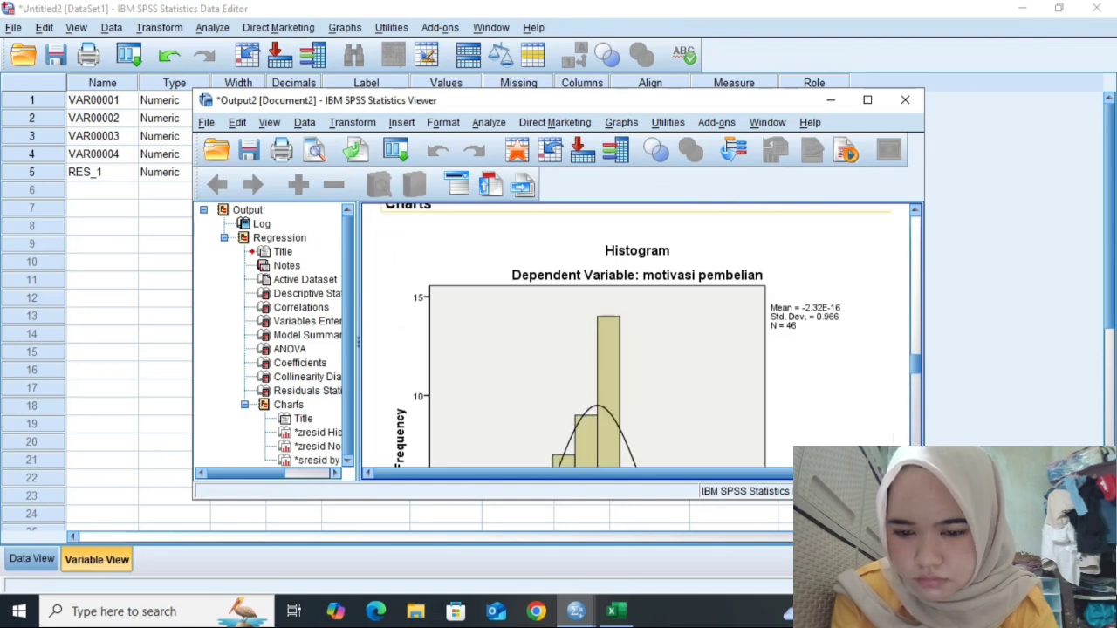
{"action": "left_click", "coordinate": [831, 99]}
- Run a One-Sample Kolmogorov-Smirnov normality test on the Unstandardized Residual variable and close the output viewer
{"action": "left_click", "coordinate": [212, 28]}
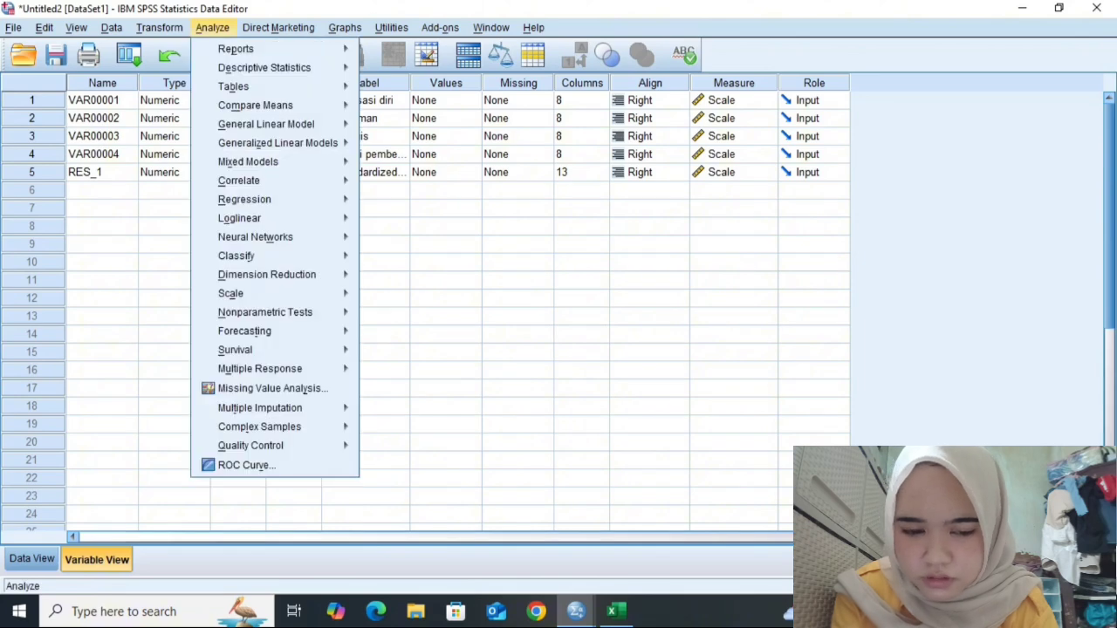
{"action": "mouse_move", "coordinate": [256, 237]}
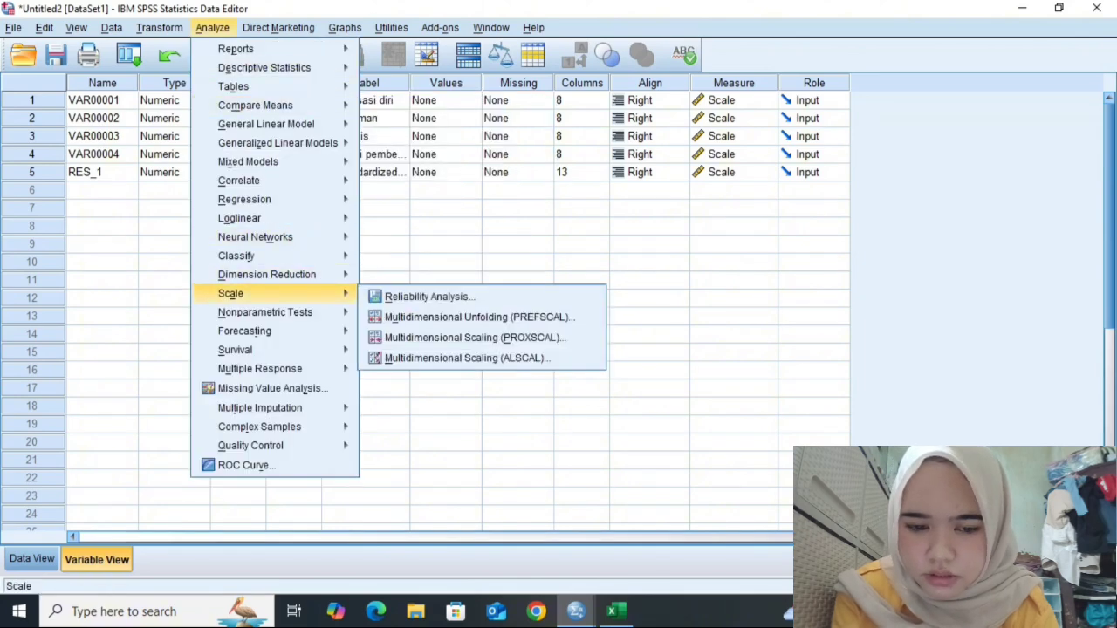
{"action": "mouse_move", "coordinate": [264, 312]}
{"action": "mouse_move", "coordinate": [262, 332]}
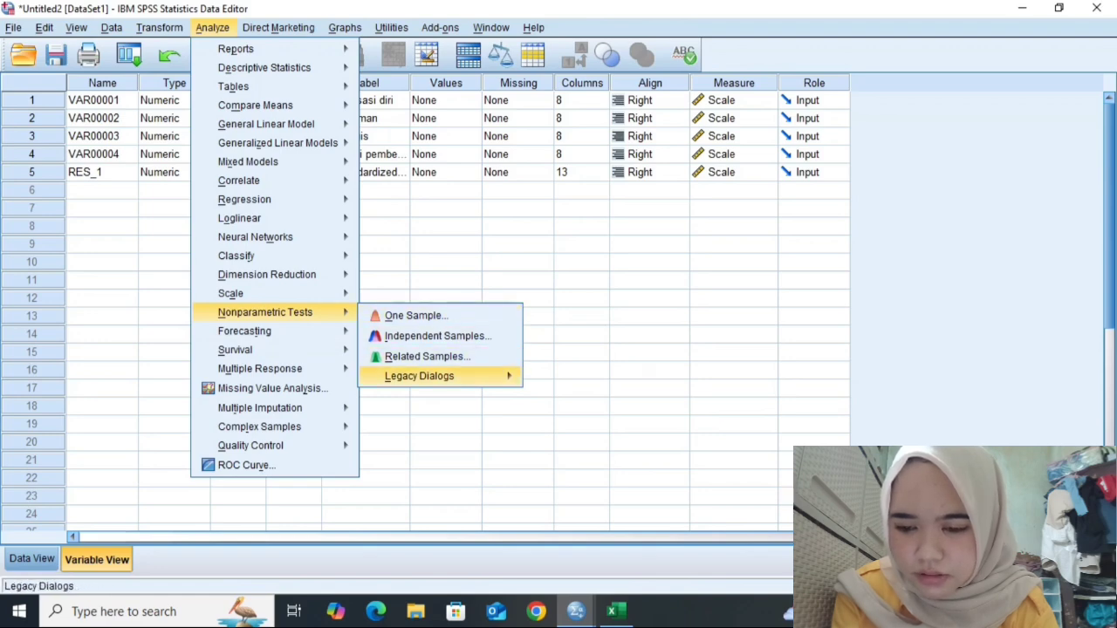
{"action": "mouse_move", "coordinate": [418, 376]}
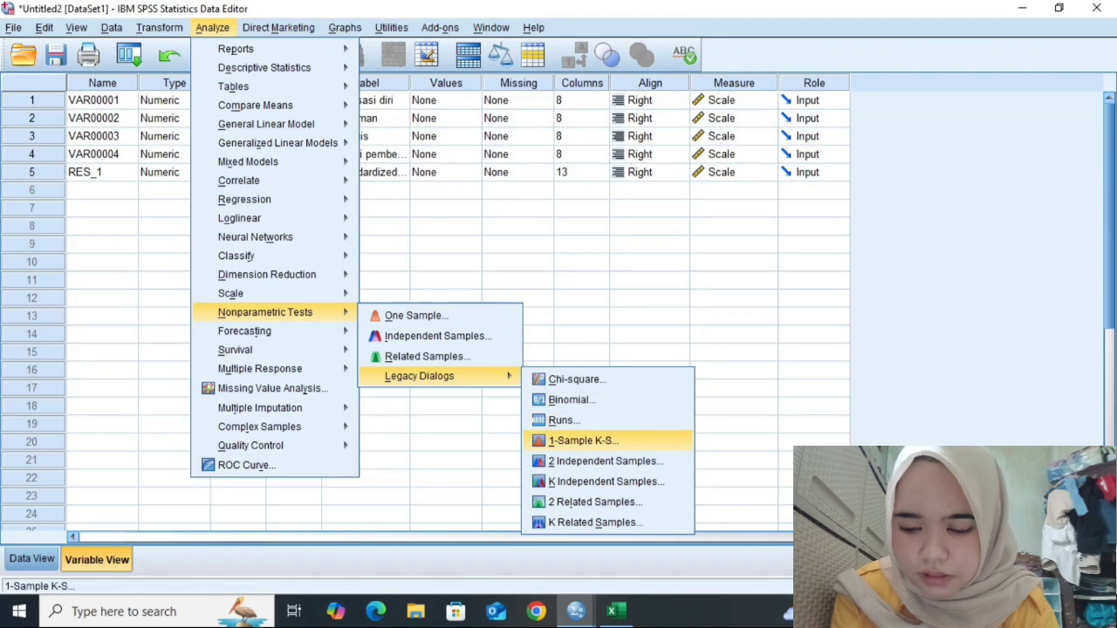
{"action": "left_click", "coordinate": [583, 441]}
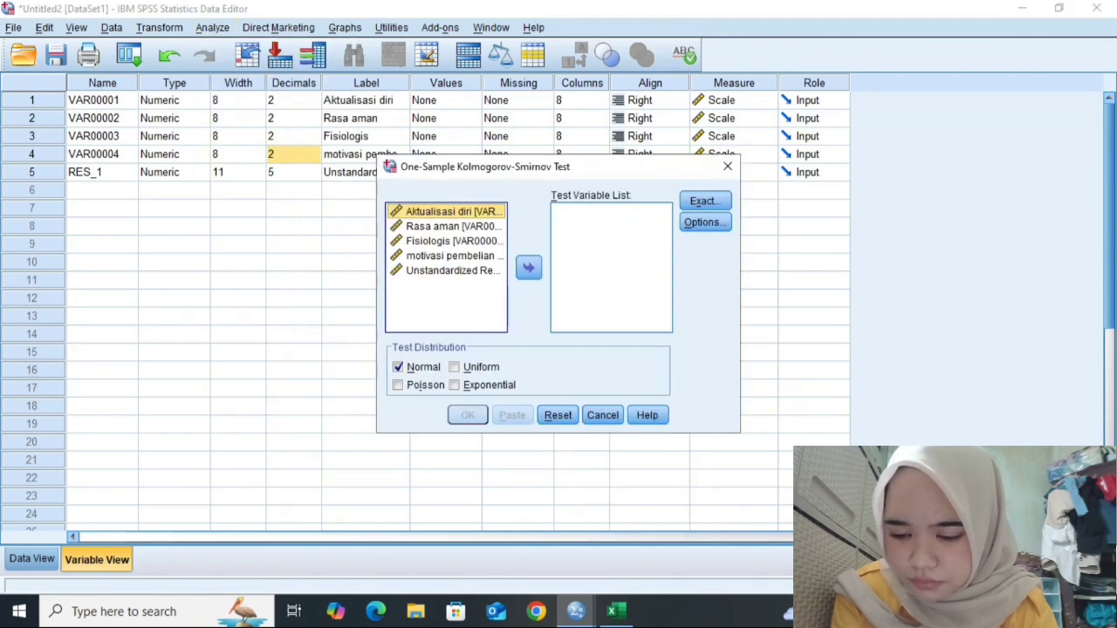
{"action": "left_click", "coordinate": [453, 270]}
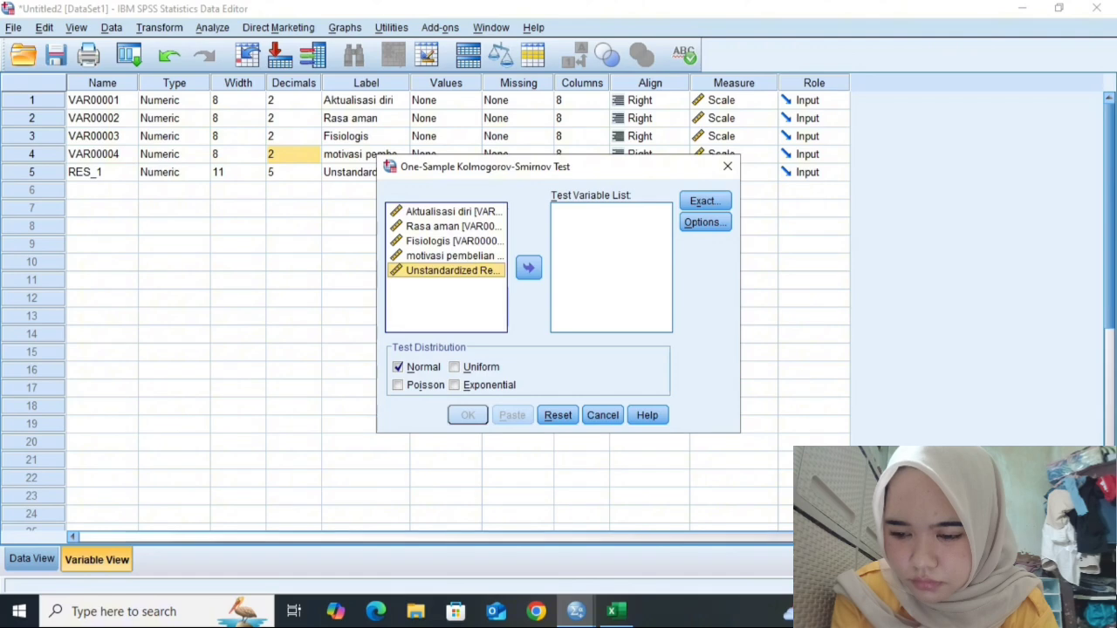
{"action": "left_click", "coordinate": [528, 267]}
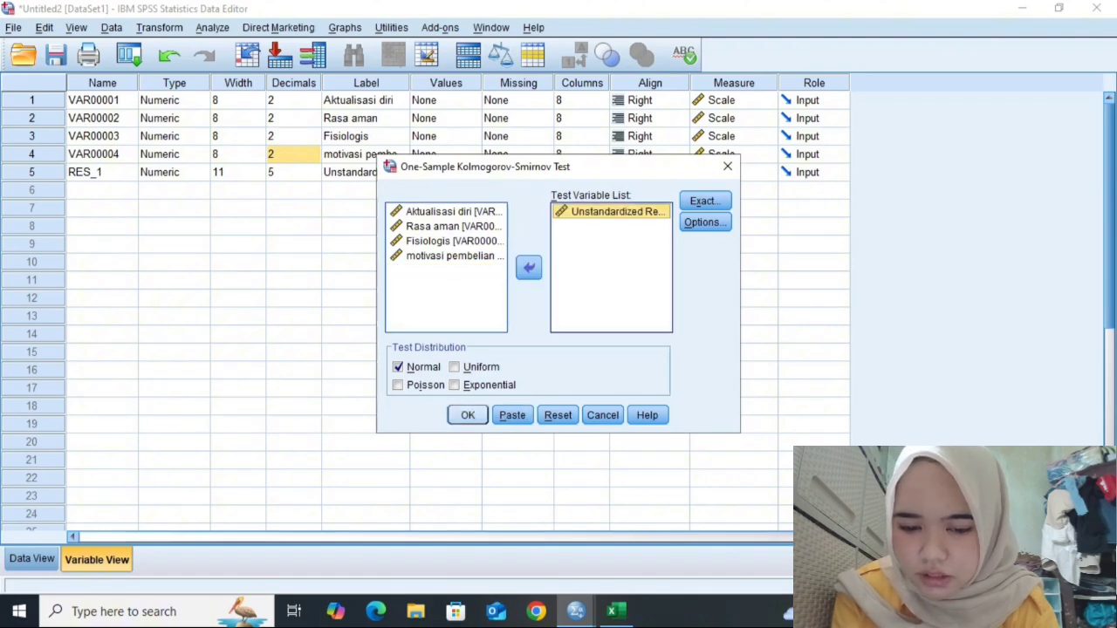
{"action": "left_click", "coordinate": [468, 415]}
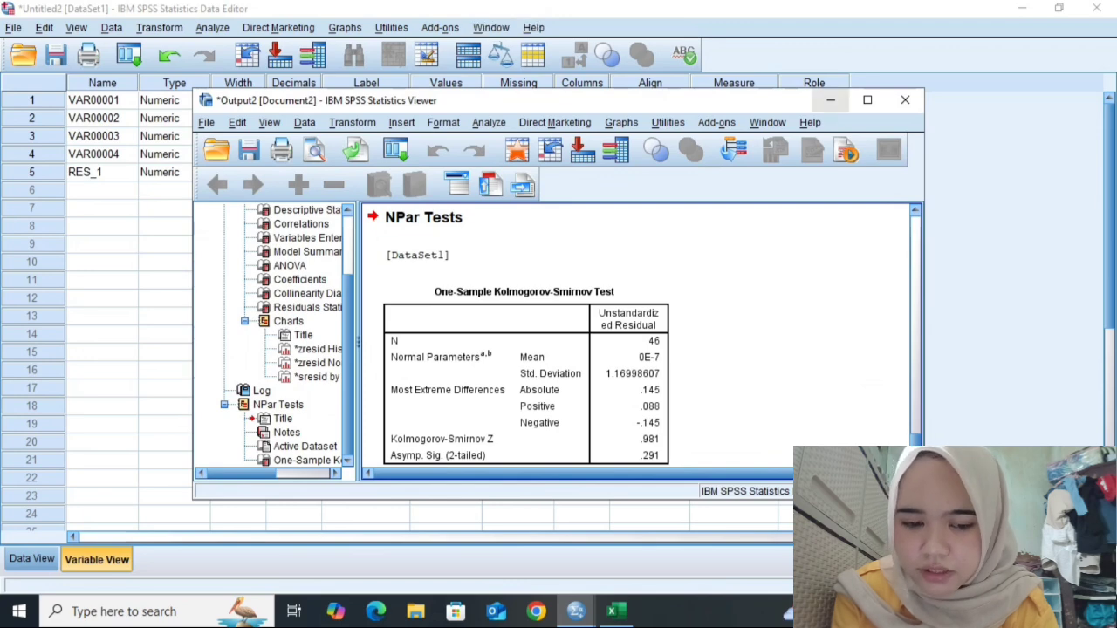
{"action": "left_click", "coordinate": [830, 100]}
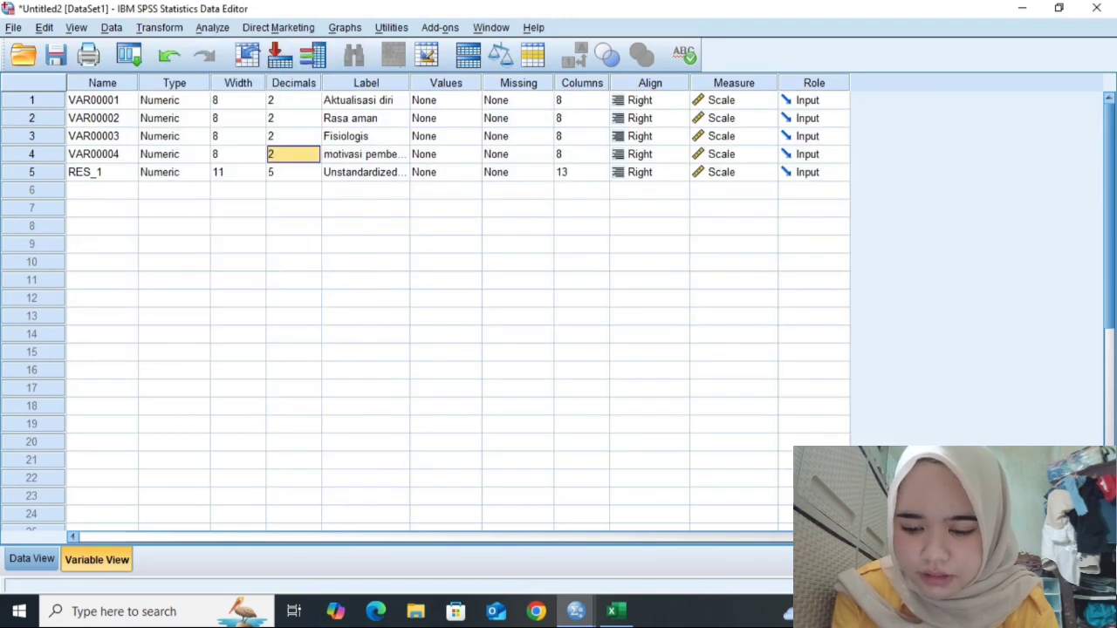
- Compute a new variable named AbsRes with the expression Abs(RES_1)
{"action": "left_click", "coordinate": [160, 28]}
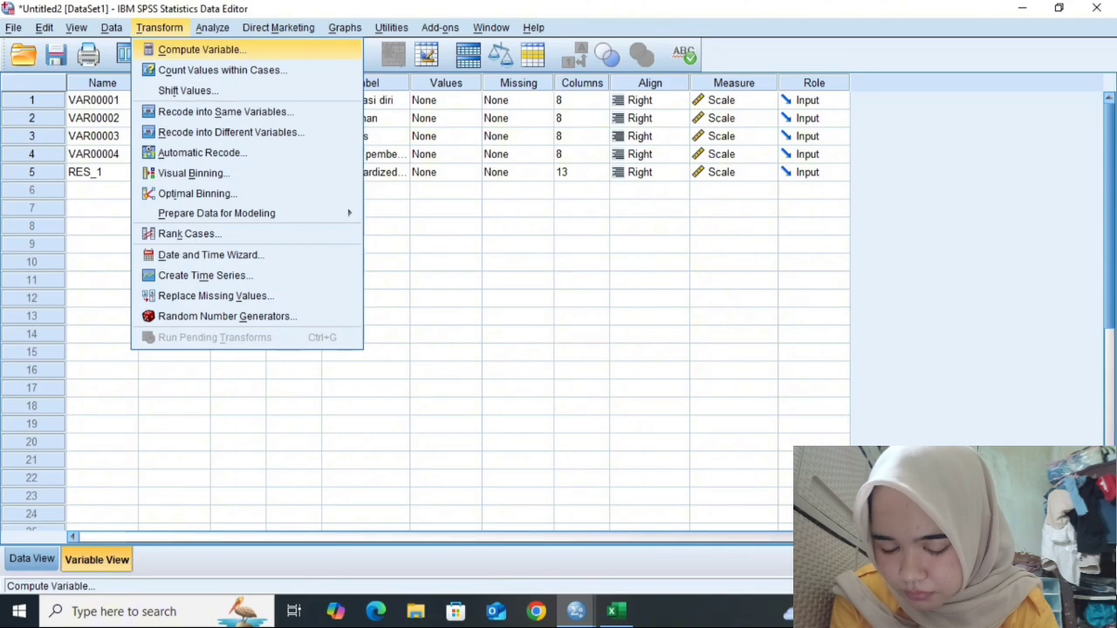
{"action": "key", "text": "Return"}
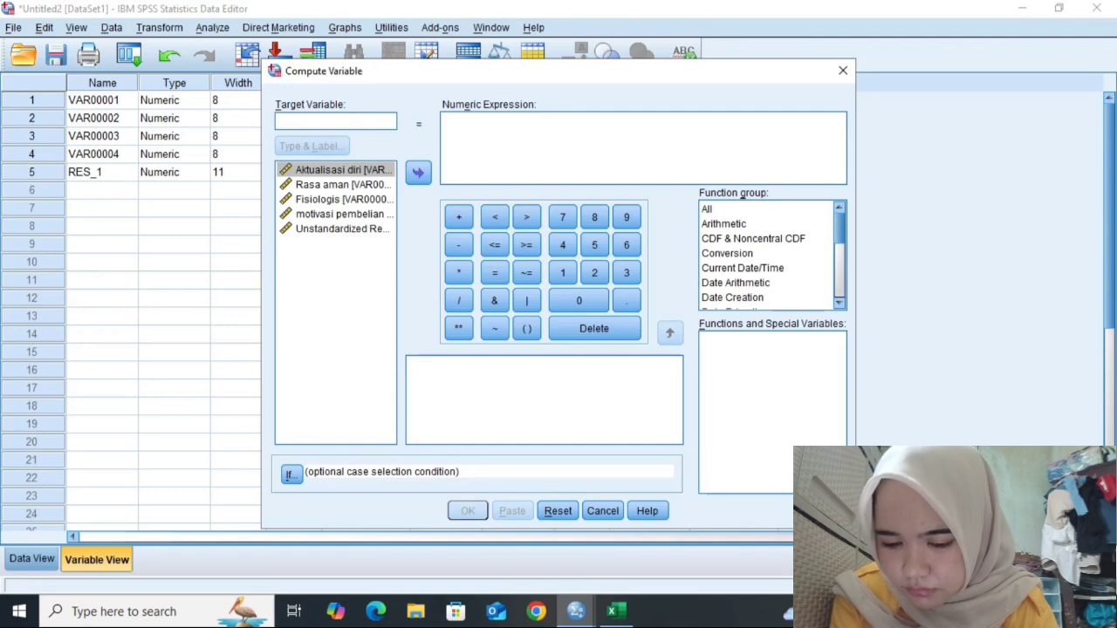
{"action": "type", "text": "Ab"}
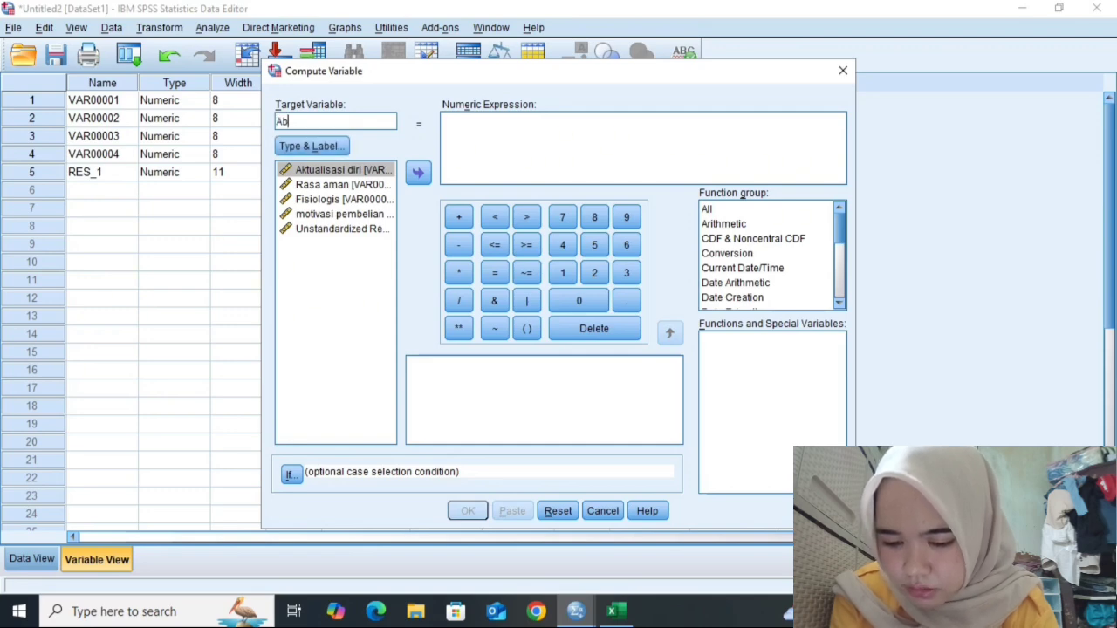
{"action": "type", "text": "sR"}
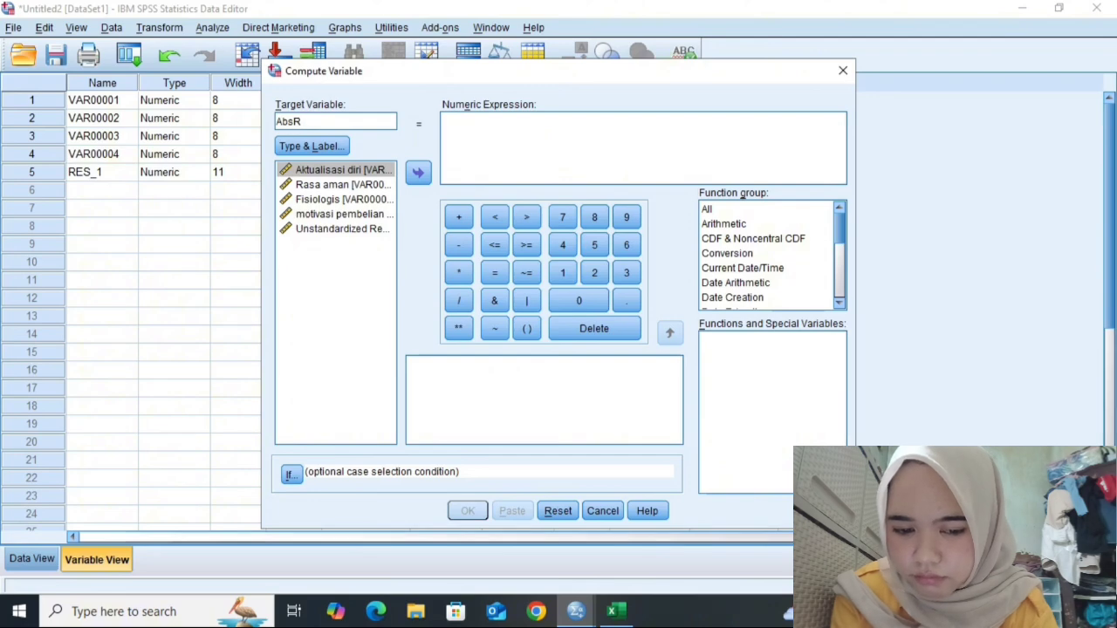
{"action": "type", "text": "es"}
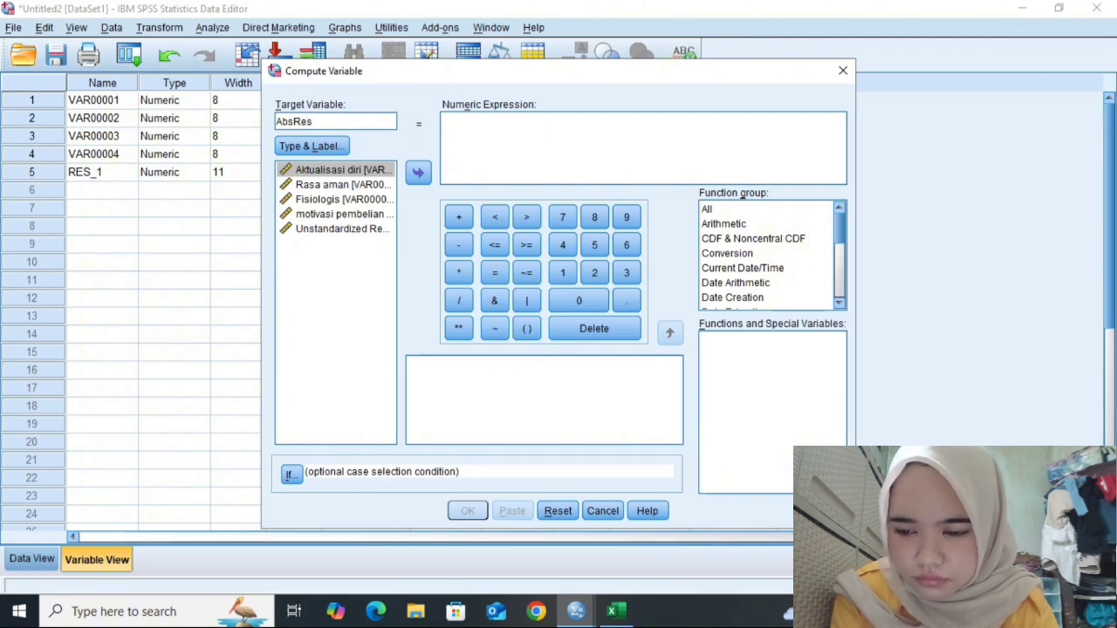
{"action": "left_click", "coordinate": [524, 135]}
{"action": "type", "text": "a"}
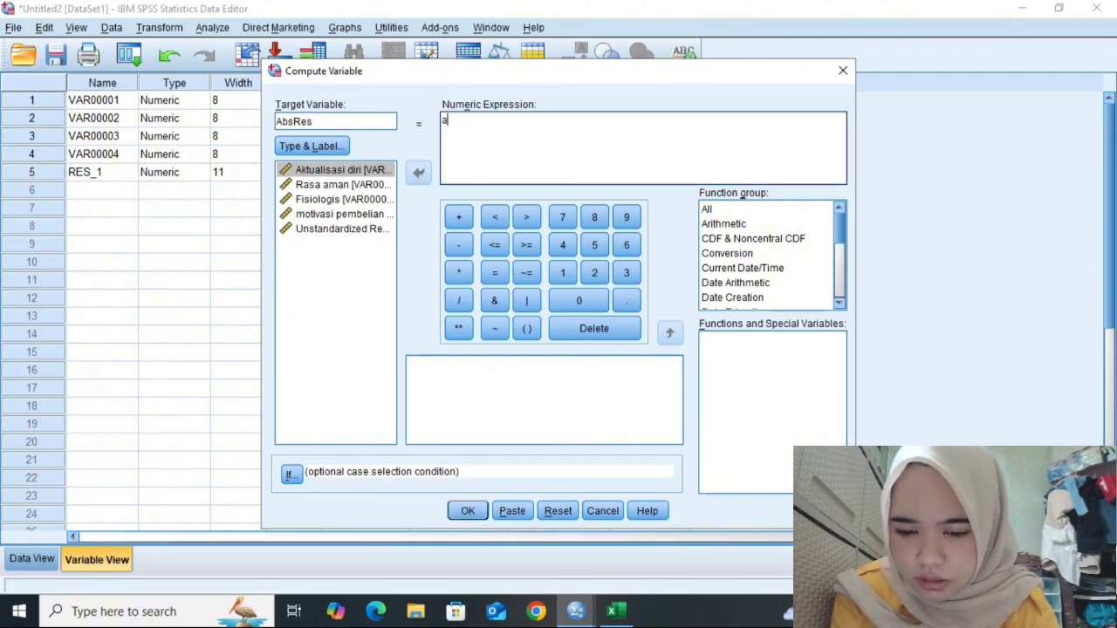
{"action": "key", "text": "BackSpace"}
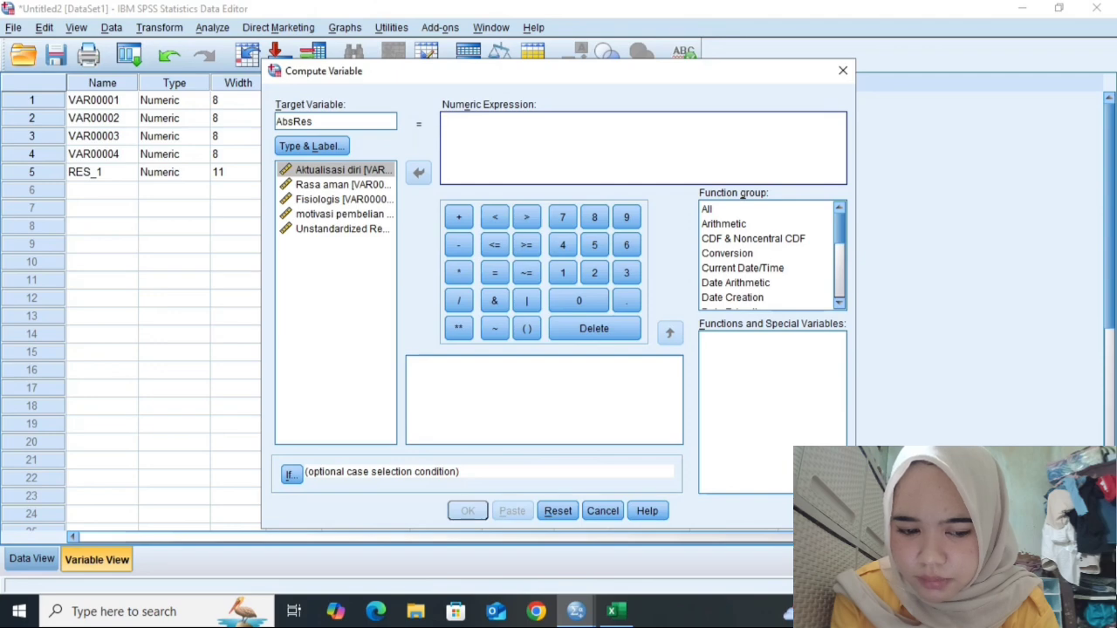
{"action": "type", "text": "Abs"}
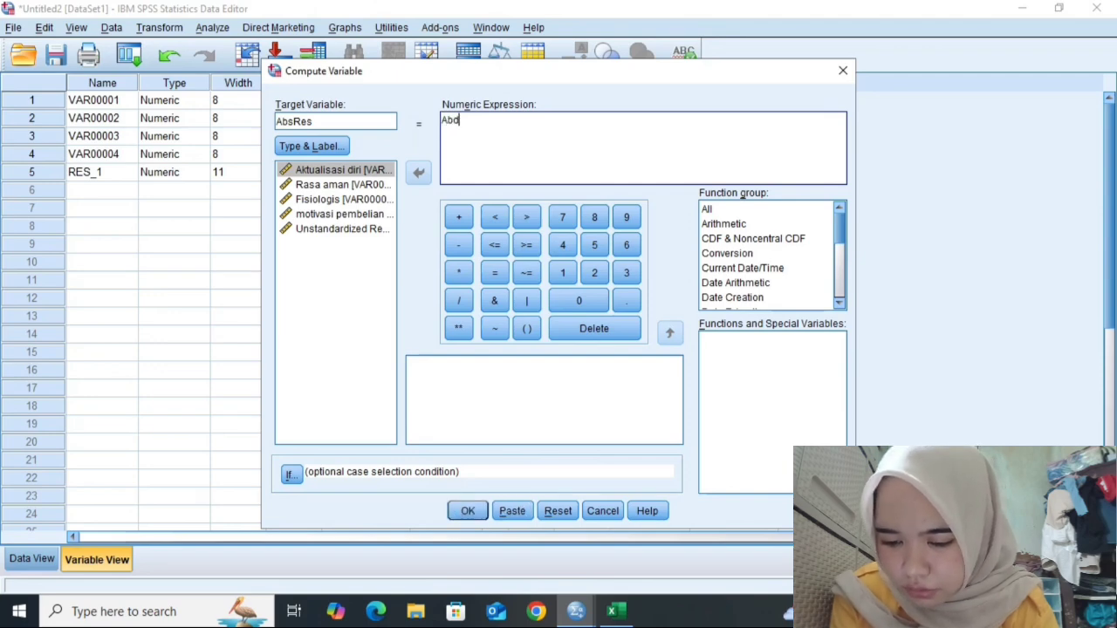
{"action": "key", "text": "BackSpace"}
{"action": "type", "text": "s"}
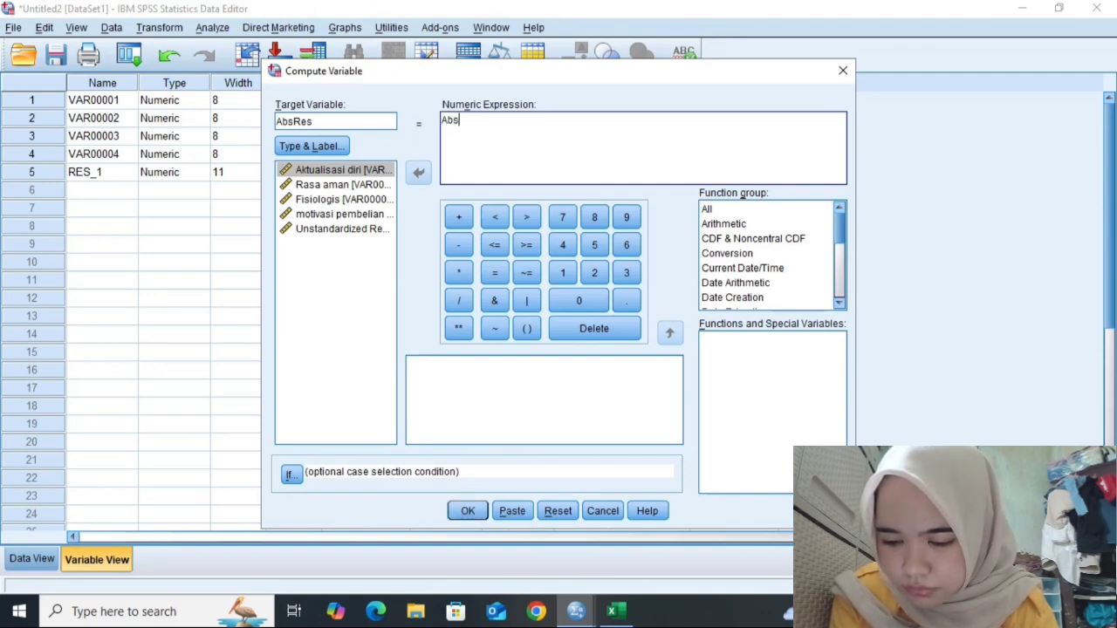
{"action": "type", "text": "("}
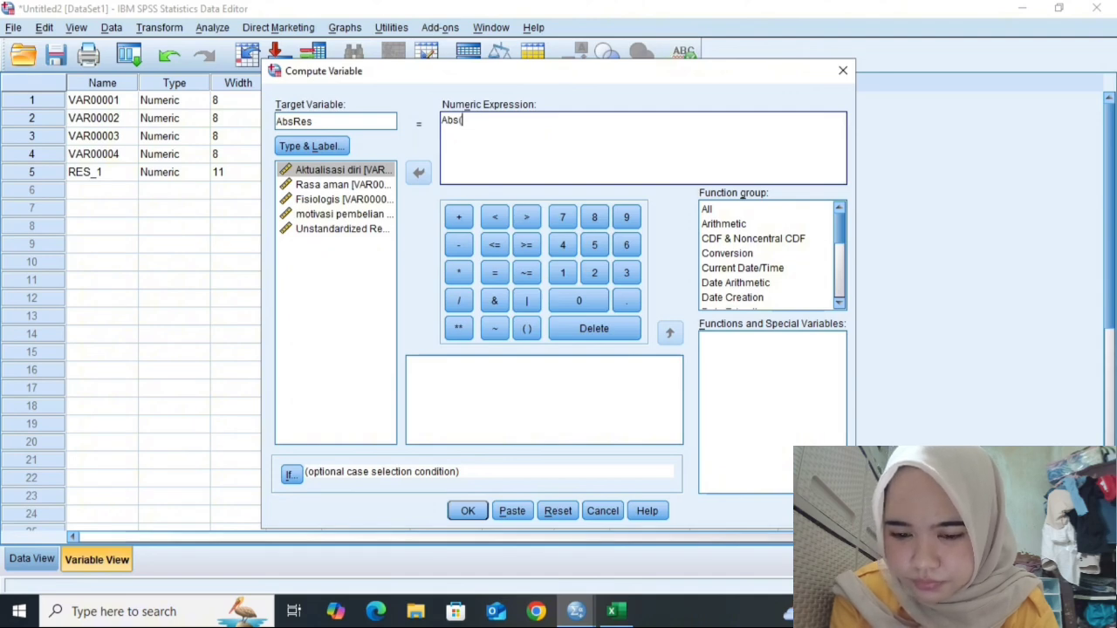
{"action": "type", "text": "RES"}
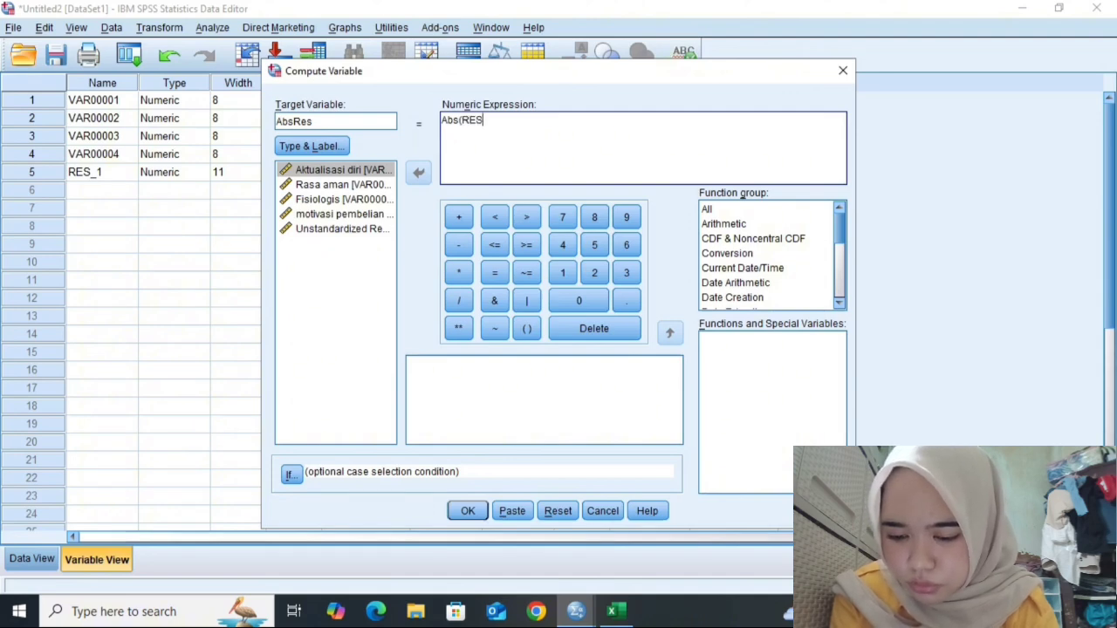
{"action": "type", "text": "_"}
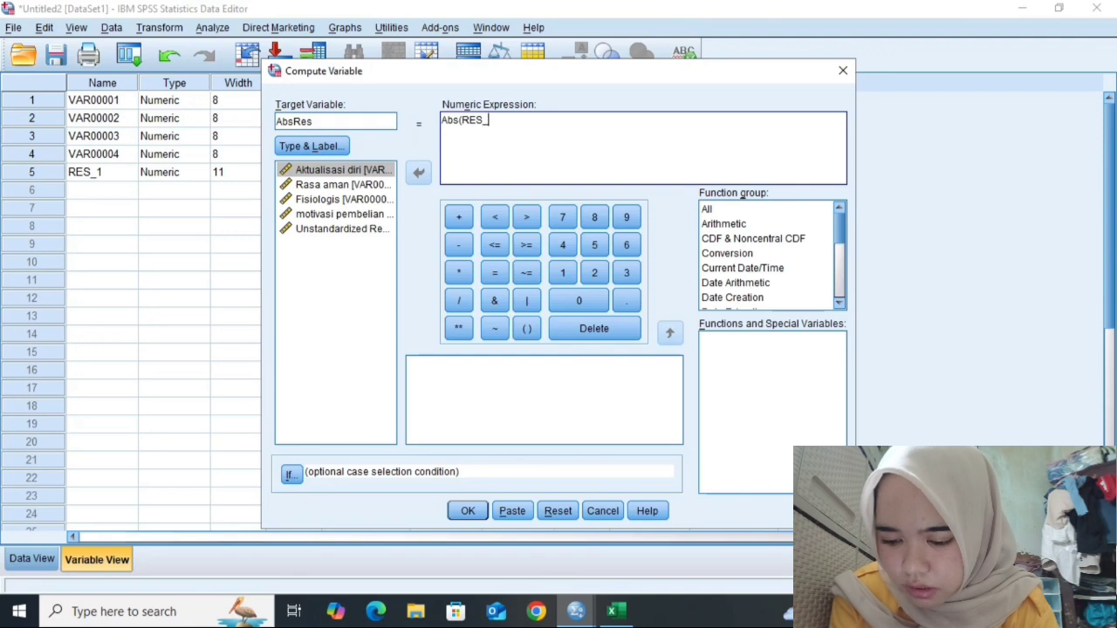
{"action": "type", "text": "1)"}
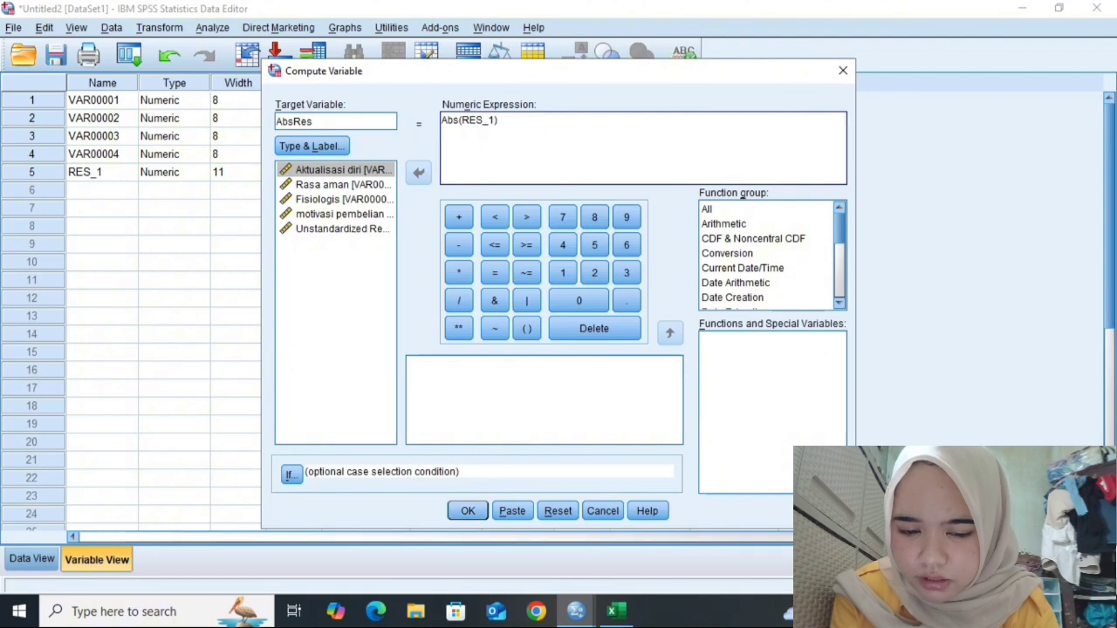
{"action": "key", "text": "Return"}
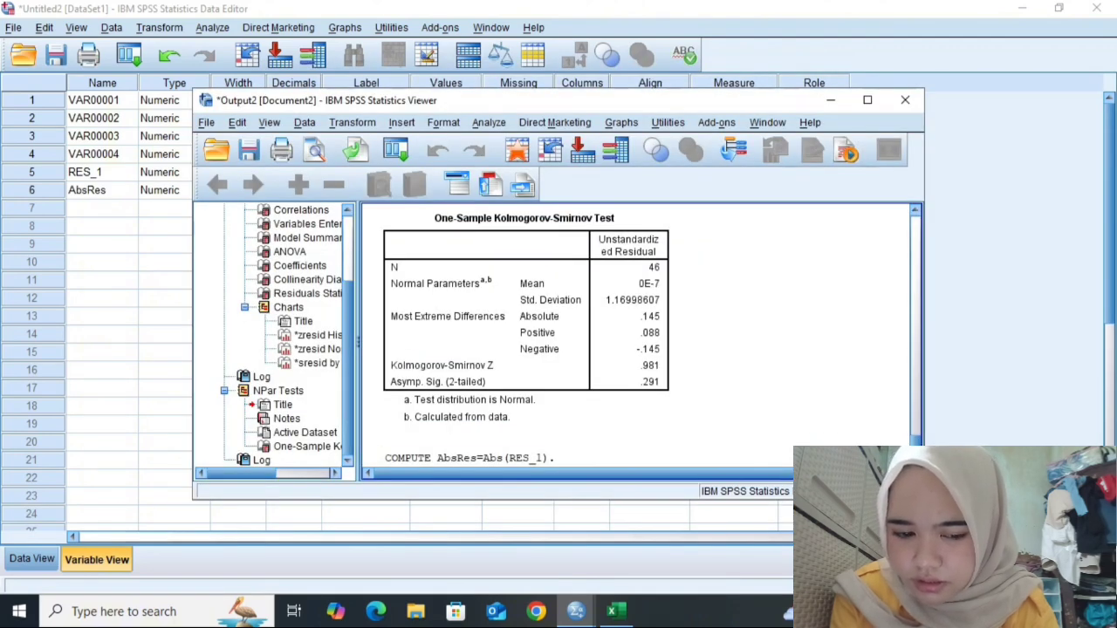
- Open Linear Regression and replace the dependent variable with AbsRes, keeping the three predictors as independents
{"action": "left_click", "coordinate": [212, 27]}
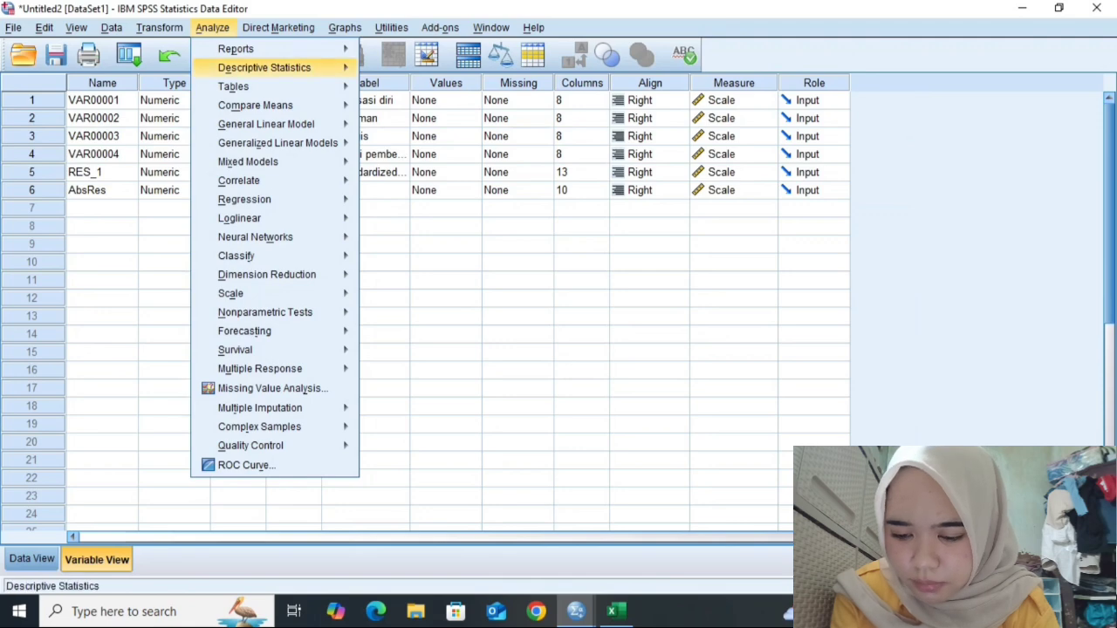
{"action": "mouse_move", "coordinate": [253, 218]}
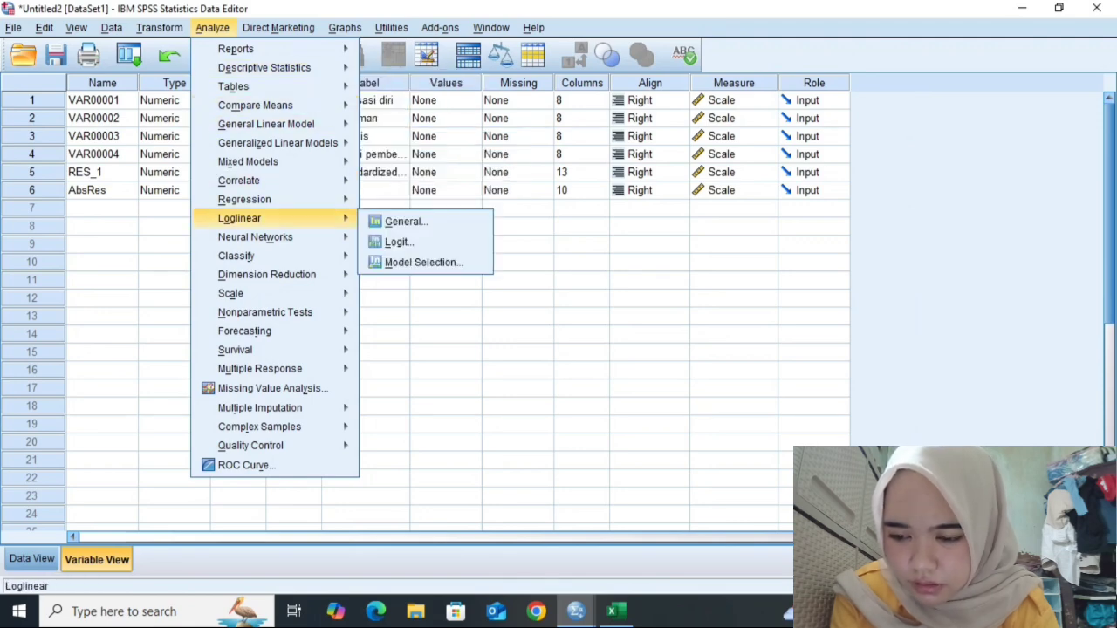
{"action": "mouse_move", "coordinate": [253, 199]}
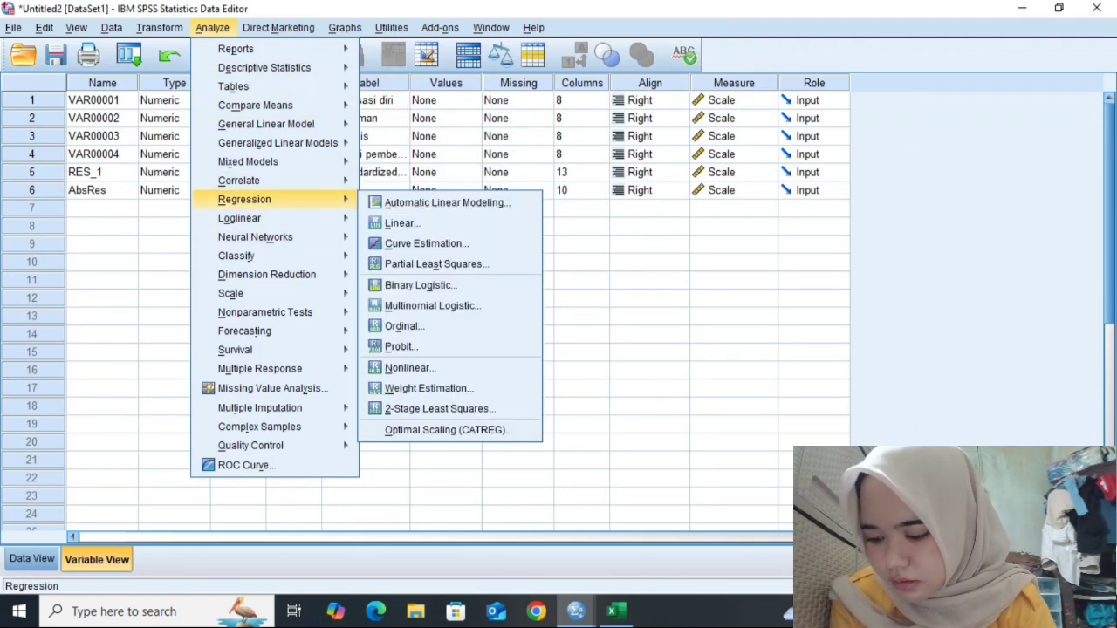
{"action": "left_click", "coordinate": [401, 222]}
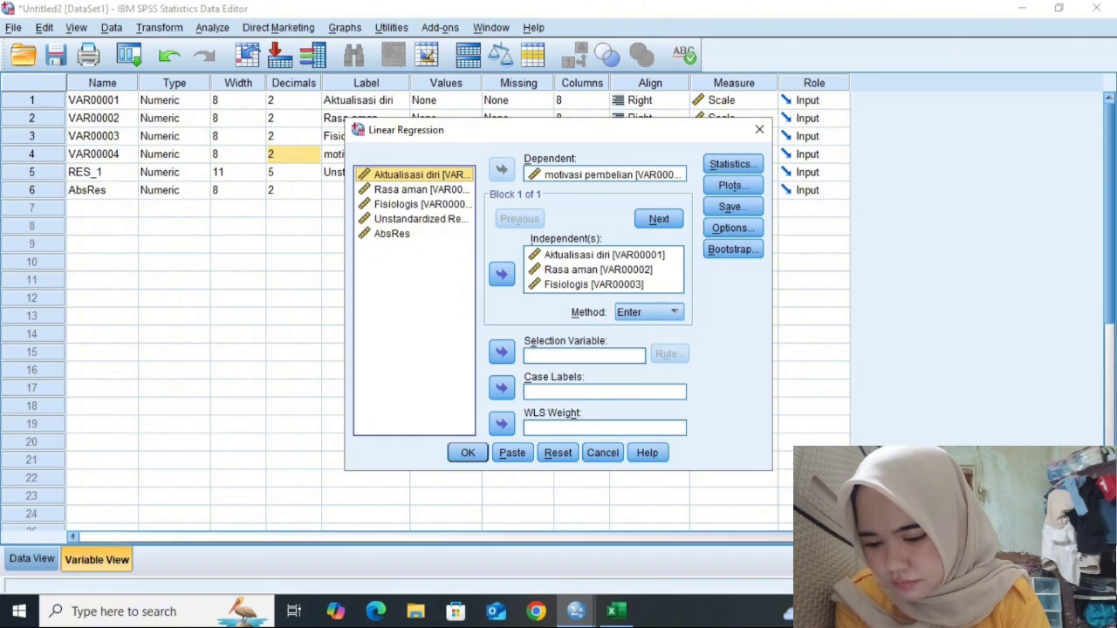
{"action": "left_click", "coordinate": [606, 174]}
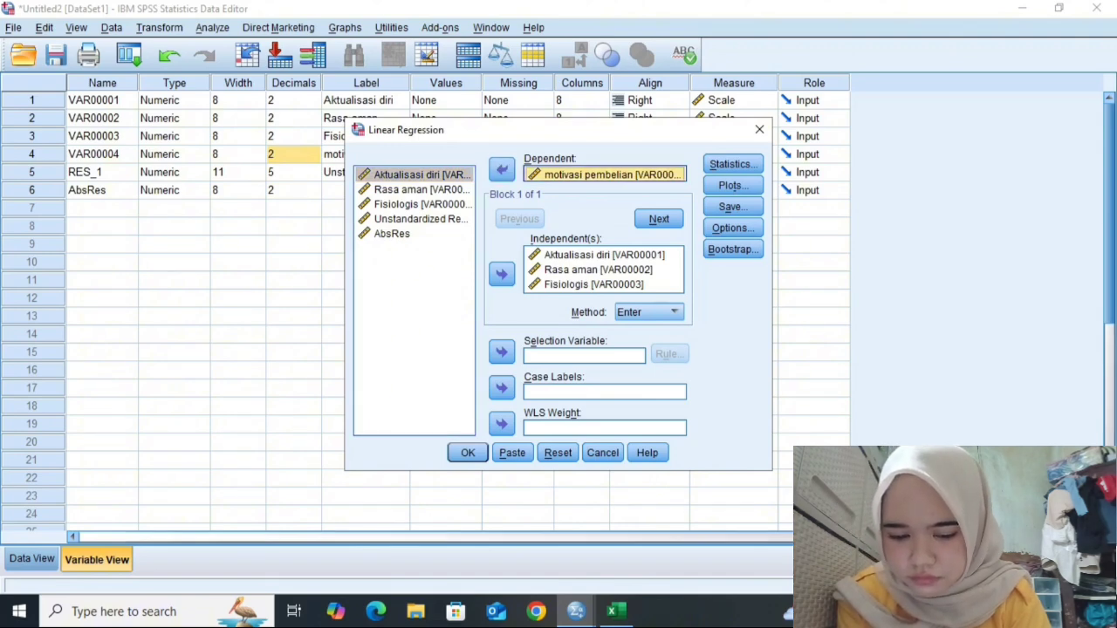
{"action": "left_click", "coordinate": [501, 170]}
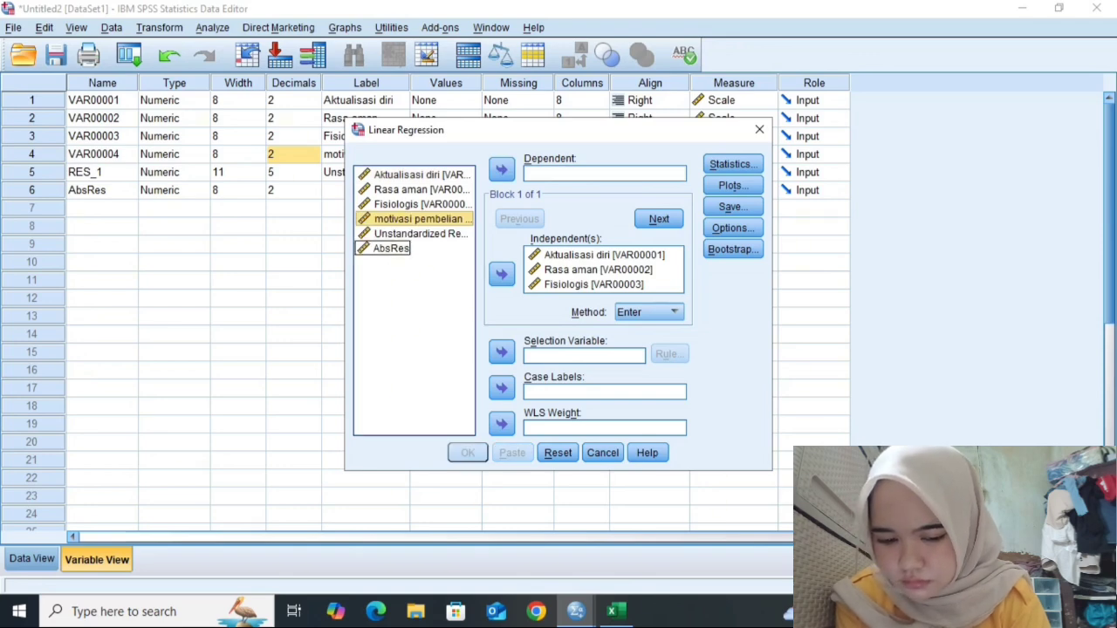
{"action": "left_click", "coordinate": [392, 249]}
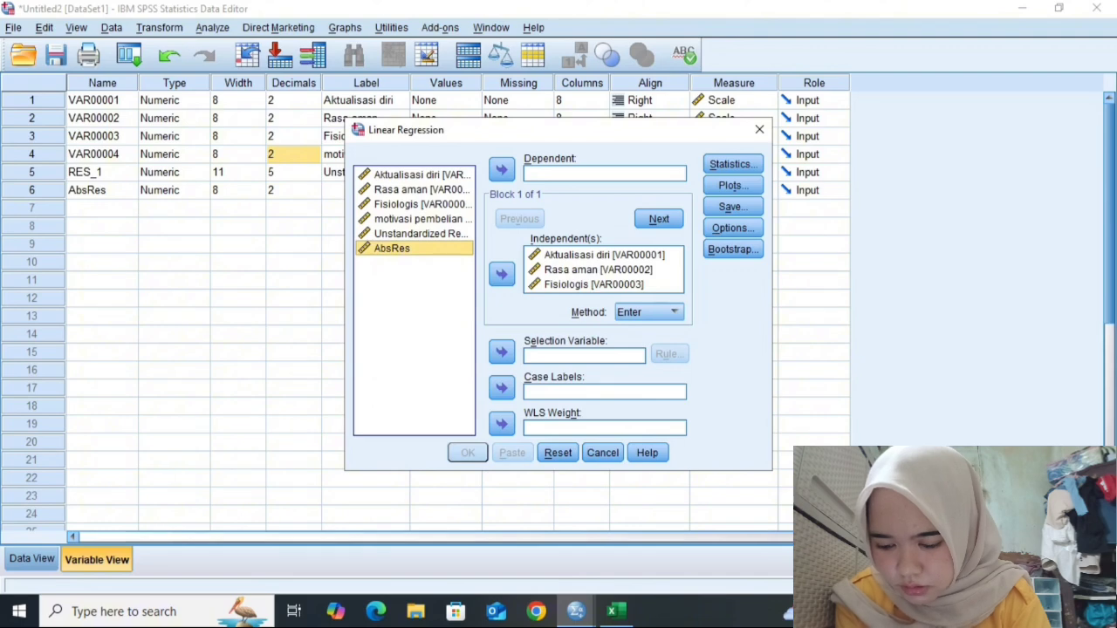
{"action": "left_click", "coordinate": [502, 170]}
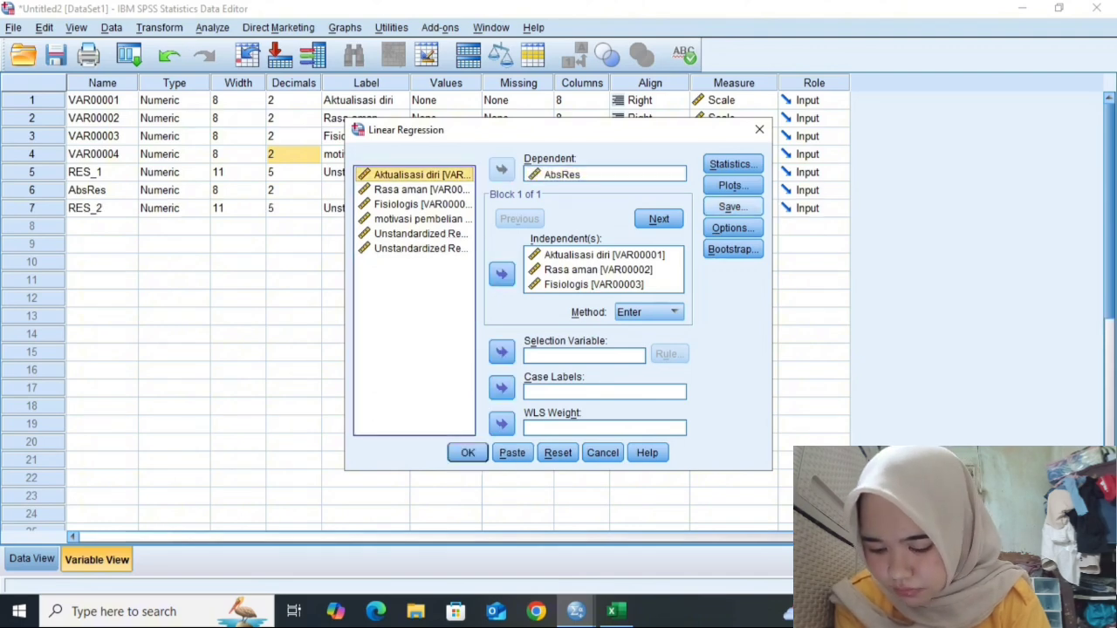
- Turn off saving unstandardized residuals and run the regression
{"action": "left_click", "coordinate": [731, 207]}
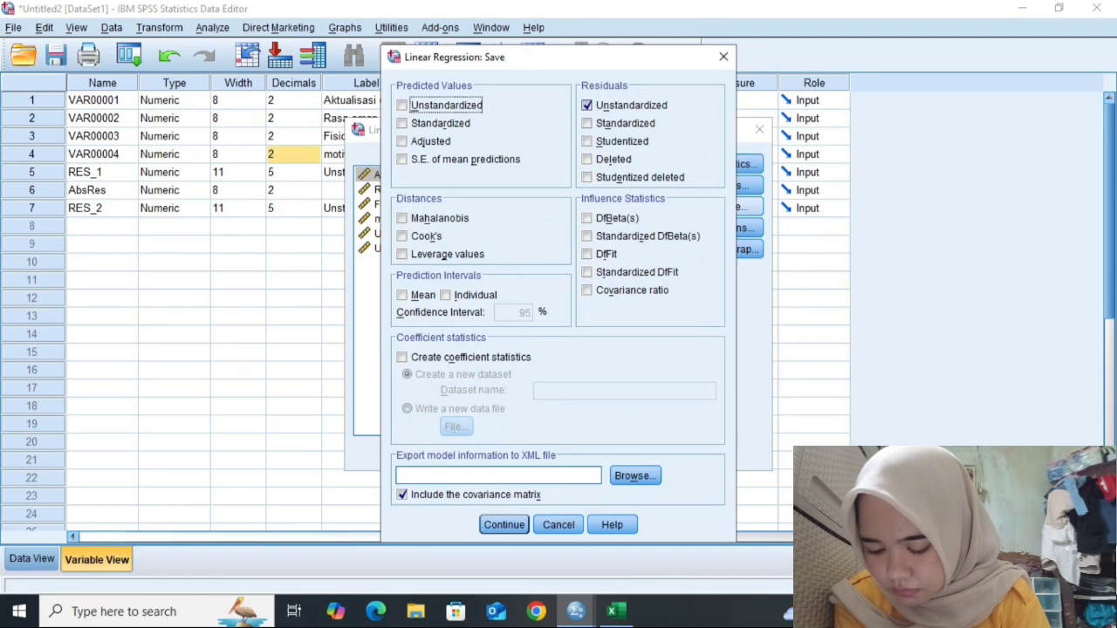
{"action": "left_click", "coordinate": [587, 104]}
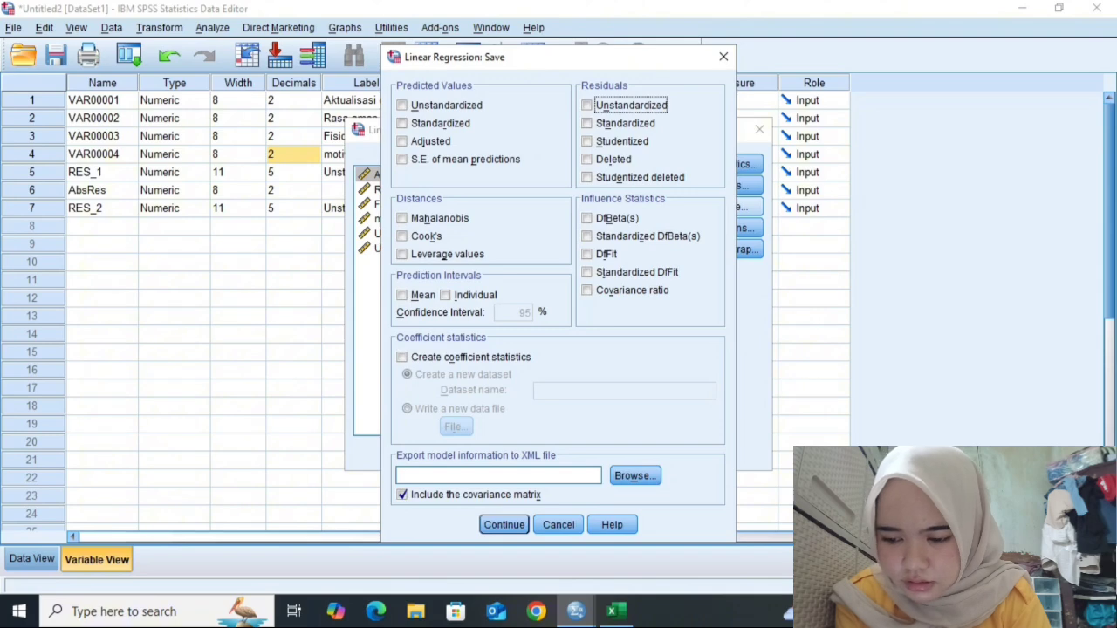
{"action": "left_click", "coordinate": [504, 525]}
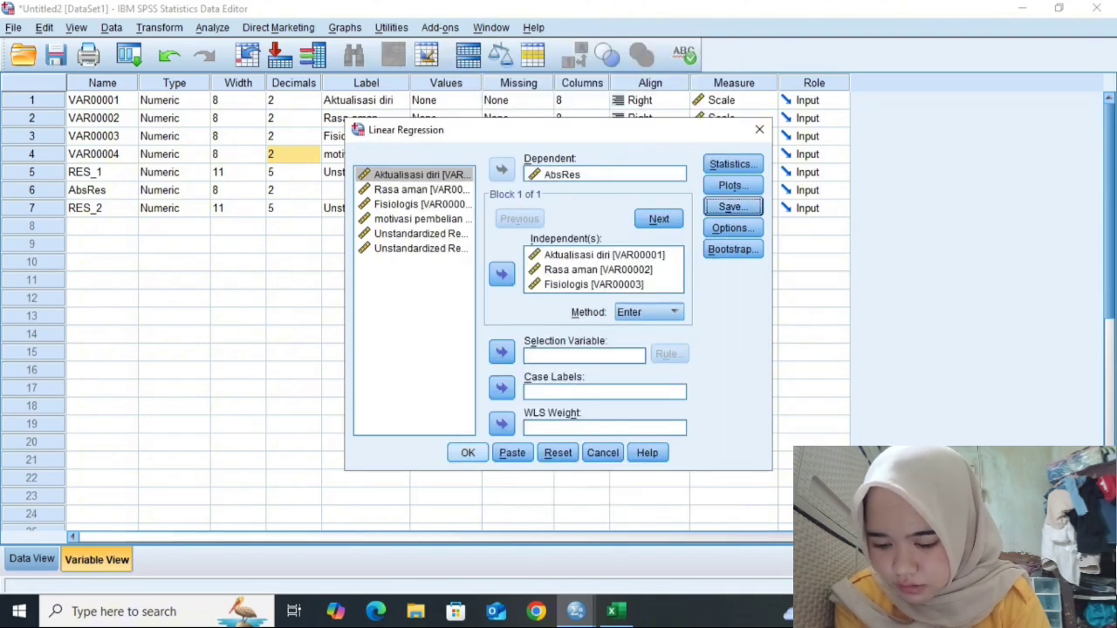
{"action": "left_click", "coordinate": [467, 453]}
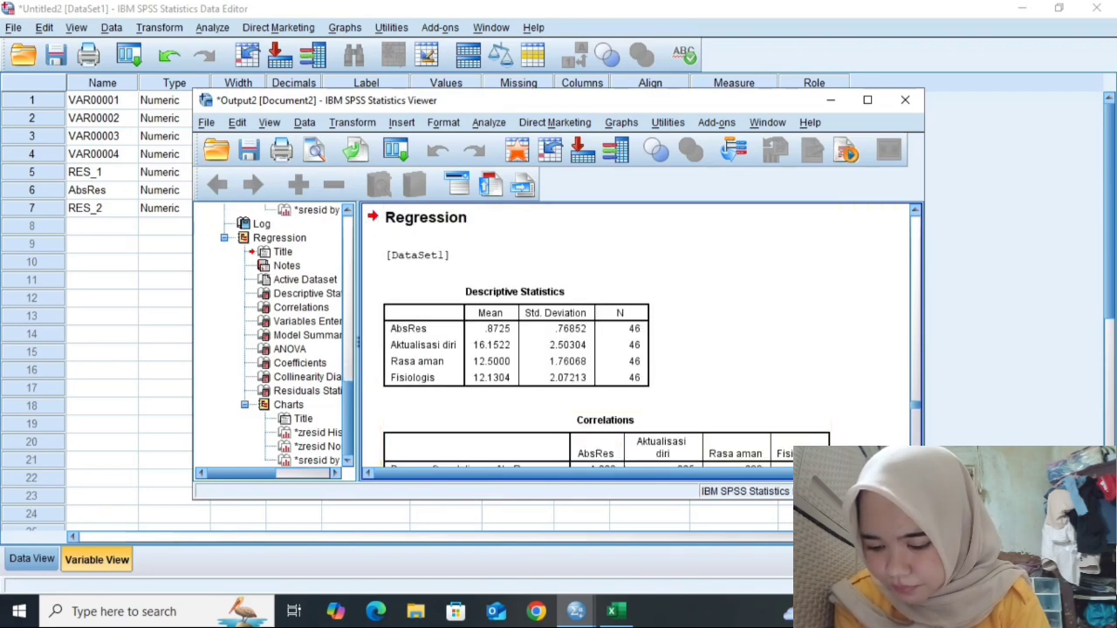
- Scroll through the AbsRes regression output to examine the Coefficients table and residual charts
{"action": "scroll", "coordinate": [641, 340], "scroll_direction": "down", "scroll_amount": 20}
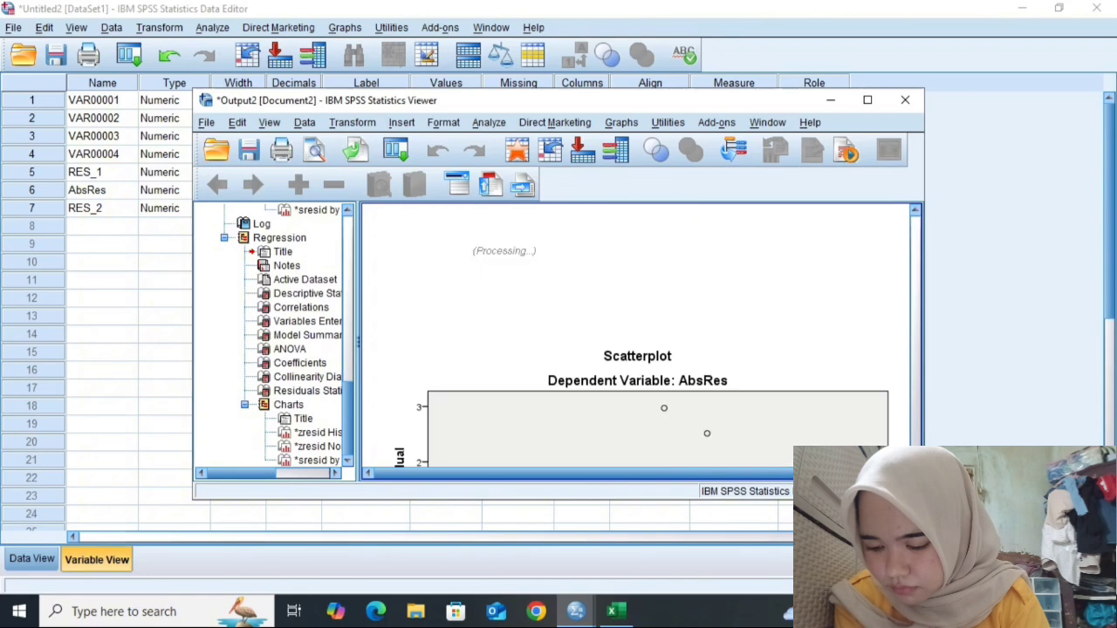
{"action": "scroll", "coordinate": [641, 341], "scroll_direction": "up", "scroll_amount": 8}
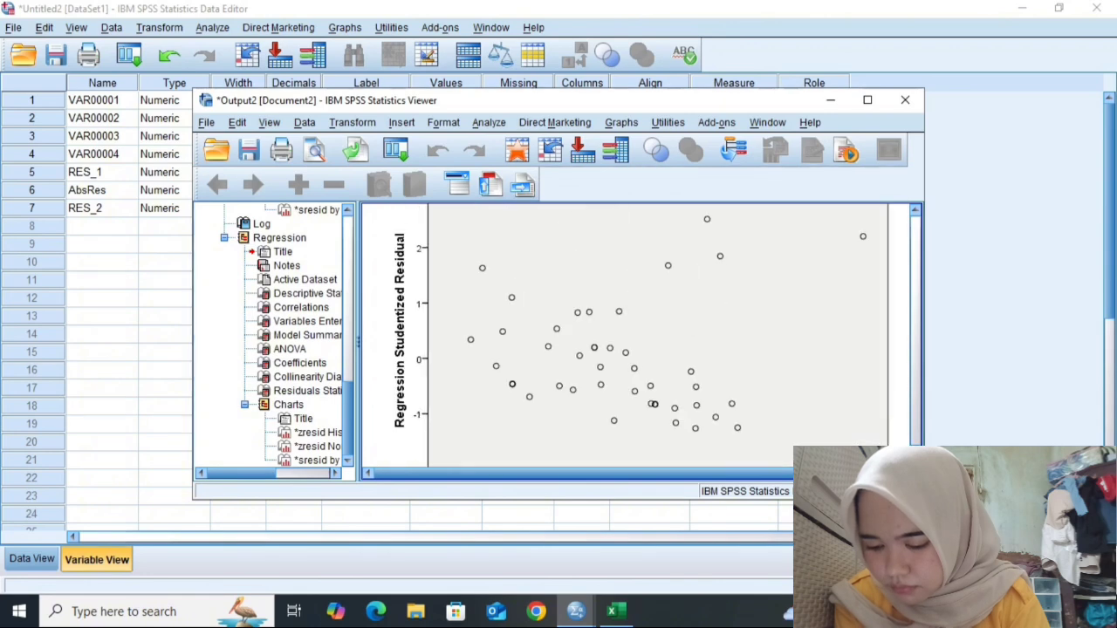
{"action": "scroll", "coordinate": [641, 340], "scroll_direction": "down", "scroll_amount": 3}
{"action": "scroll", "coordinate": [640, 340], "scroll_direction": "down", "scroll_amount": 15}
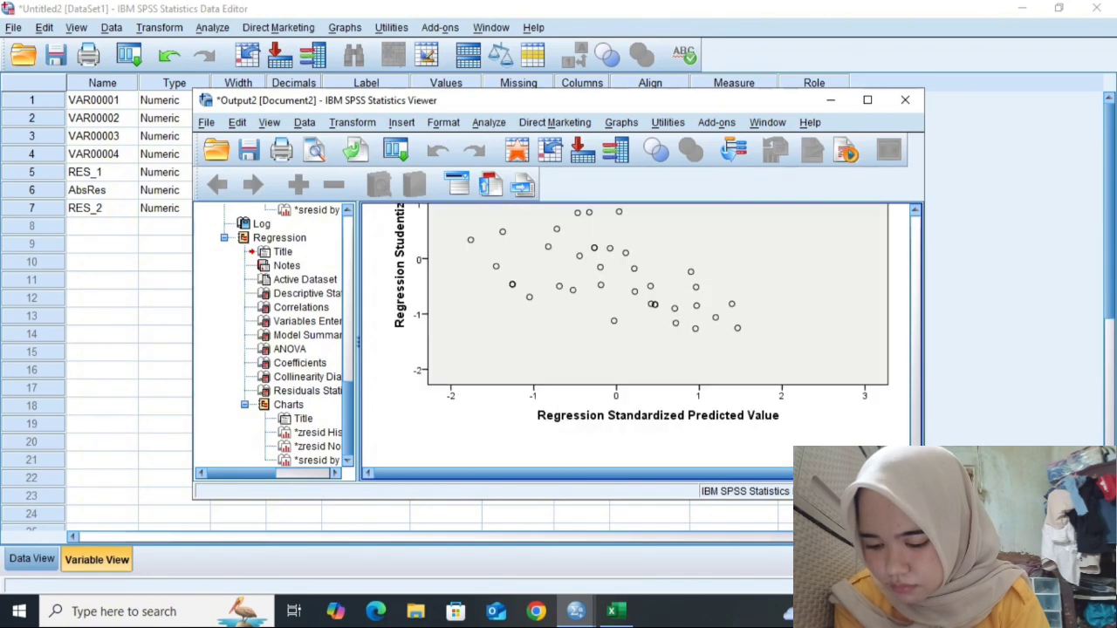
{"action": "scroll", "coordinate": [641, 340], "scroll_direction": "up", "scroll_amount": 3}
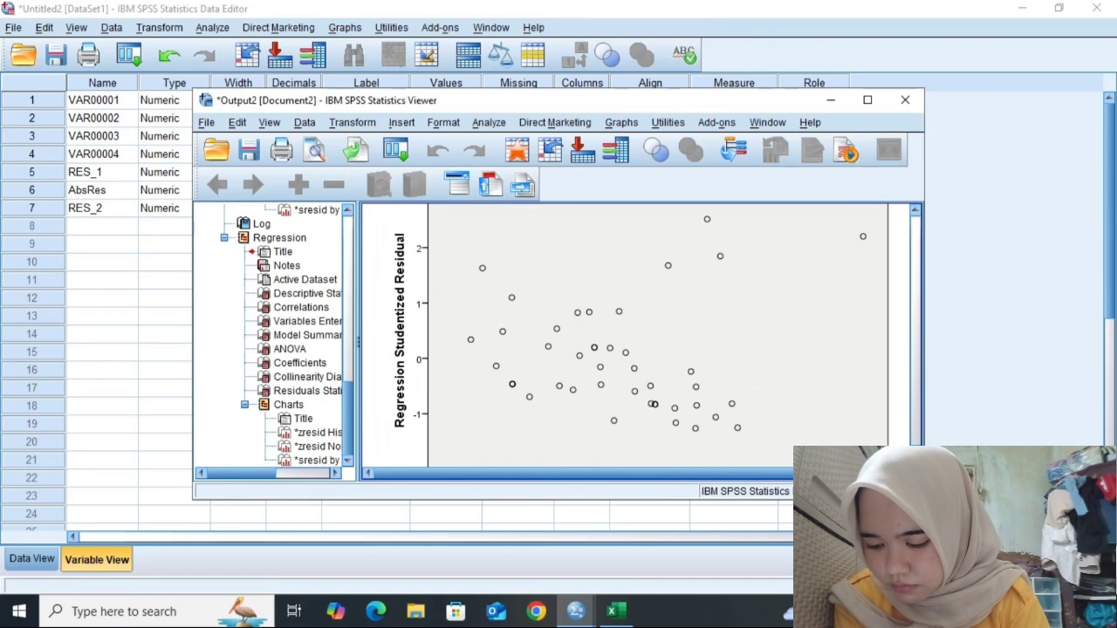
{"action": "scroll", "coordinate": [641, 340], "scroll_direction": "up", "scroll_amount": 10}
{"action": "scroll", "coordinate": [640, 340], "scroll_direction": "down", "scroll_amount": 13}
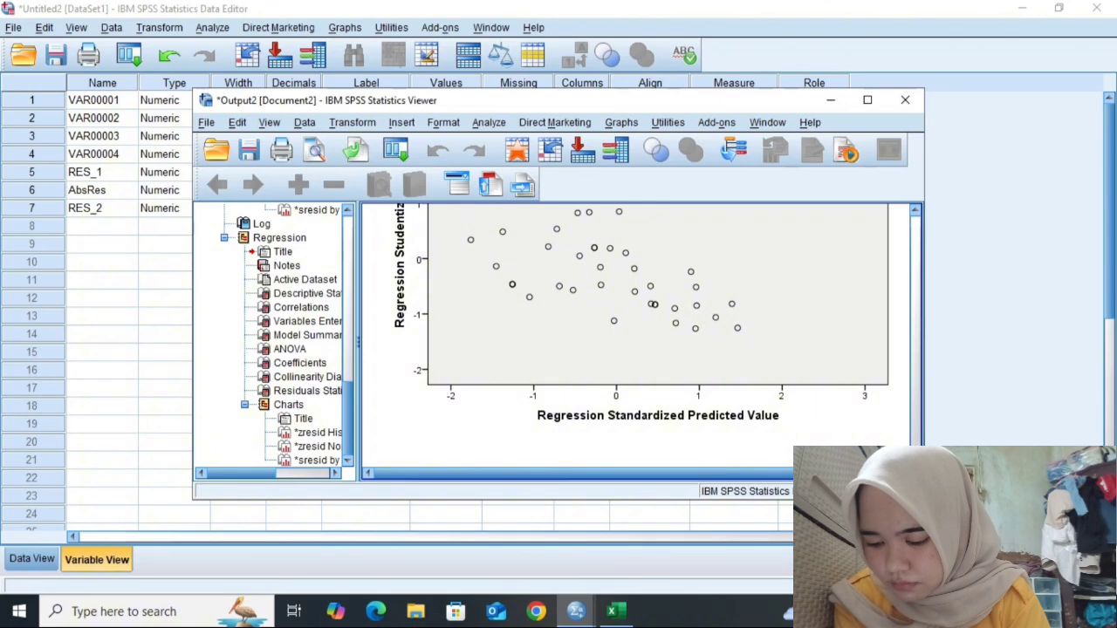
{"action": "scroll", "coordinate": [641, 340], "scroll_direction": "up", "scroll_amount": 8}
{"action": "scroll", "coordinate": [641, 340], "scroll_direction": "up", "scroll_amount": 7}
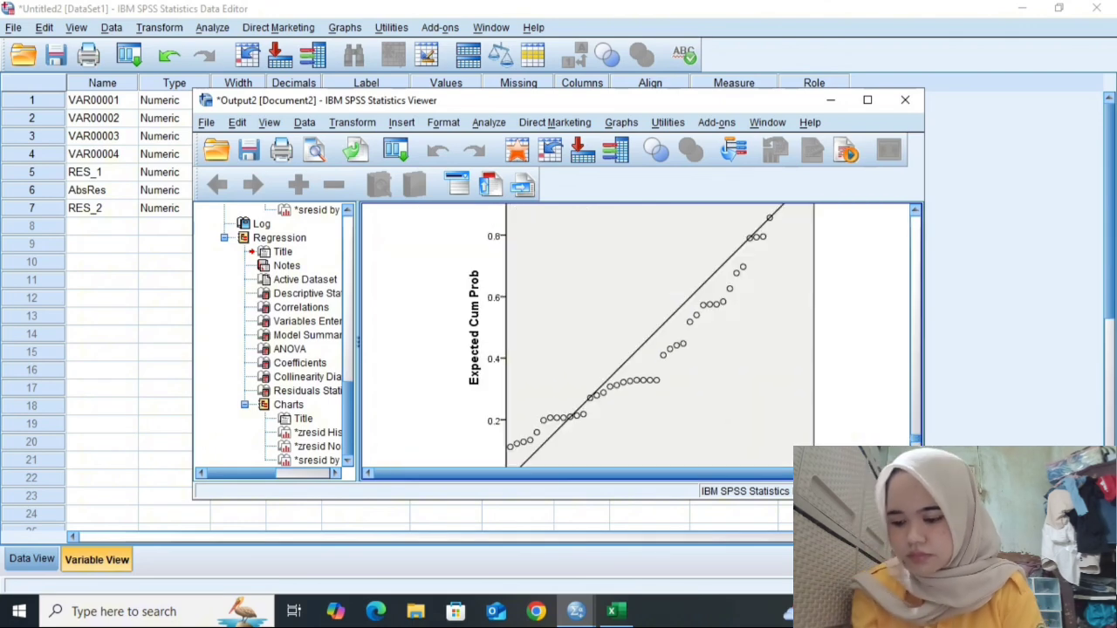
{"action": "scroll", "coordinate": [640, 340], "scroll_direction": "up", "scroll_amount": 8}
{"action": "scroll", "coordinate": [640, 340], "scroll_direction": "up", "scroll_amount": 15}
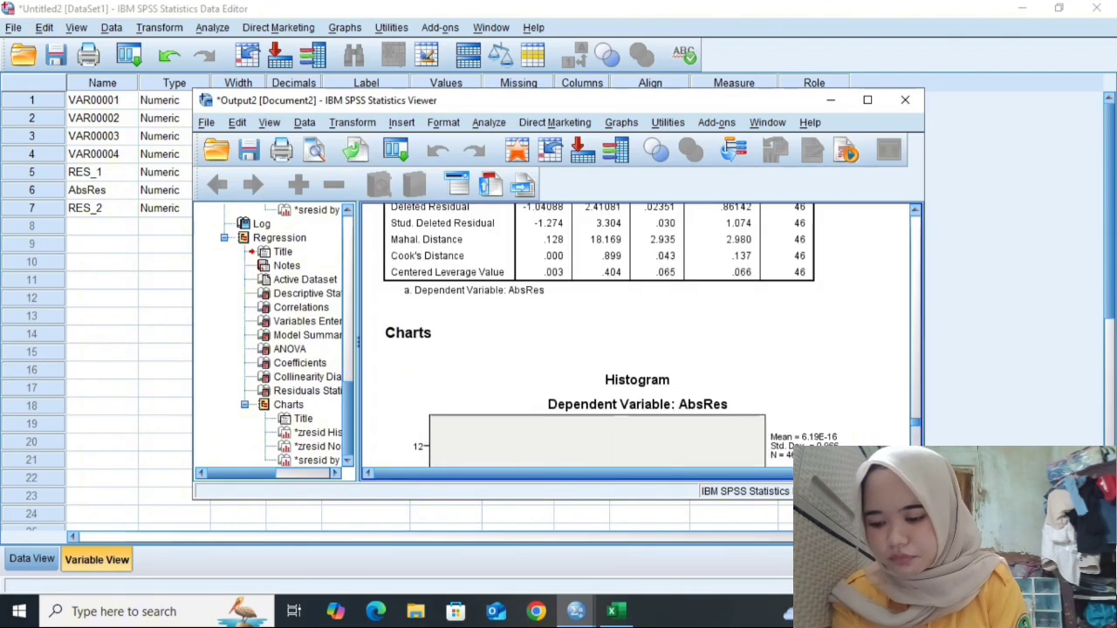
{"action": "scroll", "coordinate": [641, 340], "scroll_direction": "up", "scroll_amount": 10}
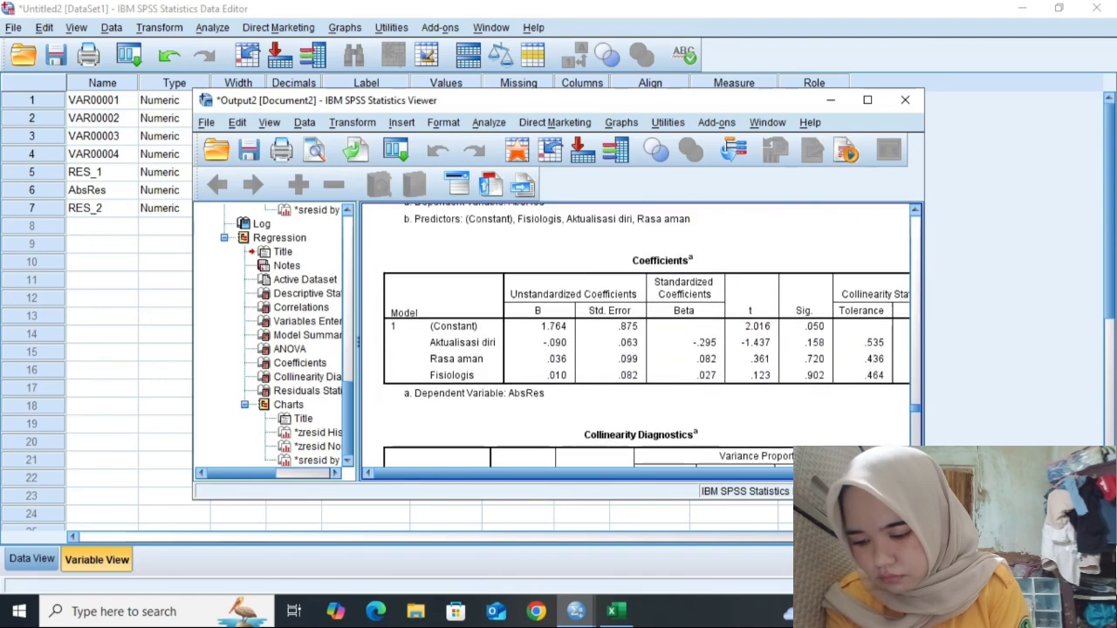
{"action": "scroll", "coordinate": [641, 341], "scroll_direction": "down", "scroll_amount": 20}
{"action": "scroll", "coordinate": [641, 341], "scroll_direction": "down", "scroll_amount": 10}
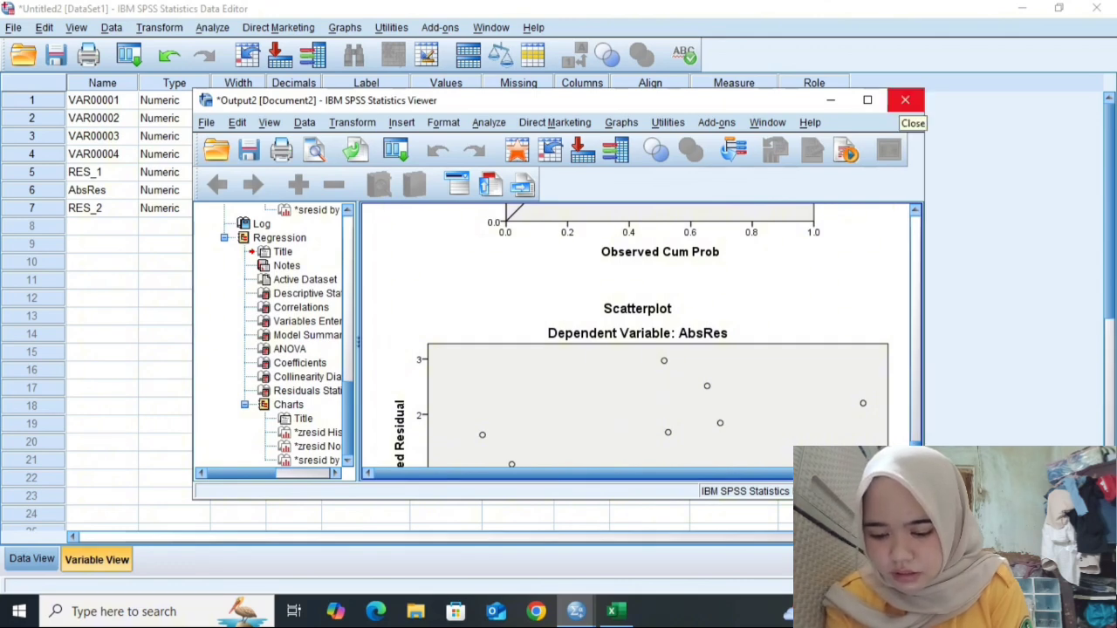
- Save the output viewer contents to Documents as a viewer file named OUTPUT INSTRUMEN KLASIK AYA
{"action": "left_click", "coordinate": [905, 100]}
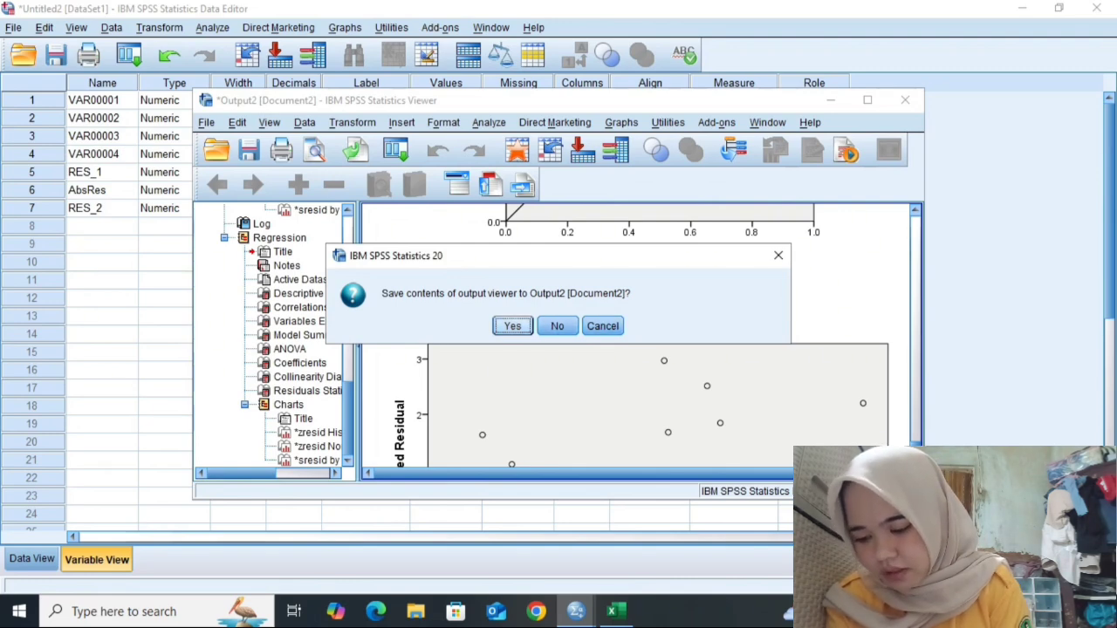
{"action": "key", "text": "Escape"}
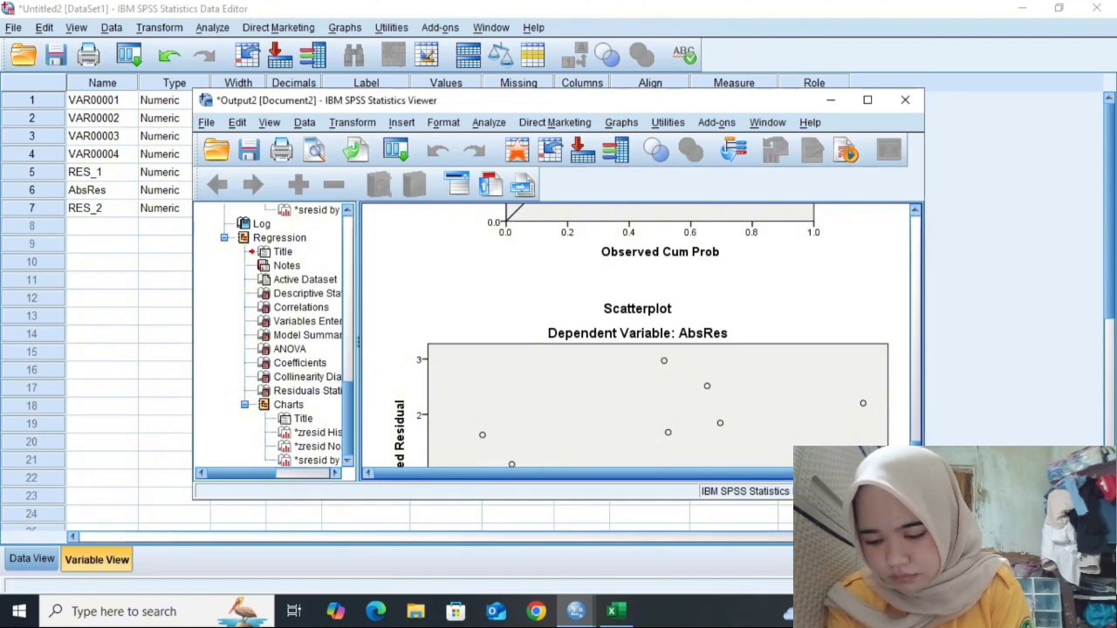
{"action": "key", "text": "ctrl+s"}
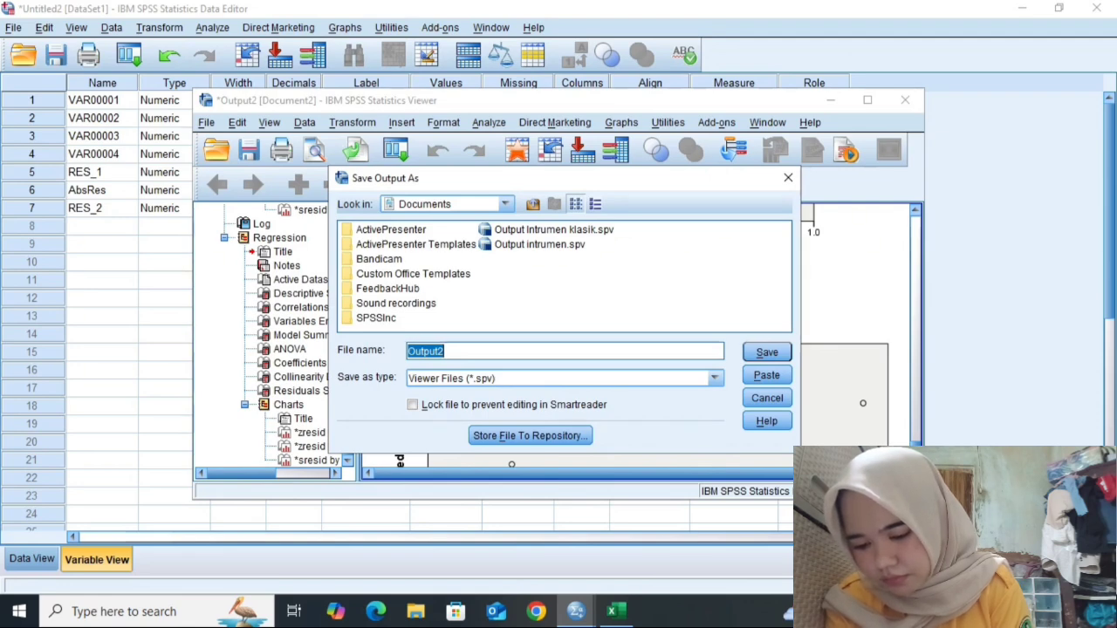
{"action": "type", "text": "OUT"}
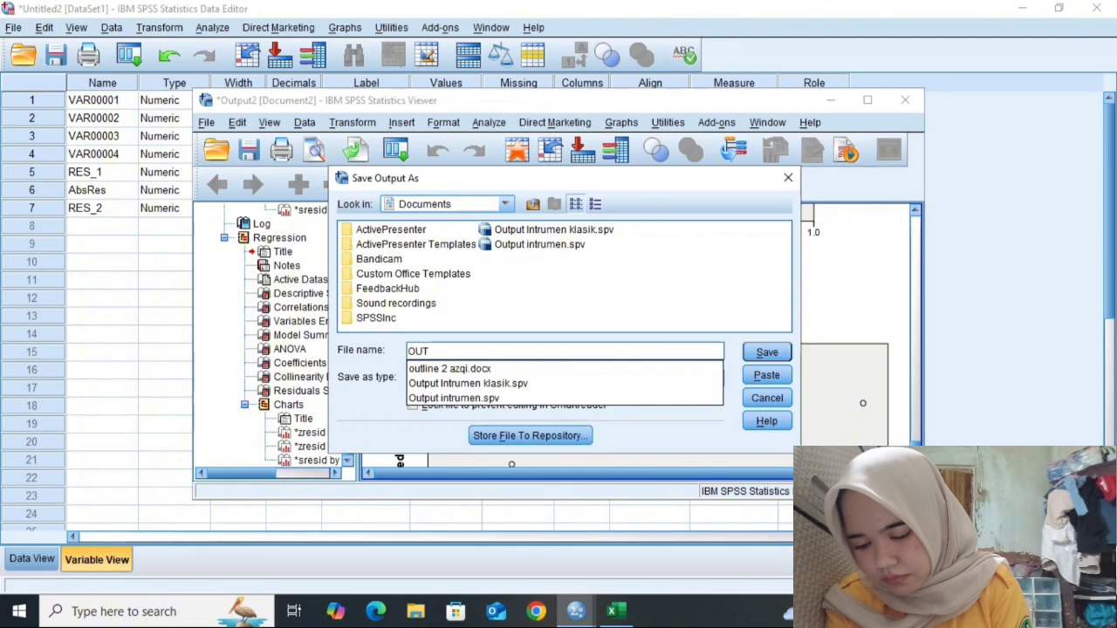
{"action": "type", "text": "PUT IN"}
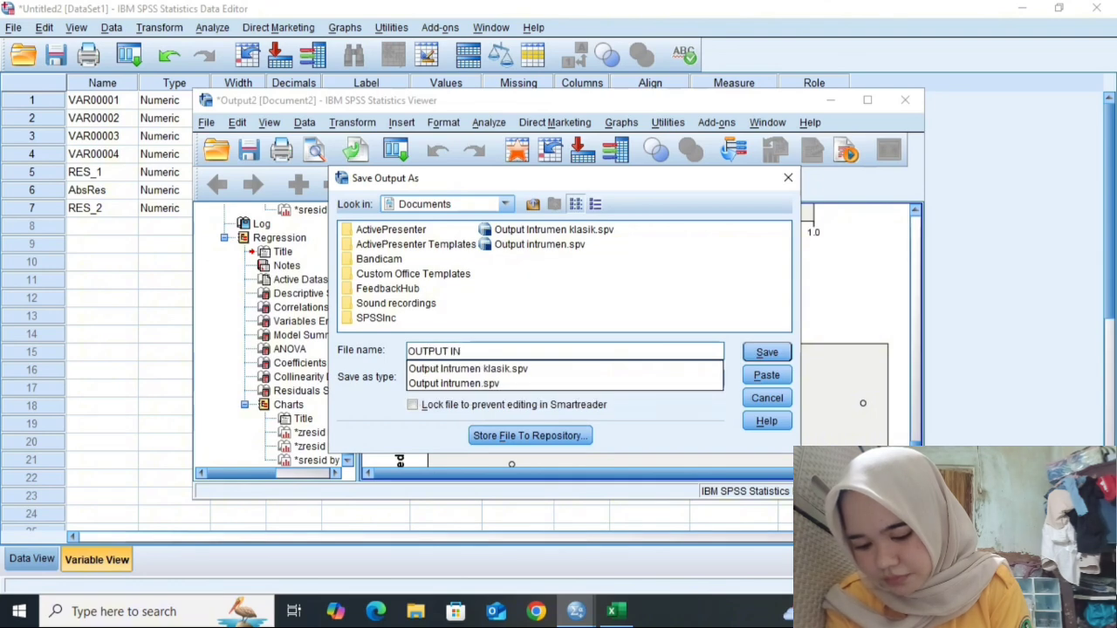
{"action": "type", "text": "STRU"}
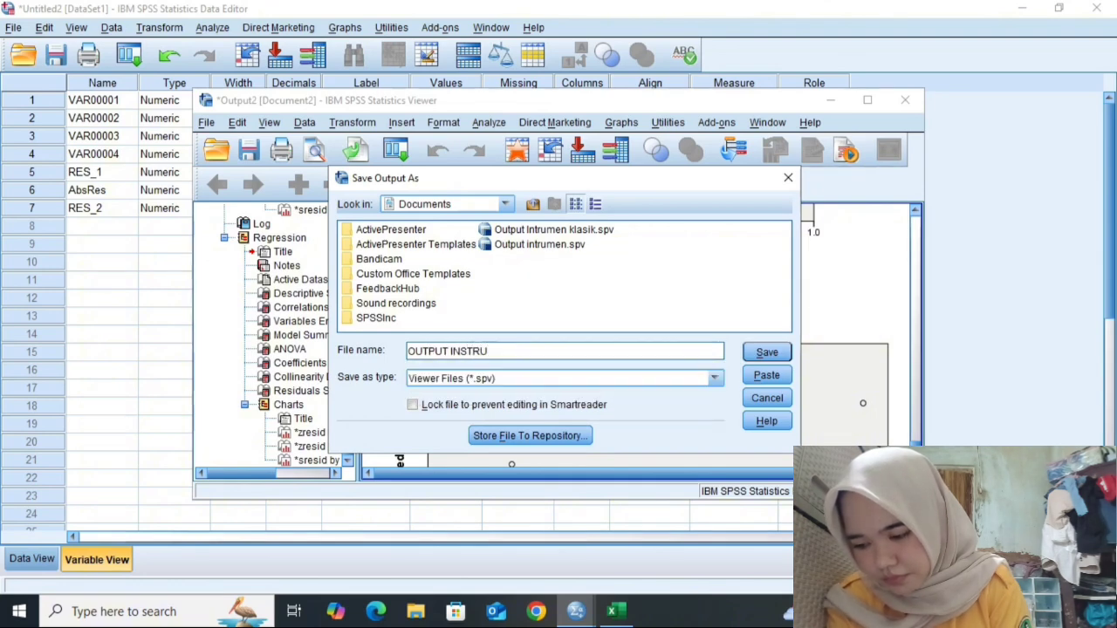
{"action": "type", "text": "MEN KLA"}
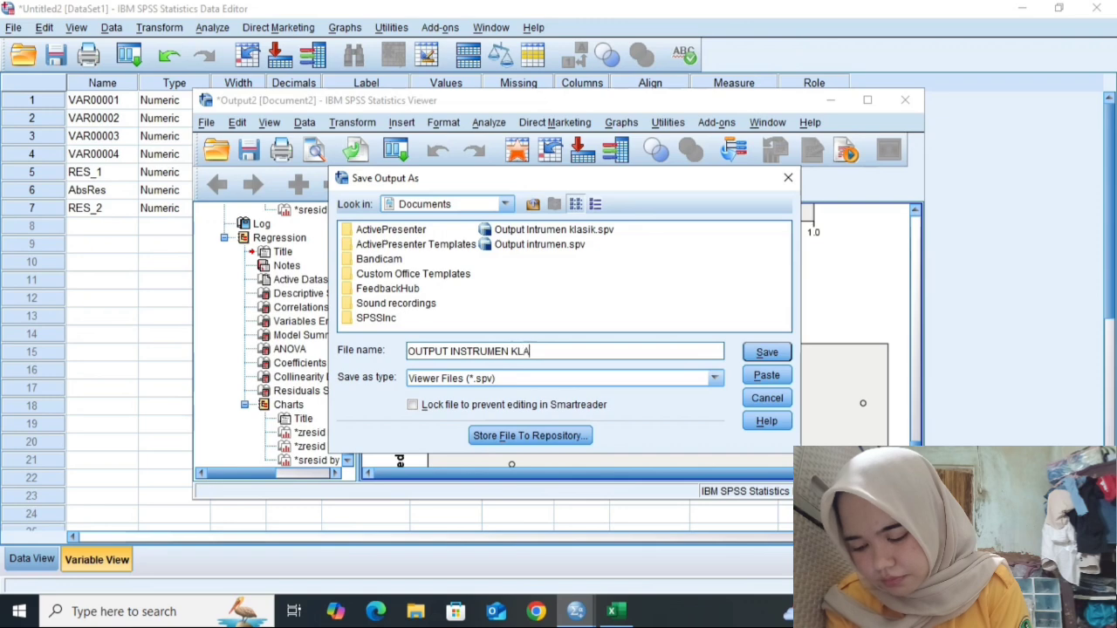
{"action": "type", "text": "SIK"}
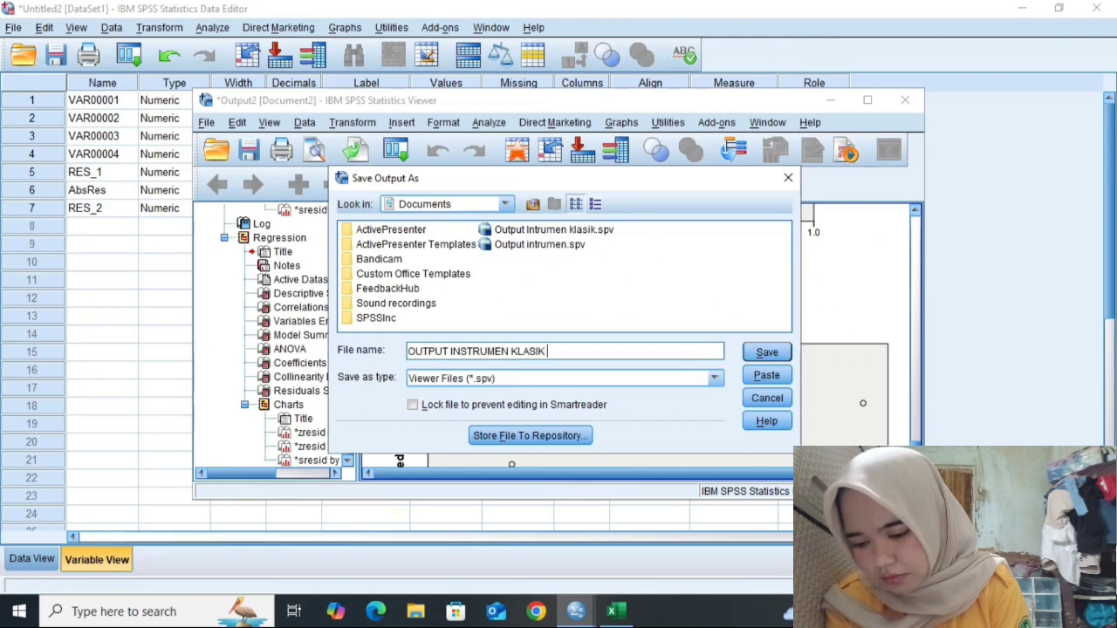
{"action": "type", "text": " AYA"}
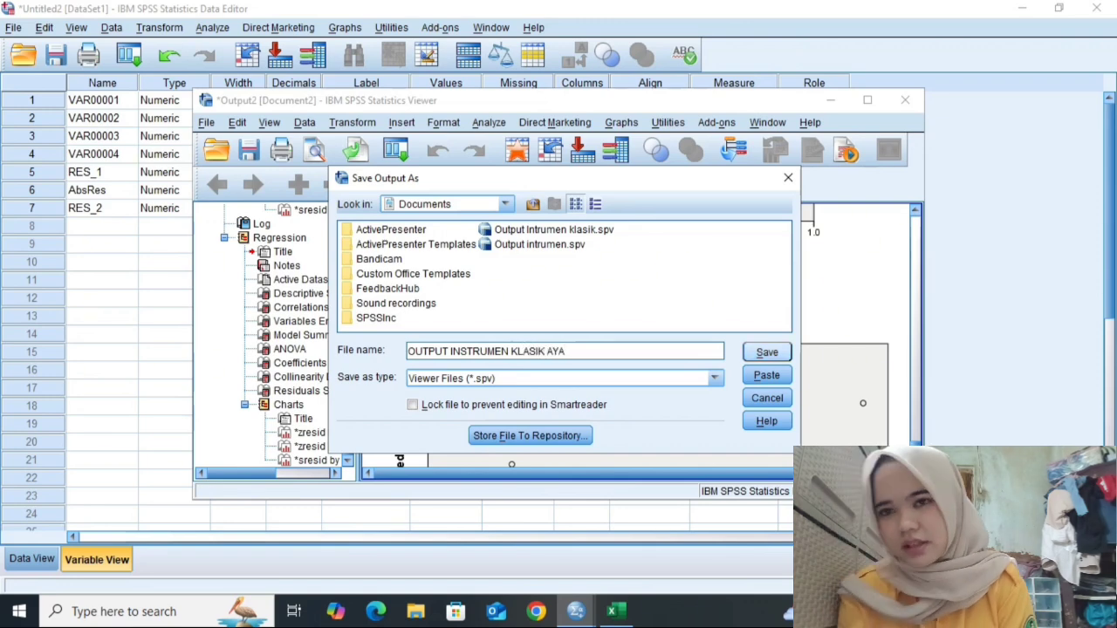